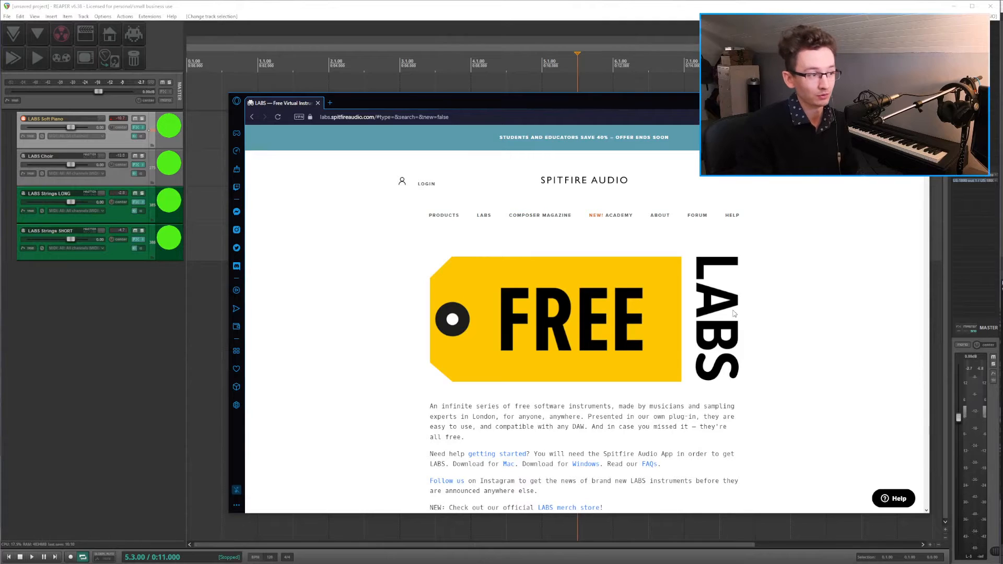
Browse the free LABS instrument catalogue from the popular titles down to the lower rows and back, and return to the REAPER project
scroll(734, 313, down, 7)
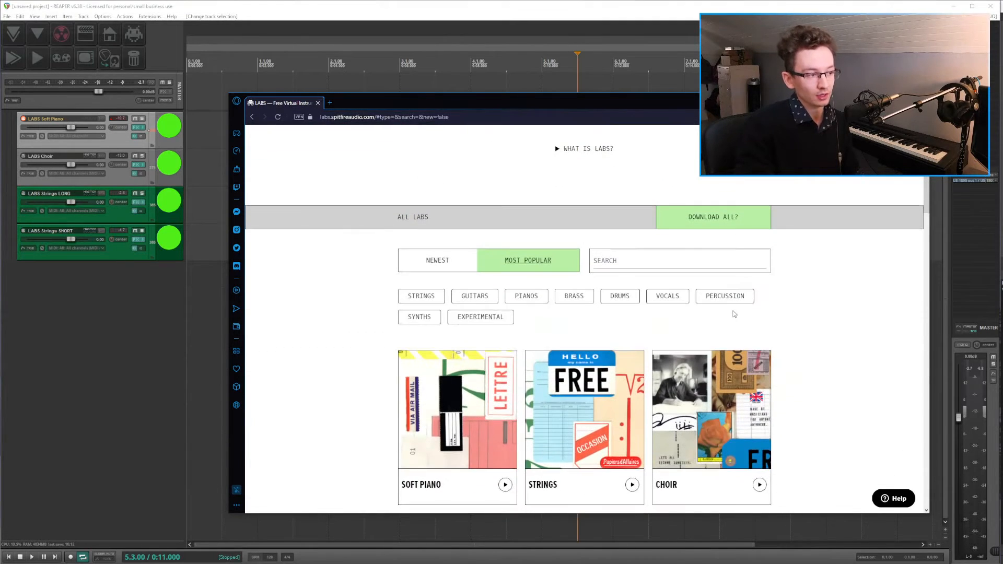
scroll(936, 225, down, 2)
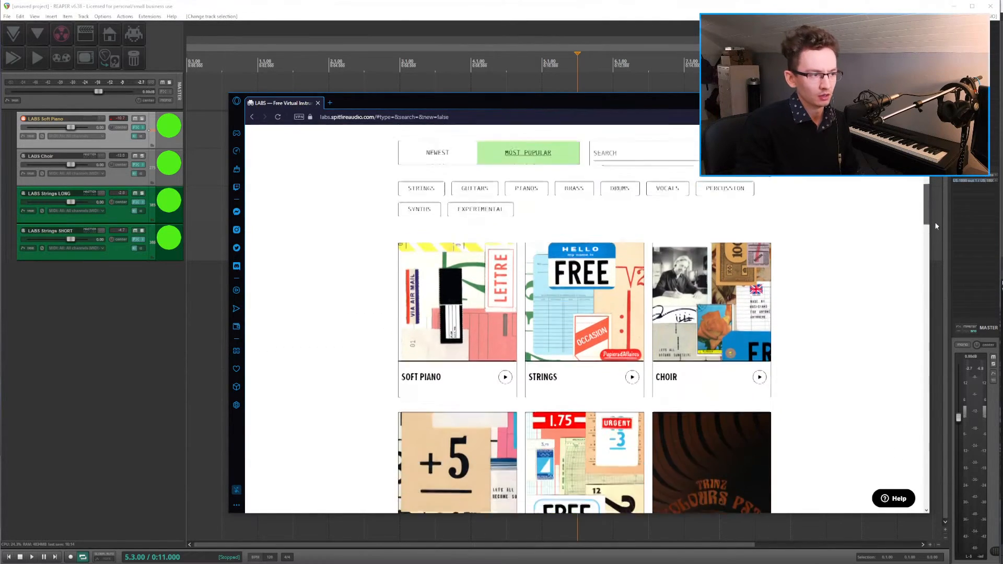
drag(935, 226, 929, 414)
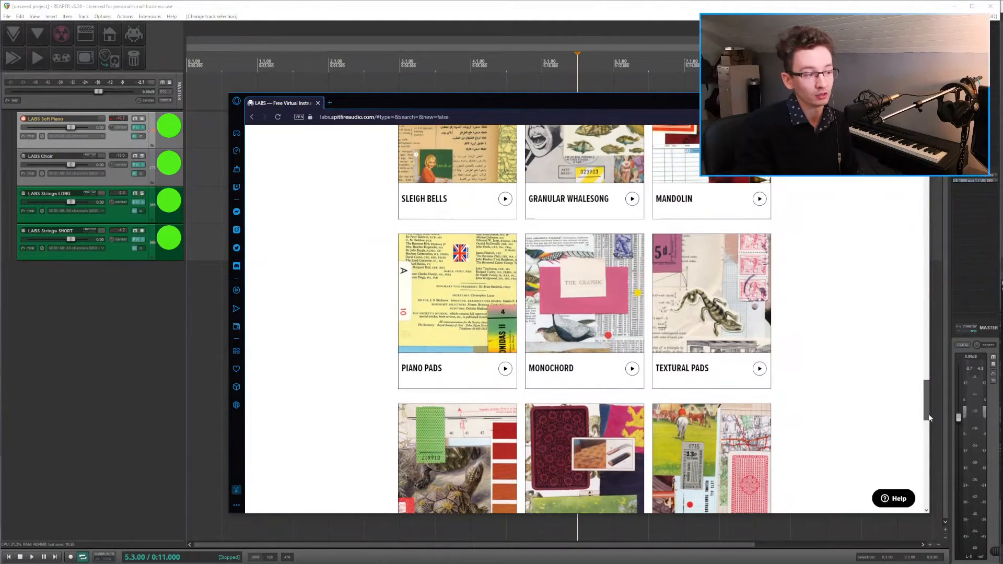
drag(928, 438, 928, 444)
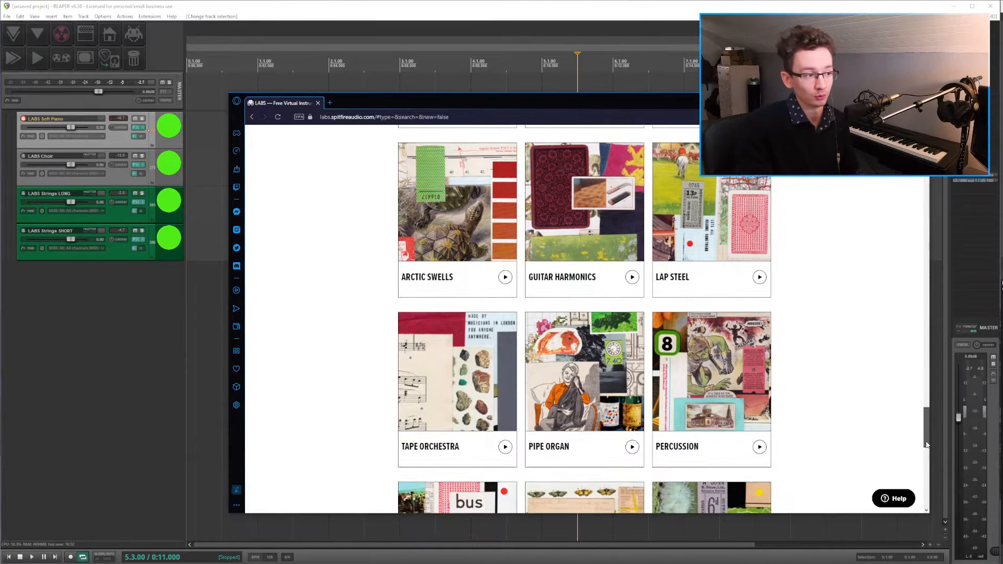
drag(926, 448, 942, 203)
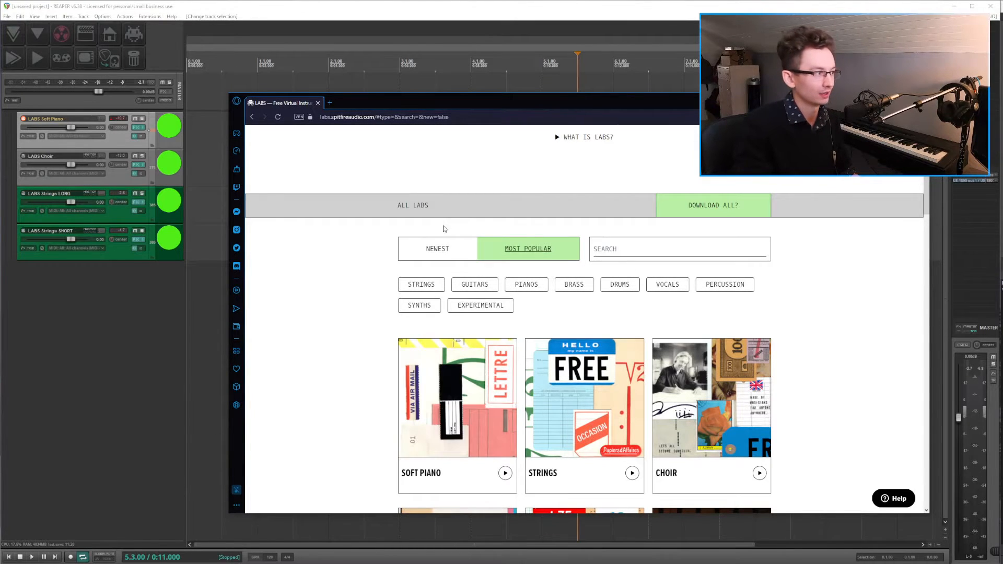
click(871, 102)
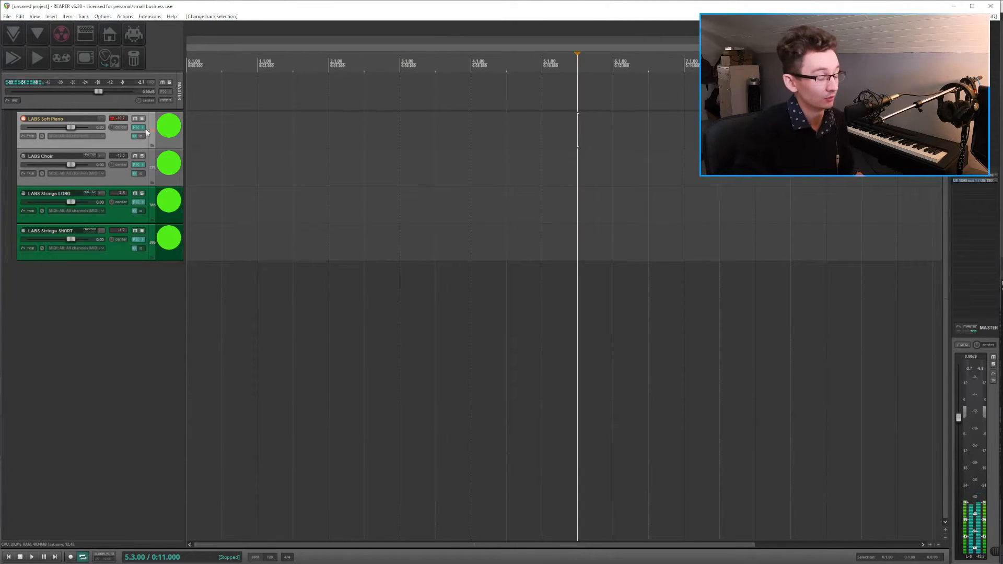
Open the LABS instrument on the LABS Choir track, inspect its two sliders and large dial, and close its window
click(112, 181)
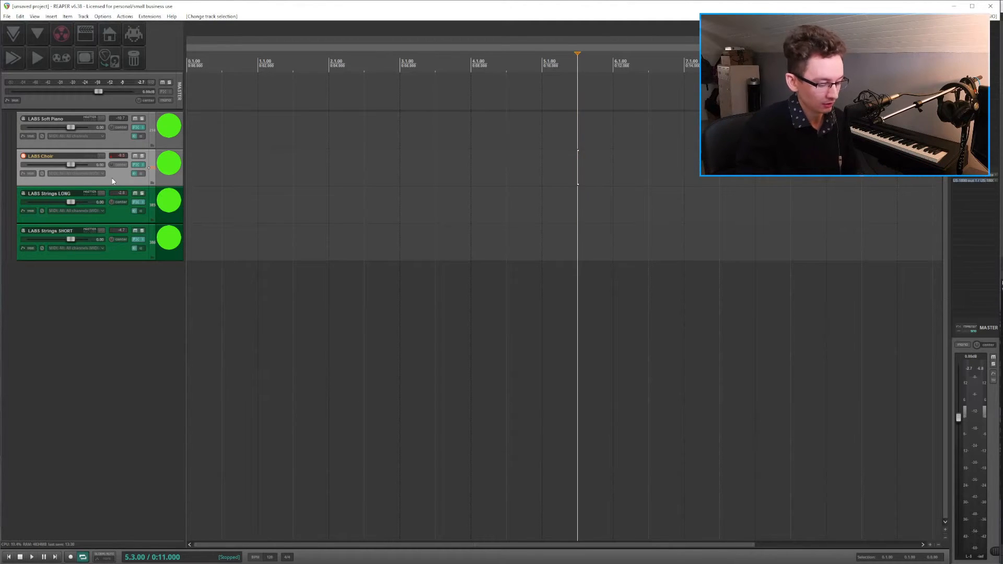
double_click(112, 182)
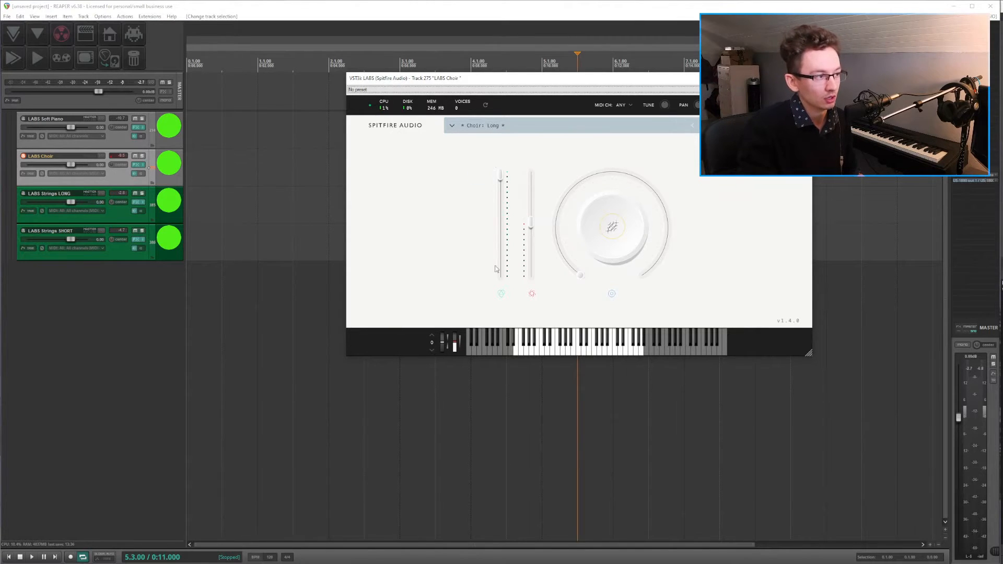
mouse_move(499, 208)
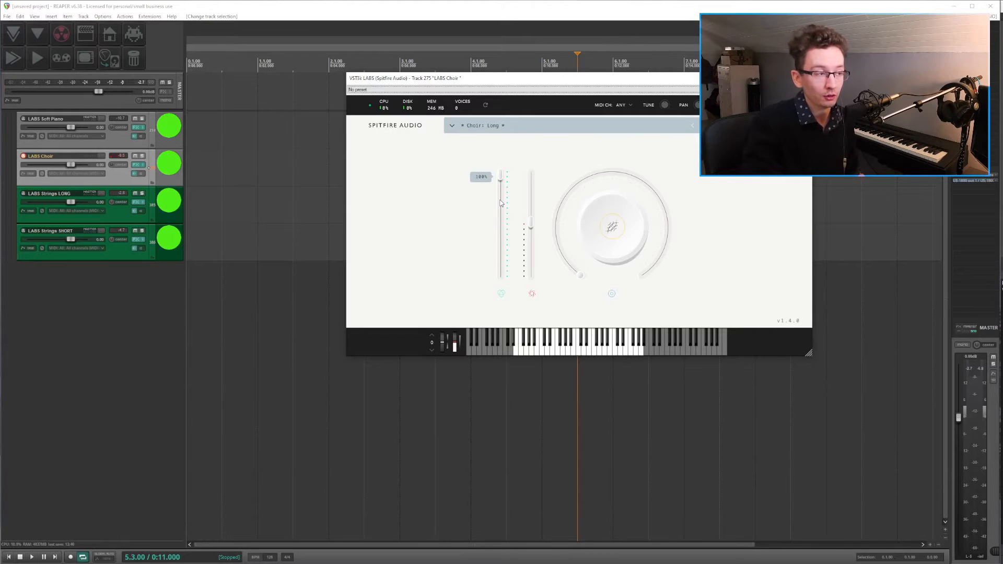
mouse_move(531, 227)
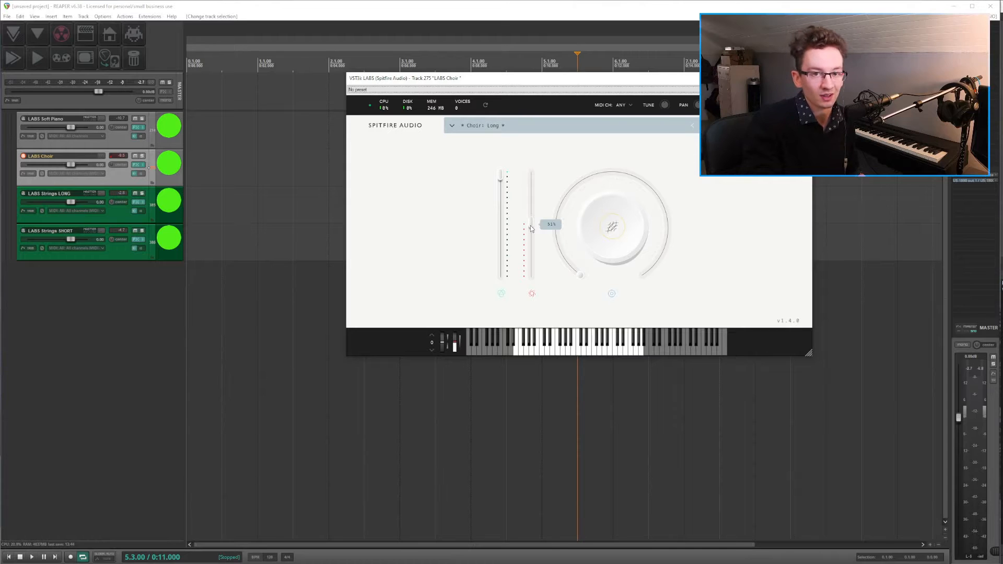
mouse_move(568, 178)
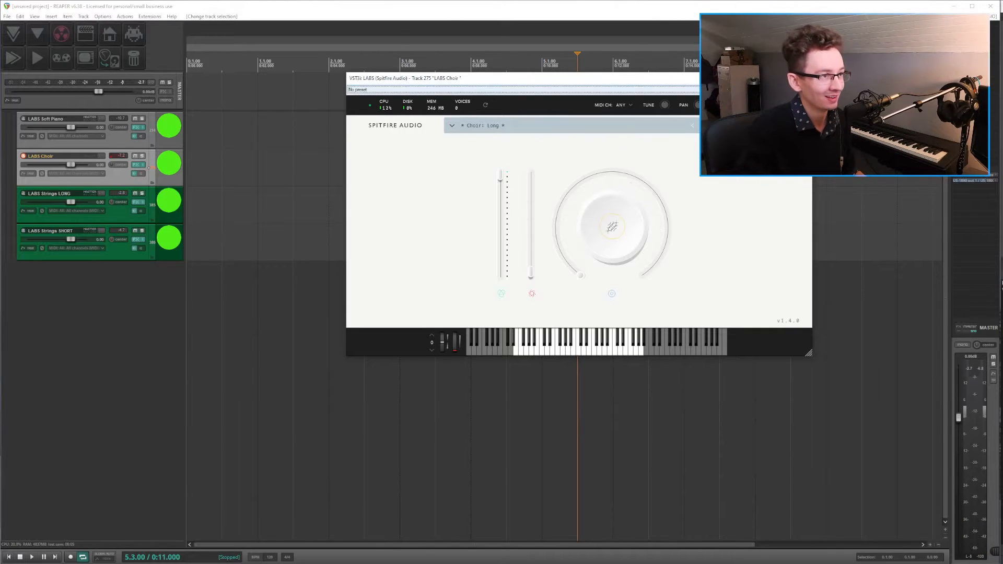
click(804, 79)
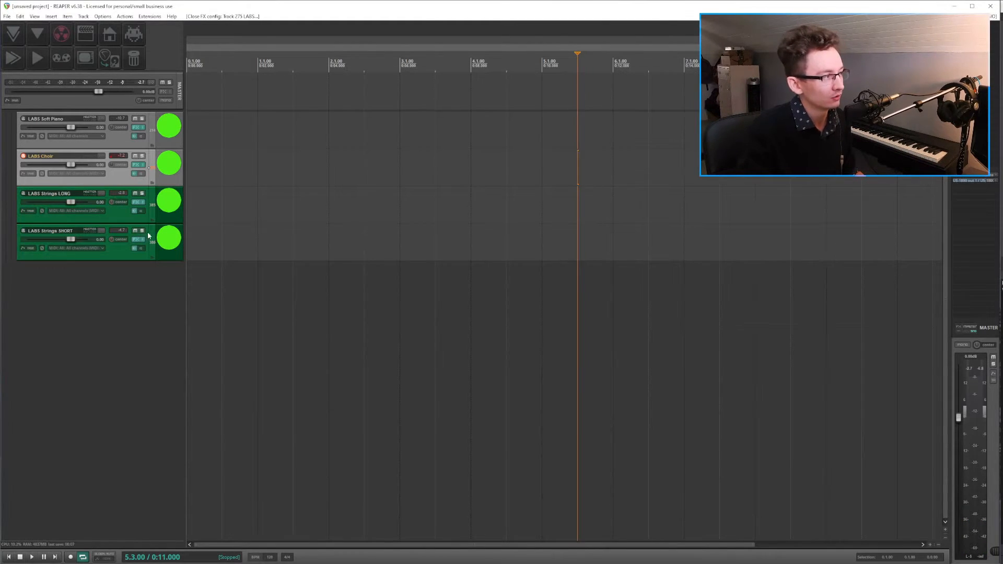
Open the LABS instrument on the LABS Strings LONG track and raise its dynamics slider to the maximum
click(115, 217)
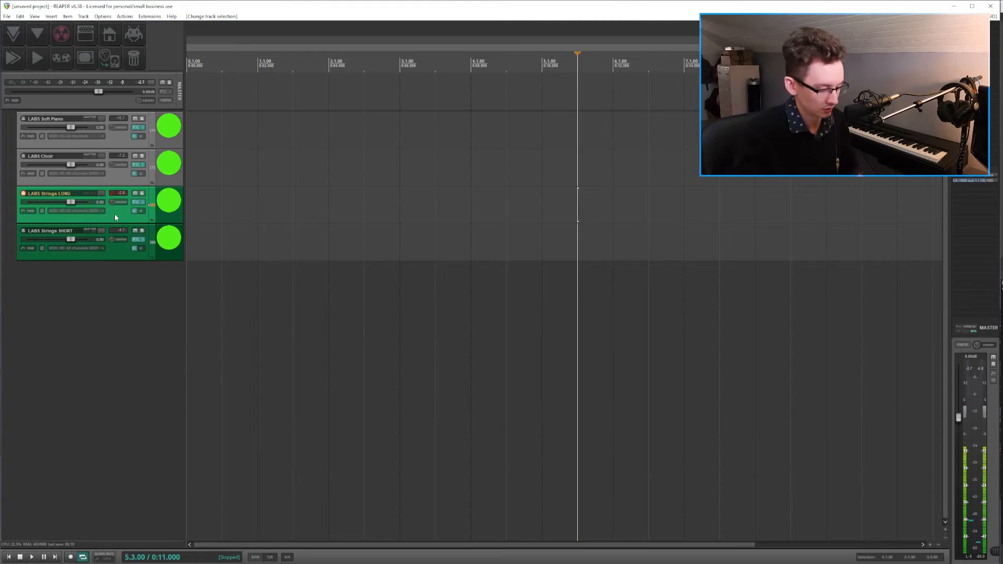
double_click(115, 214)
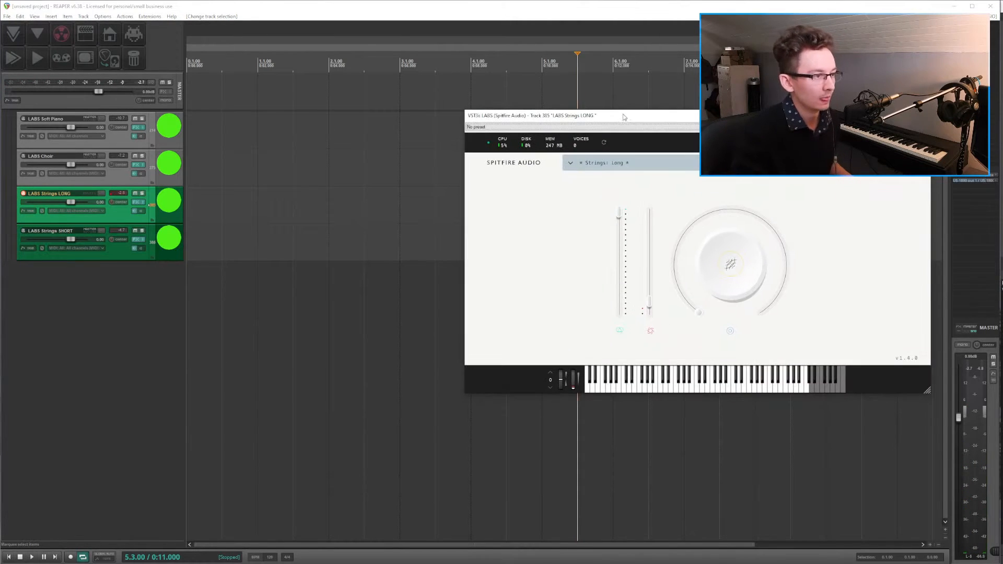
mouse_move(657, 301)
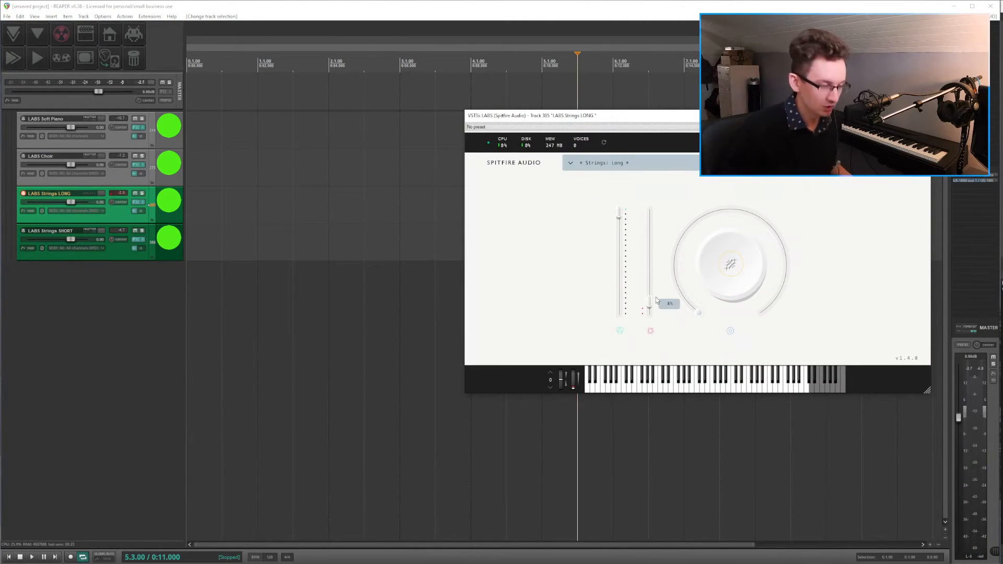
scroll(657, 300, up, 5)
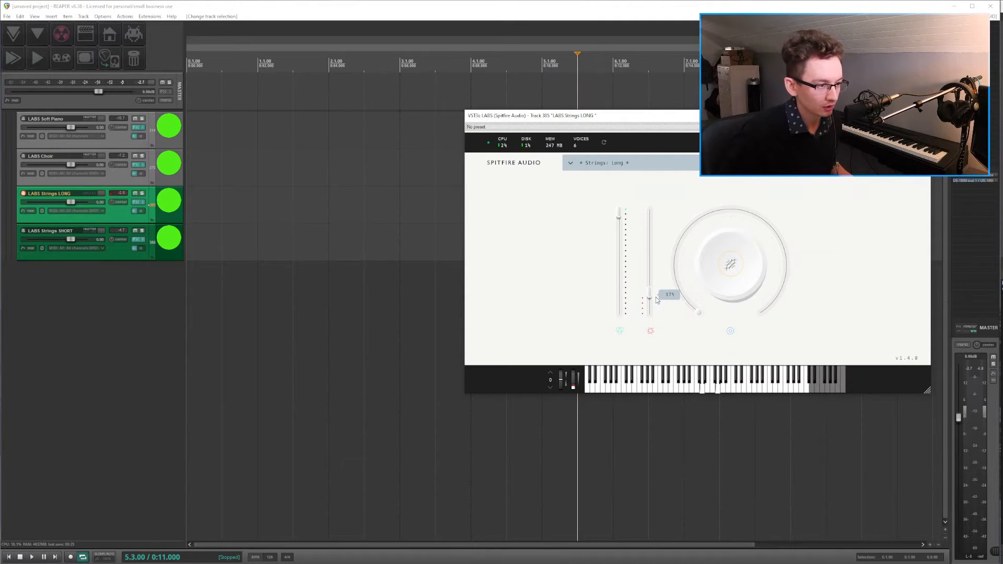
scroll(657, 301, up, 10)
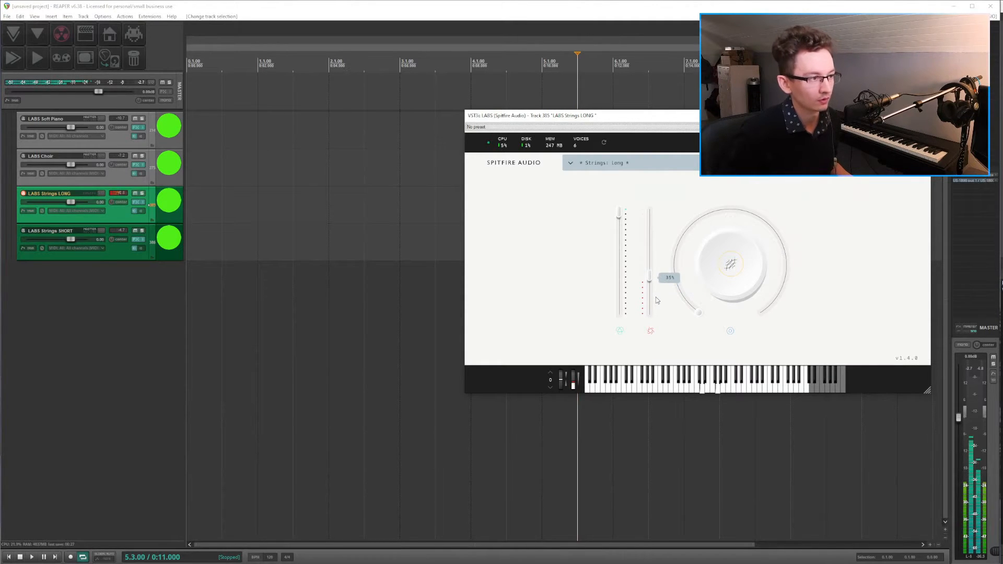
scroll(657, 298, up, 20)
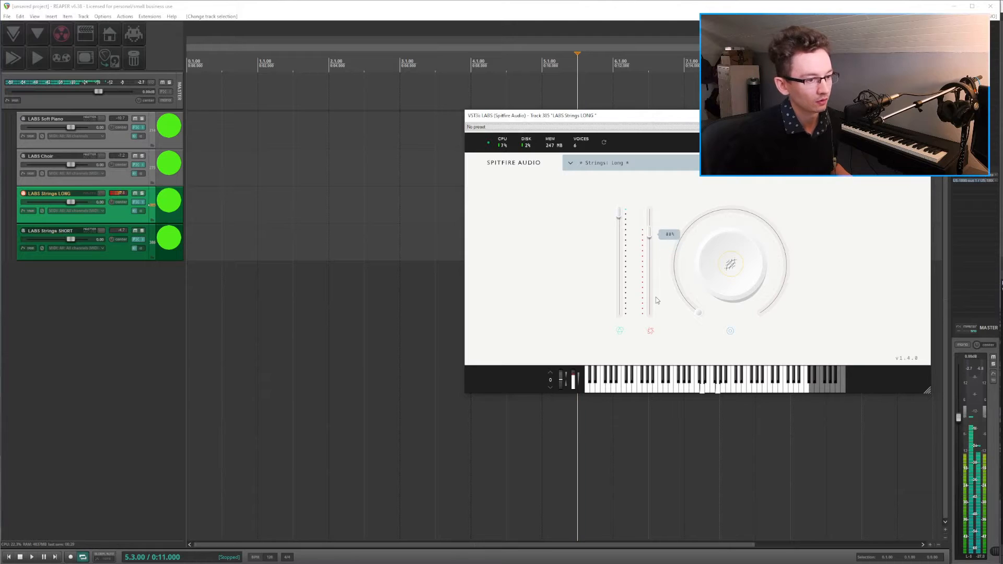
scroll(656, 299, down, 20)
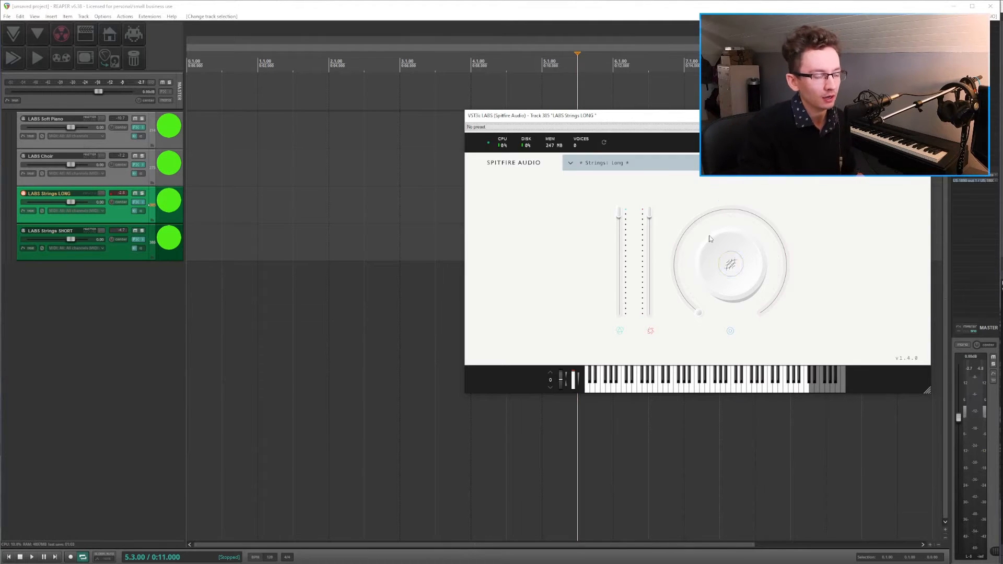
Raise the reverb amount of the Strings Long instrument to about halfway on the large dial
mouse_move(831, 236)
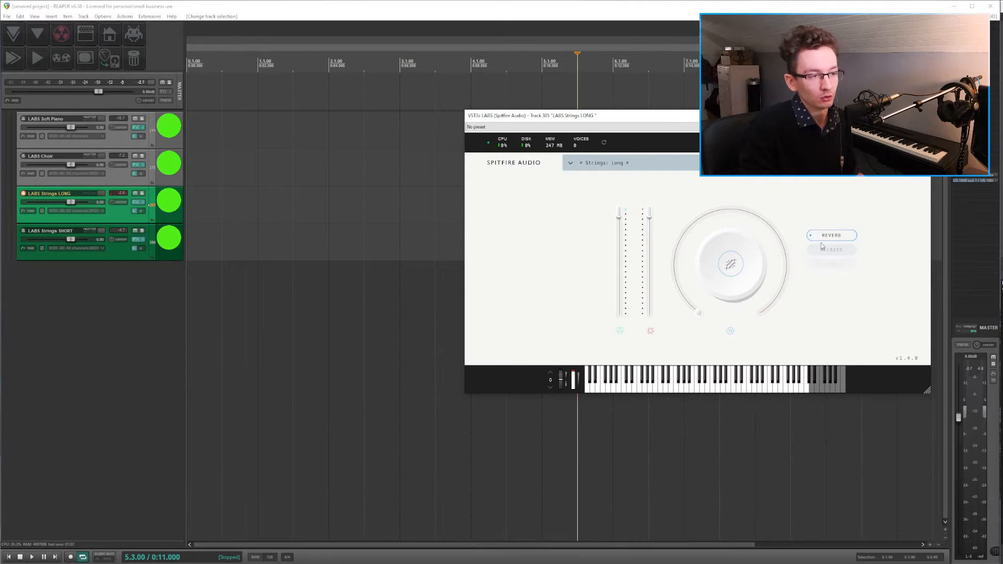
mouse_move(701, 316)
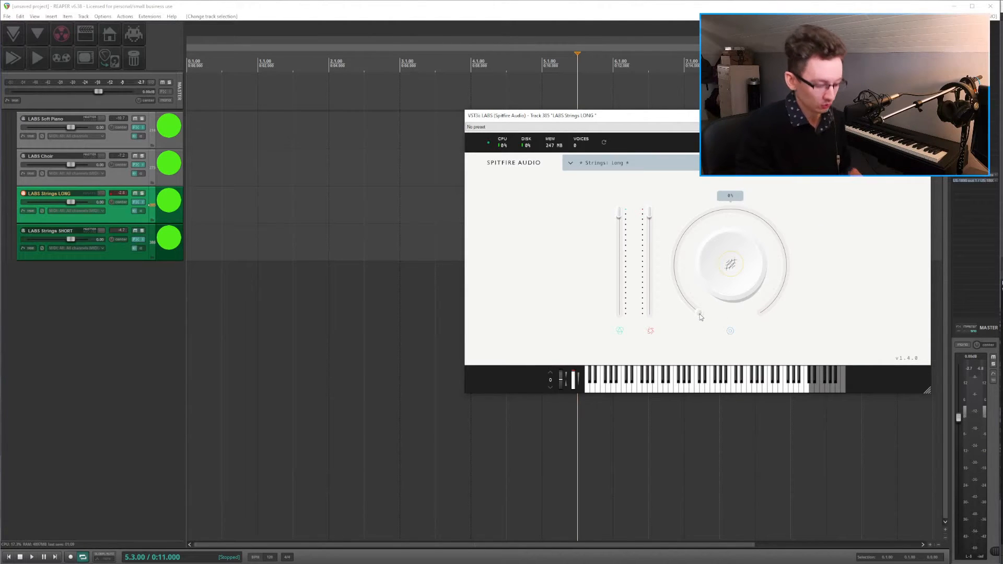
drag(701, 316, 733, 213)
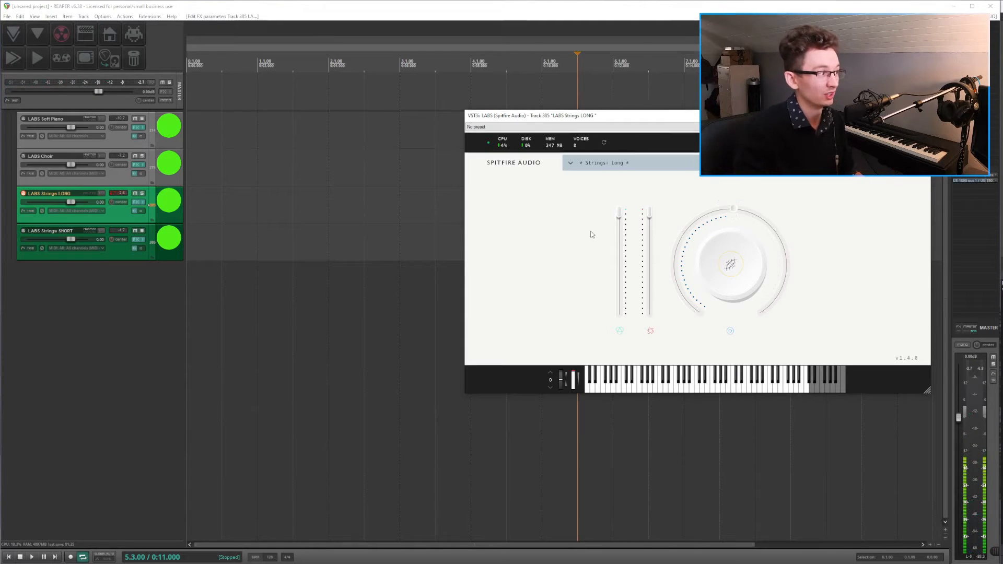
Open the LABS instrument on the LABS Strings SHORT track and arrange its window beside the Strings Long one
click(122, 255)
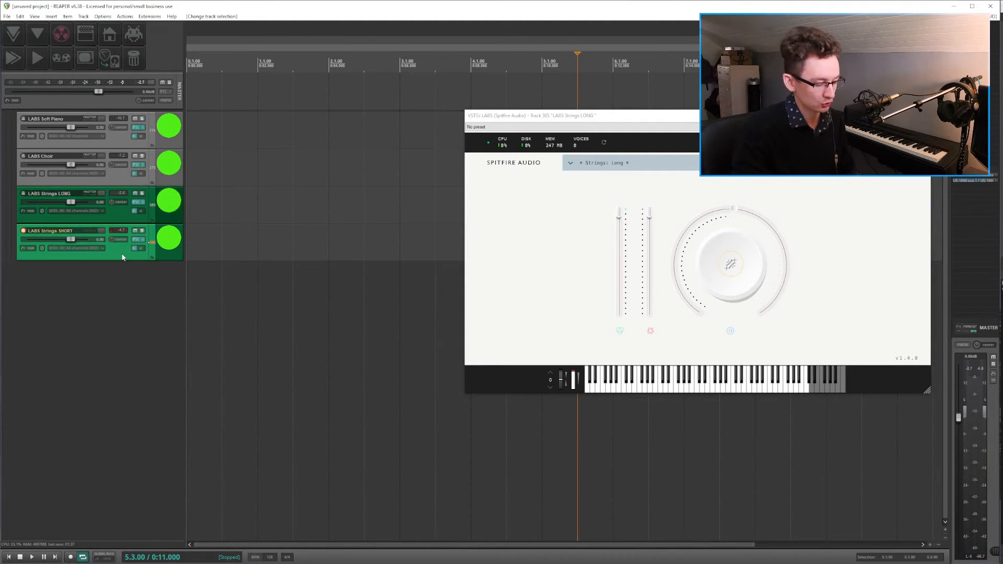
key(f)
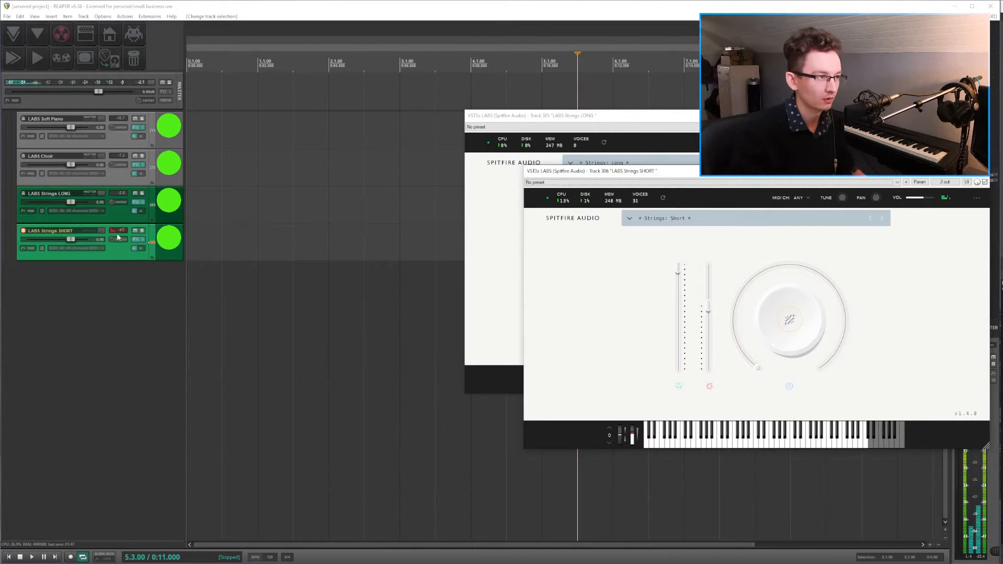
drag(588, 174, 628, 204)
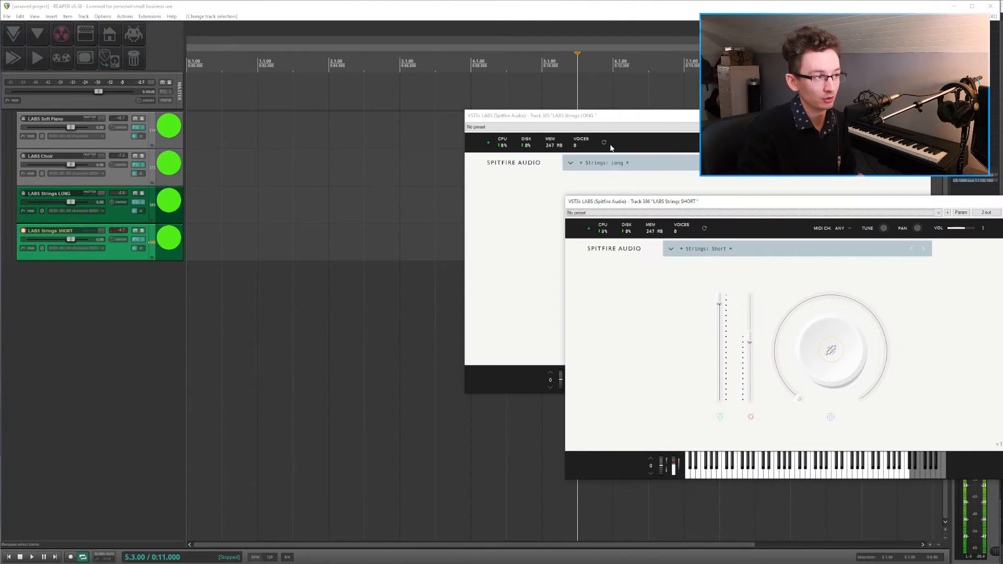
drag(608, 116, 441, 100)
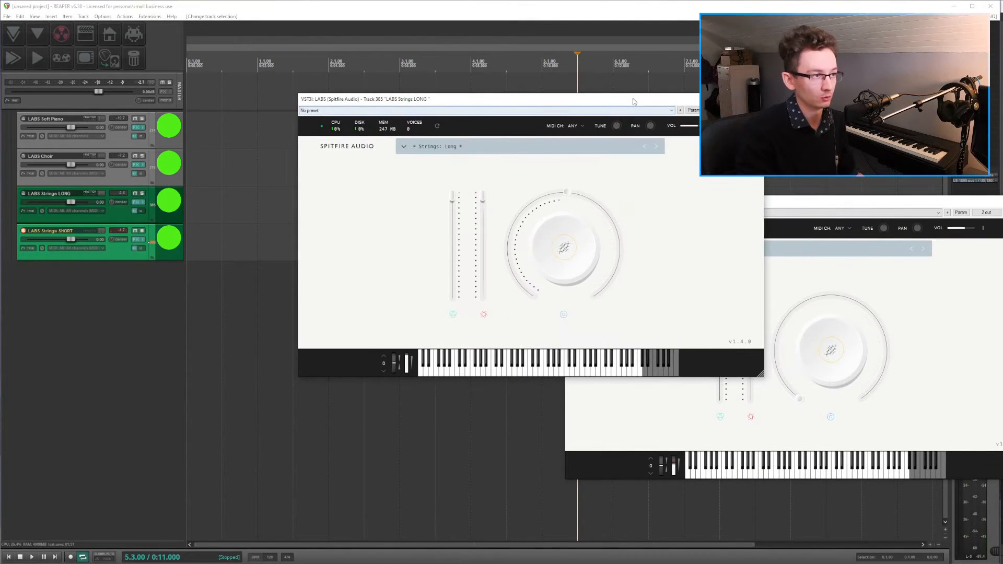
drag(634, 101, 594, 92)
Raise the reverb on the LABS Strings SHORT instrument to just under halfway and close both instrument windows
click(109, 215)
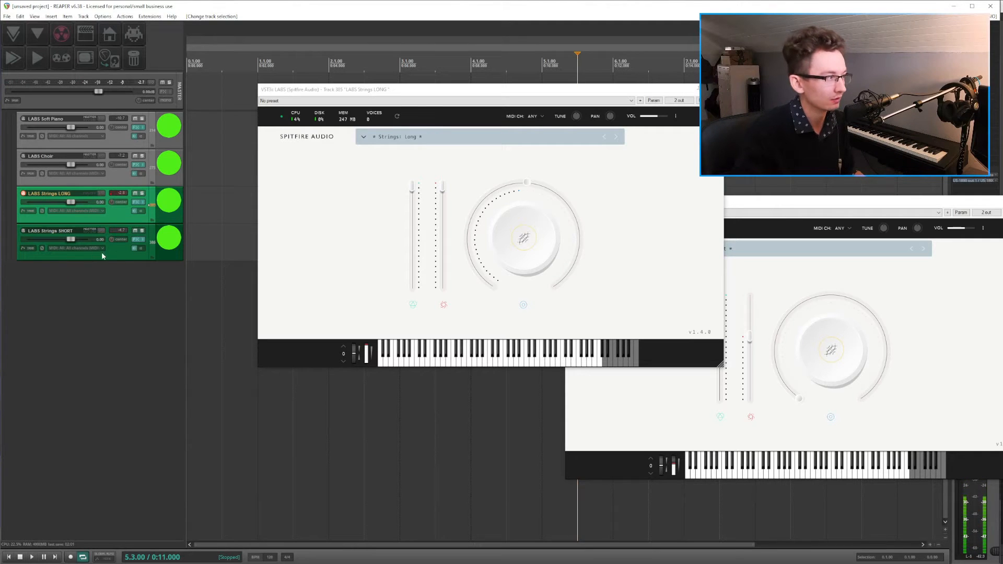
click(117, 256)
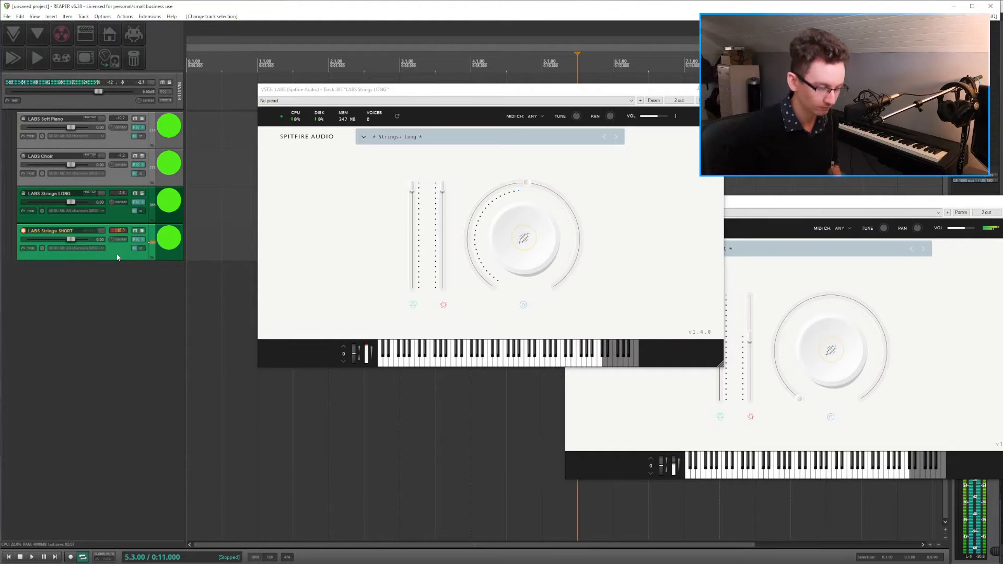
click(890, 205)
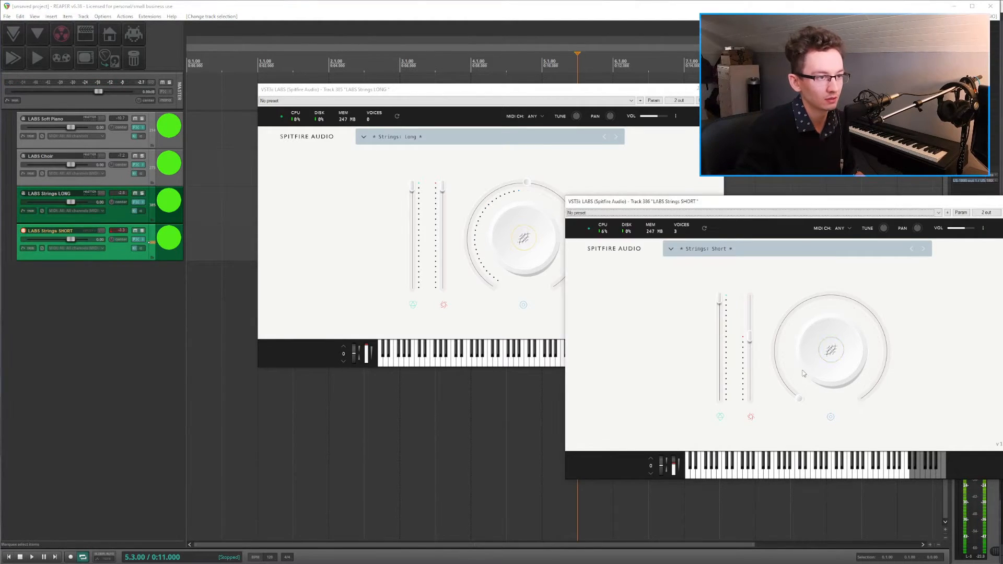
drag(799, 402, 795, 357)
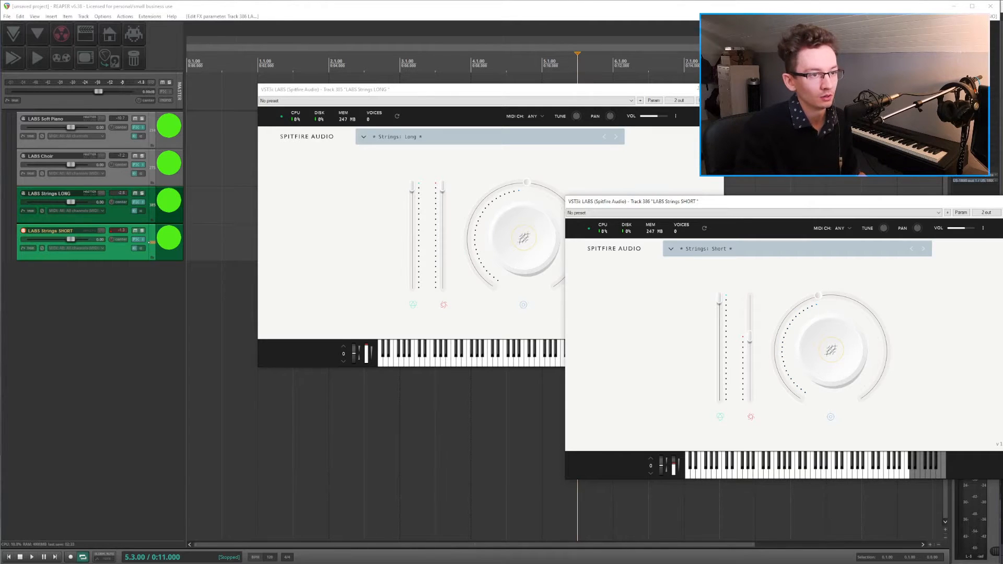
key(Escape)
key(Escape)
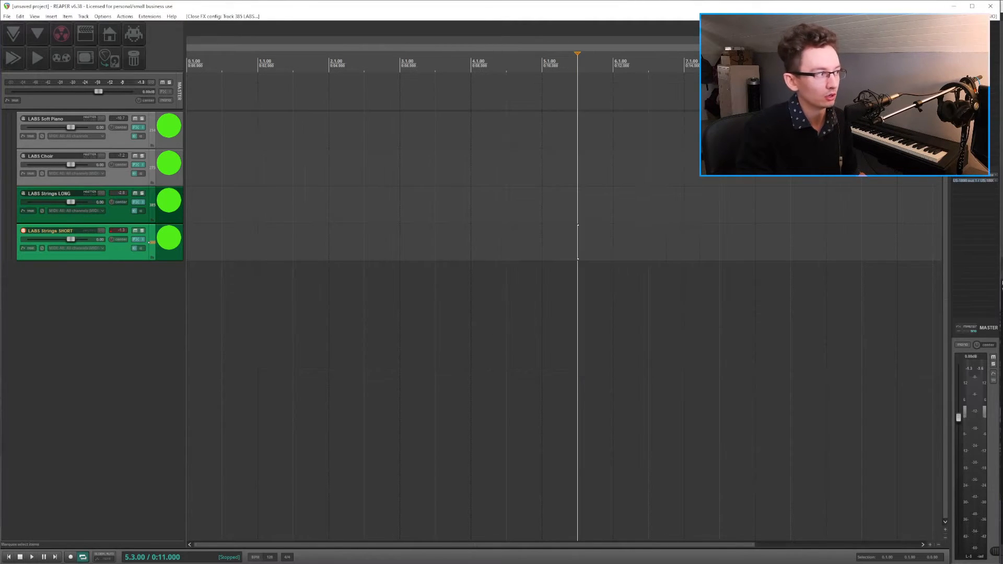
Start playback from the beginning of the project with only the LABS Soft Piano track selected
click(139, 304)
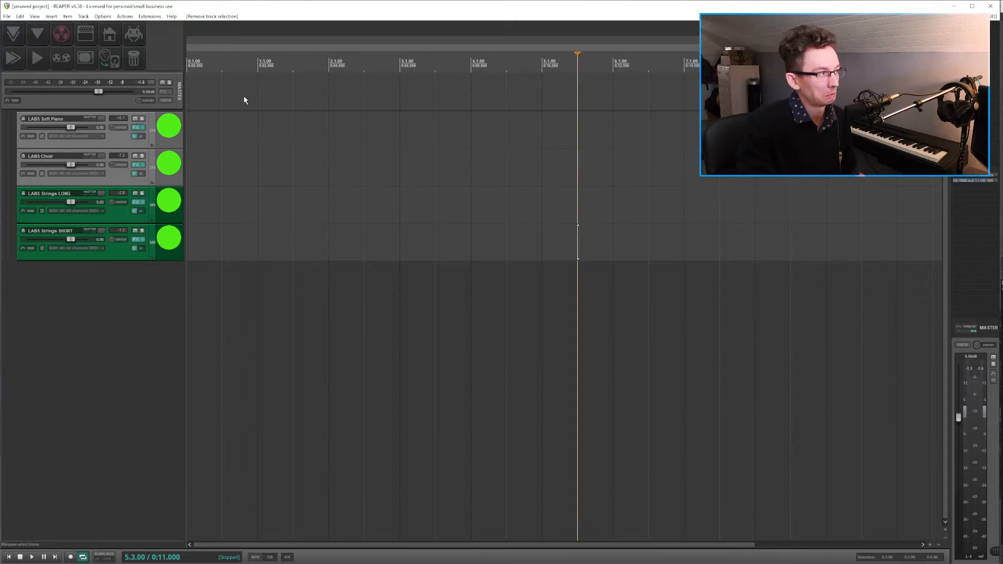
click(257, 67)
key(w)
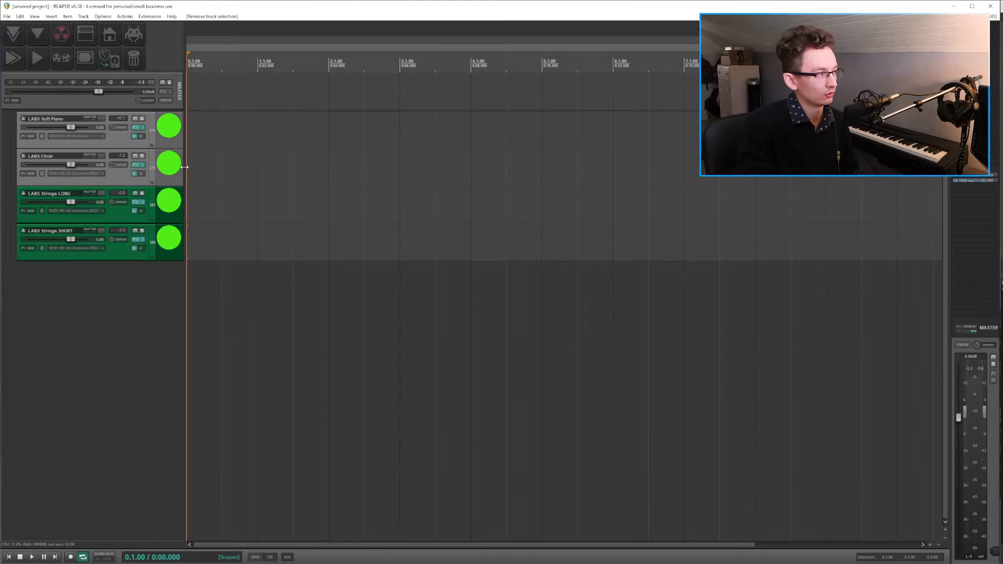
click(115, 139)
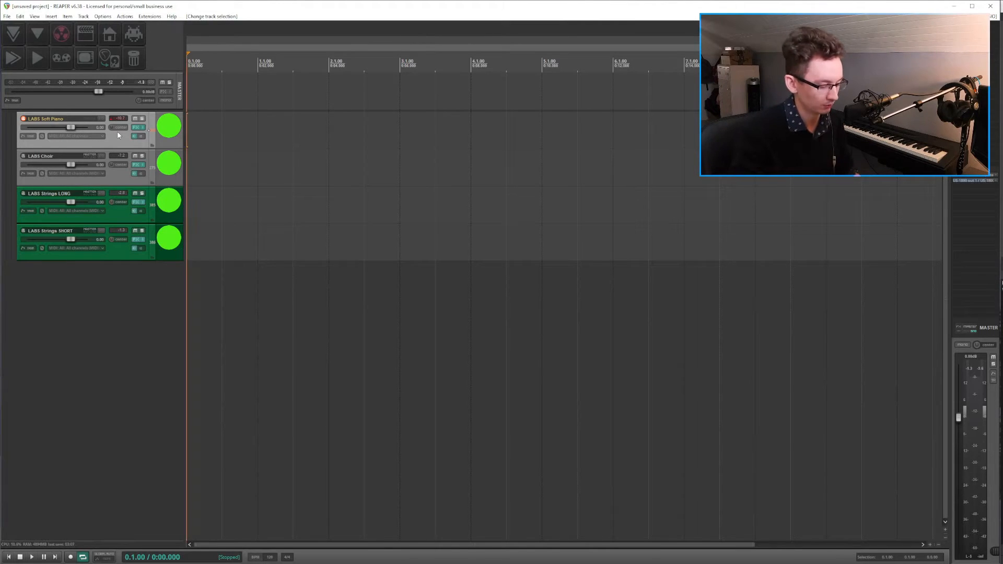
key(space)
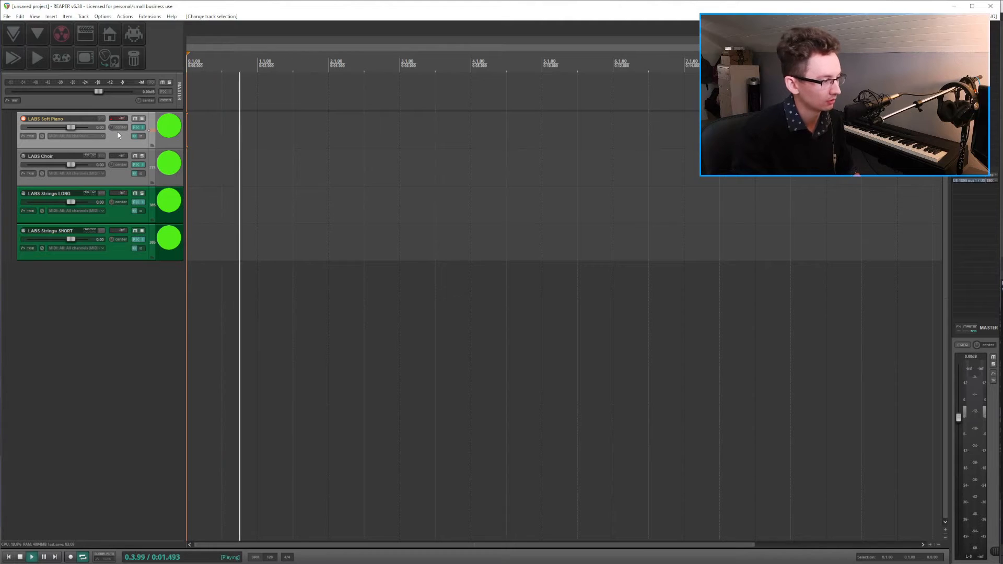
Record a MIDI piano performance of roughly 32 bars on the LABS Soft Piano track from the project start
key(space)
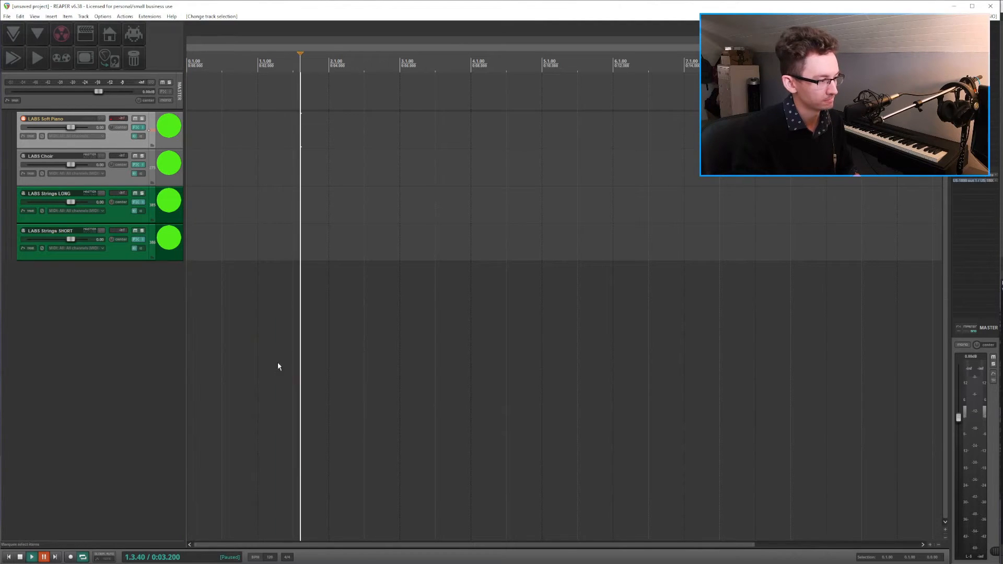
key(Home)
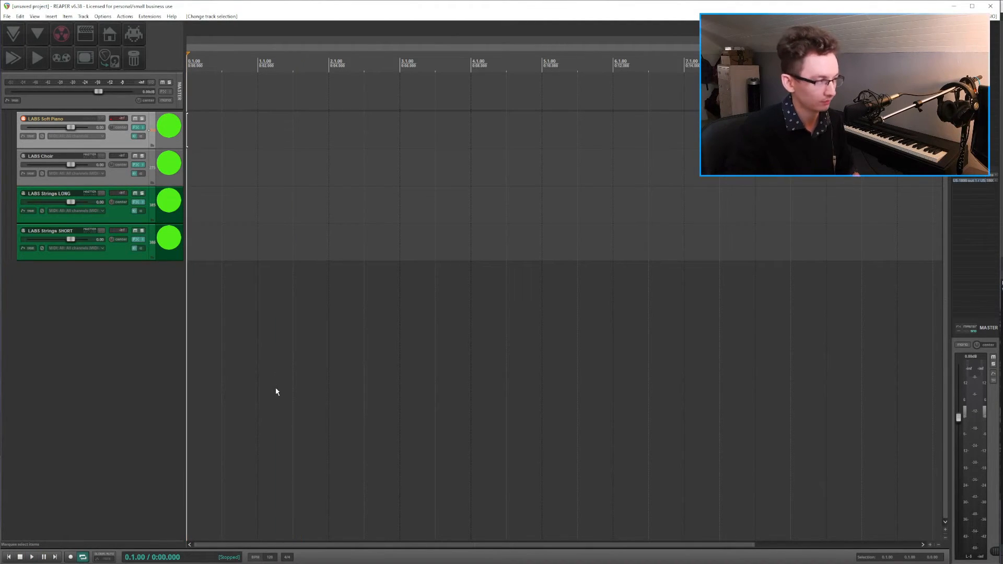
key(ctrl+r)
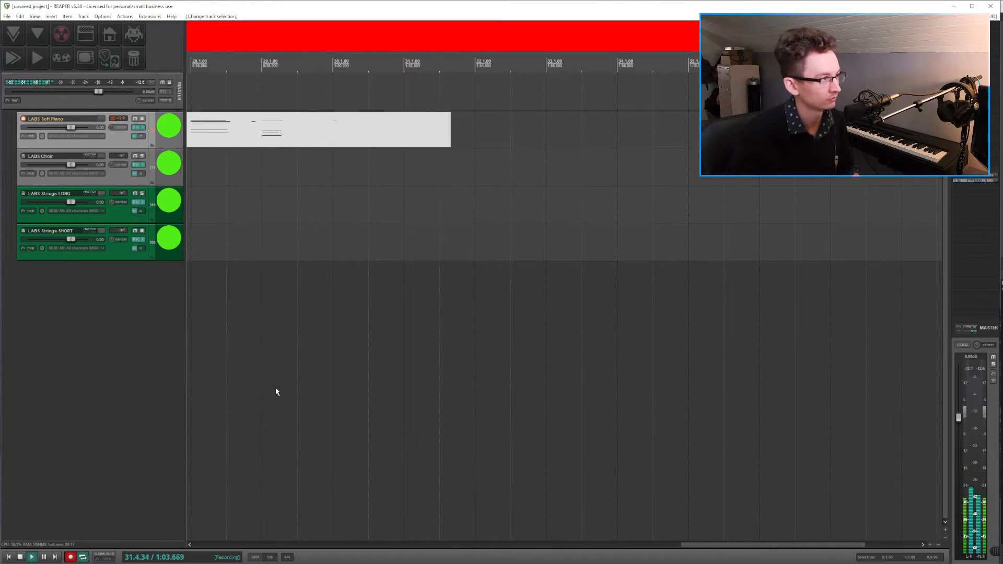
key(space)
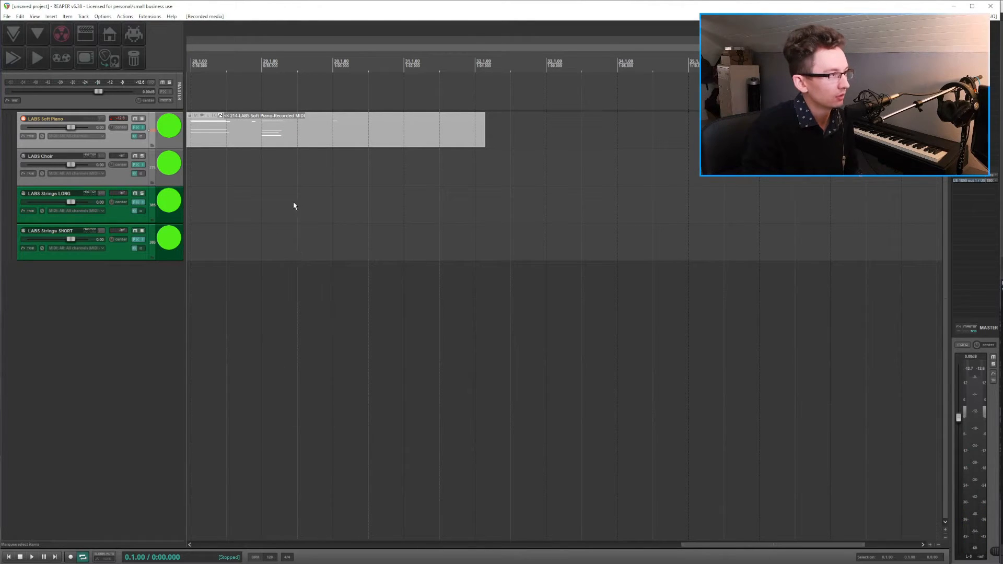
Open the recorded LABS Soft Piano item in the MIDI editor
scroll(297, 200, left, 10)
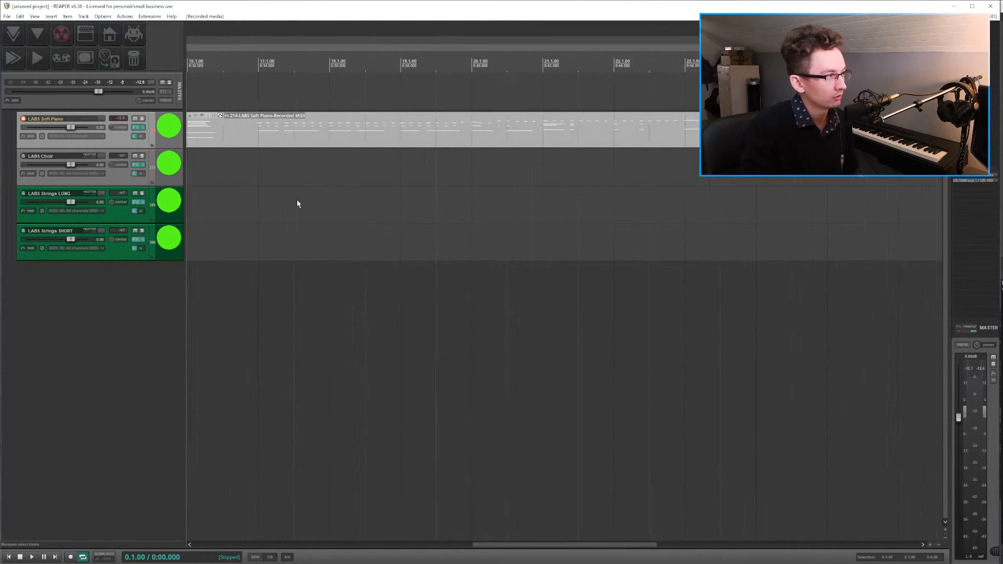
scroll(298, 202, down, 4)
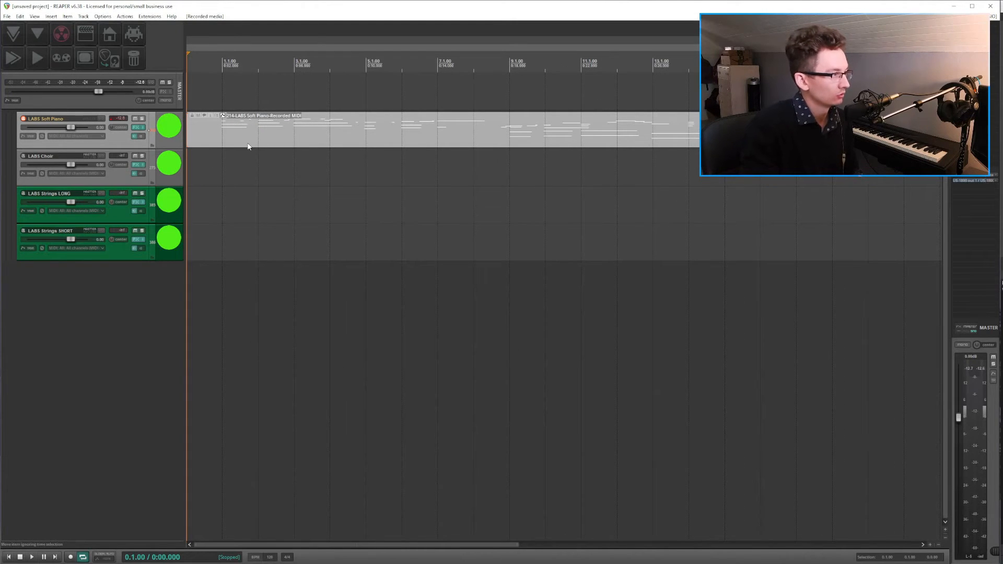
double_click(226, 136)
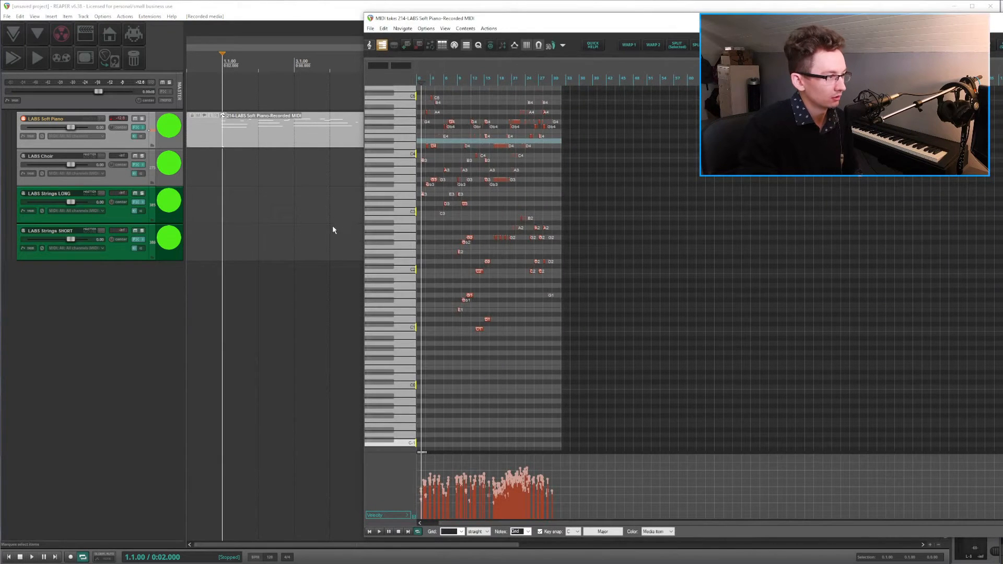
click(587, 278)
scroll(587, 278, up, 3)
scroll(486, 263, up, 8)
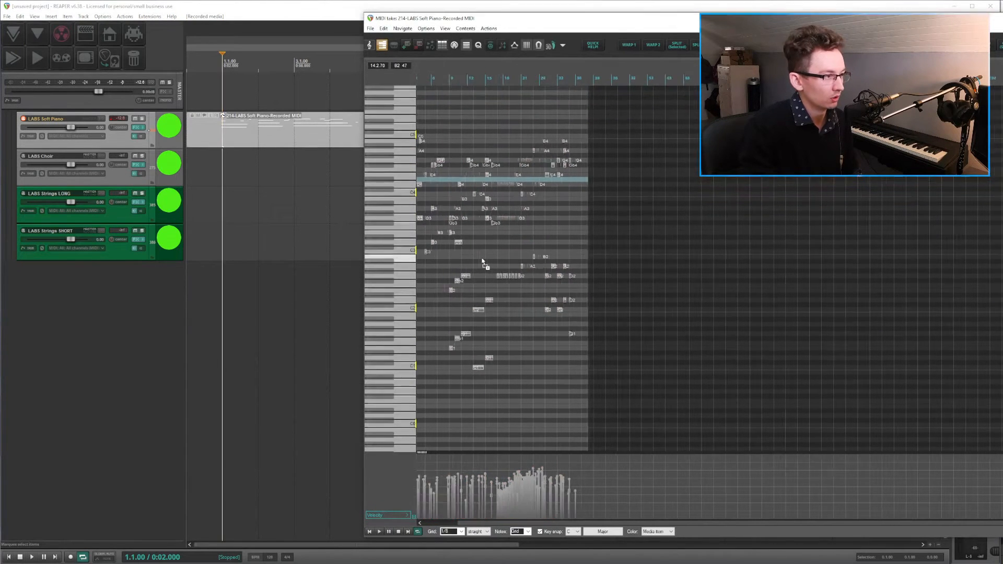
Listen to the recorded piano take from the beginning and pause in bar 15
key(w)
scroll(510, 258, up, 2)
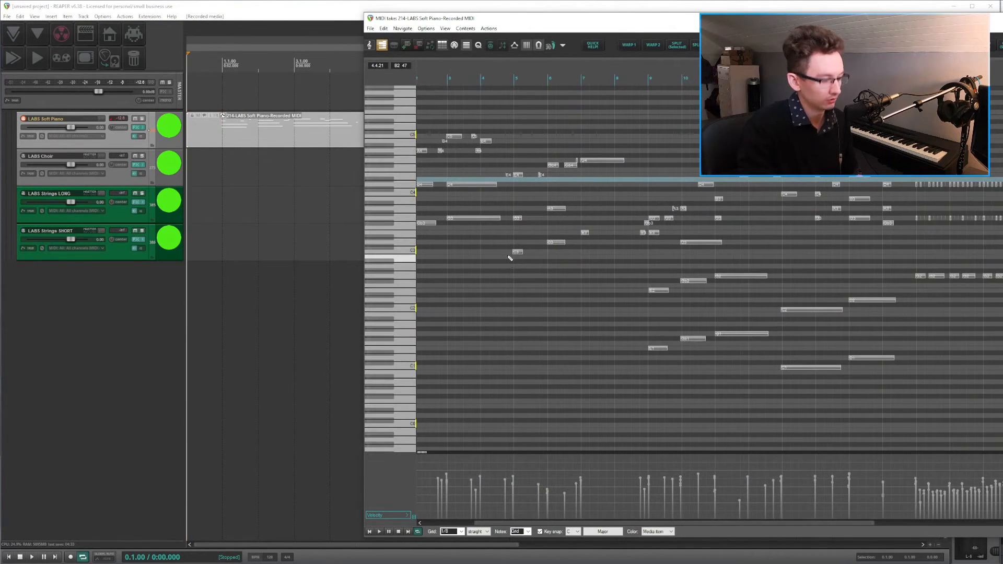
scroll(510, 258, up, 2)
key(space)
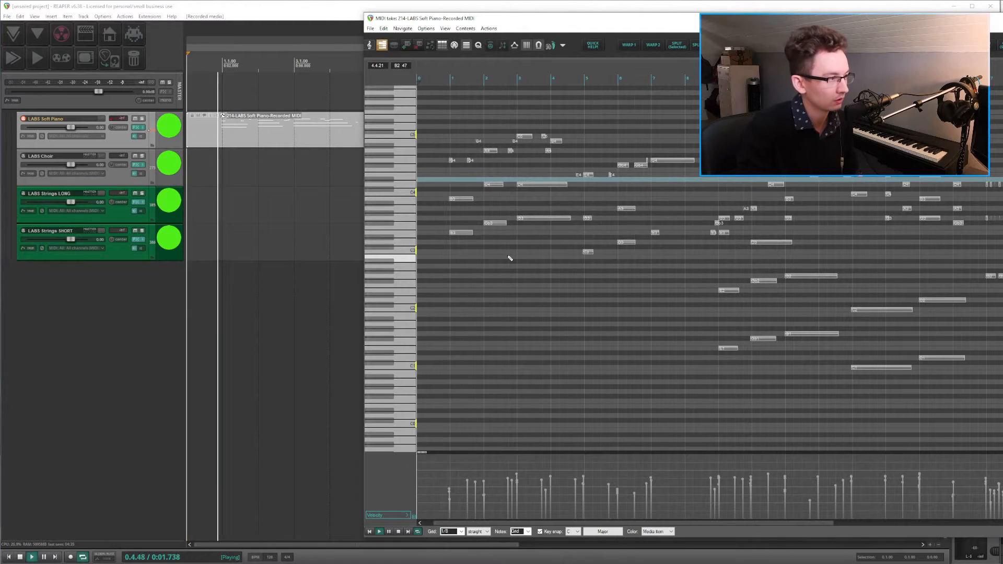
scroll(510, 258, up, 3)
scroll(548, 265, up, 3)
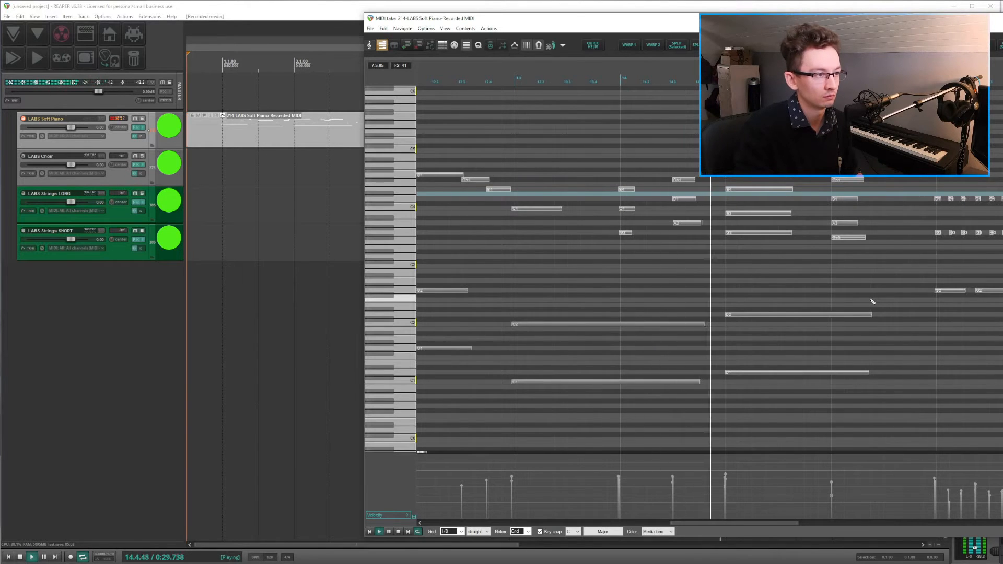
key(ctrl+space)
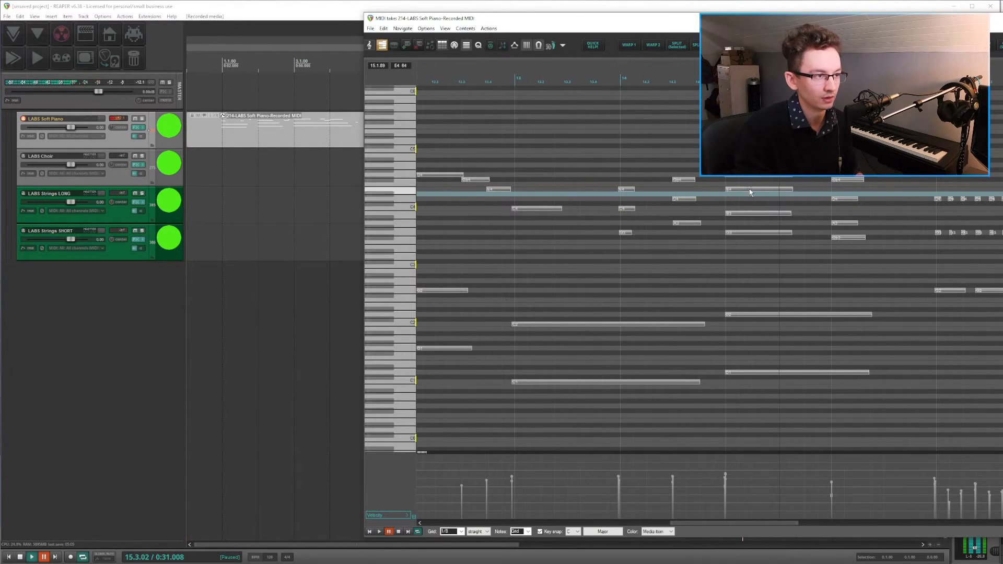
Lower the E4 note at the start of bar 15 to D4 and play back from bar 14 with the key set to G major
key(Down)
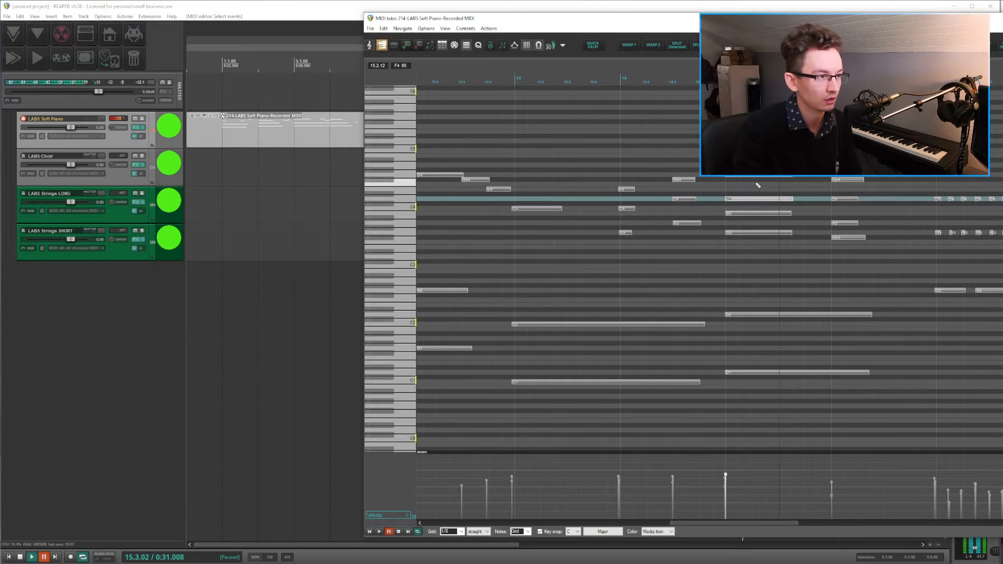
click(618, 81)
key(space)
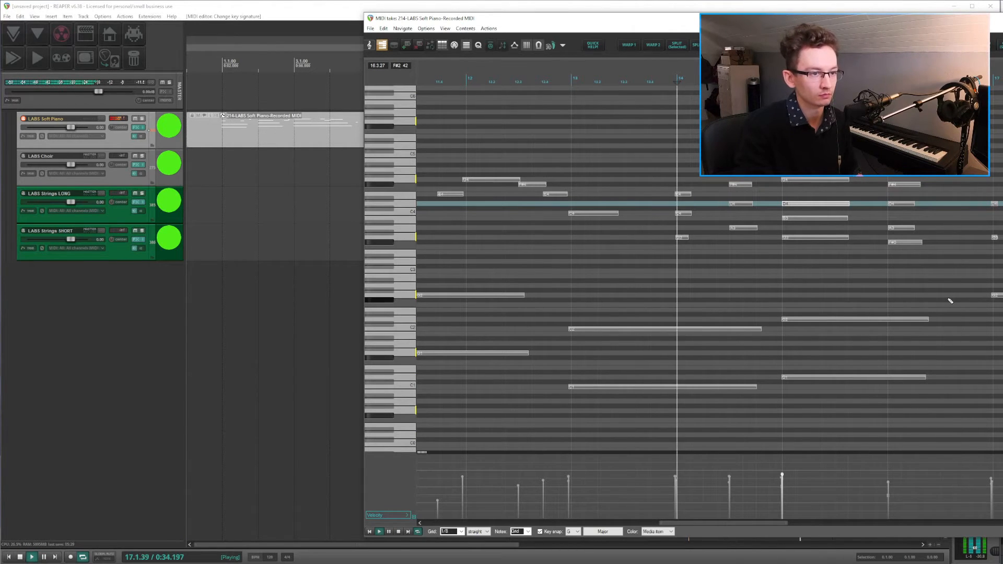
drag(958, 300, 796, 301)
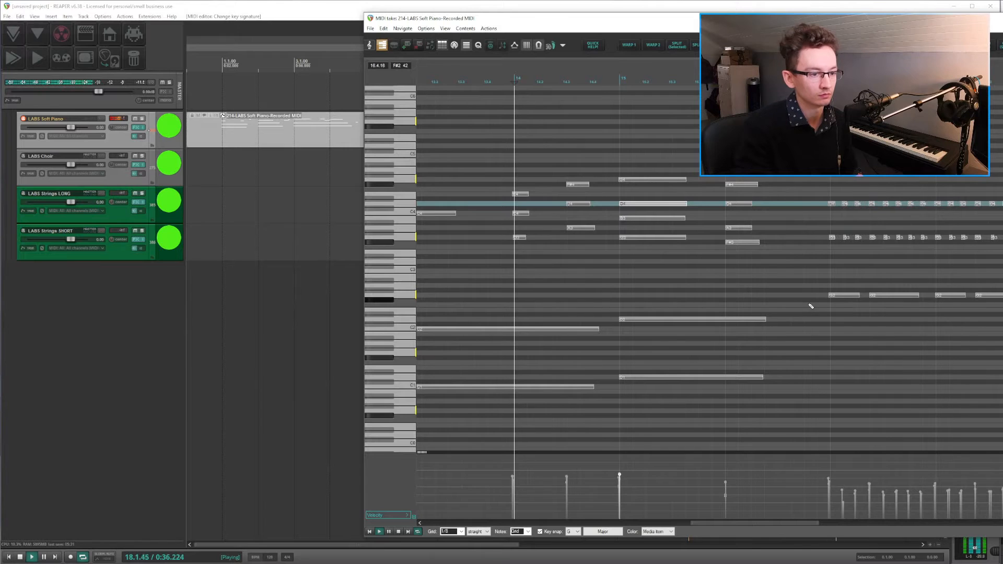
scroll(812, 307, right, 4)
key(space)
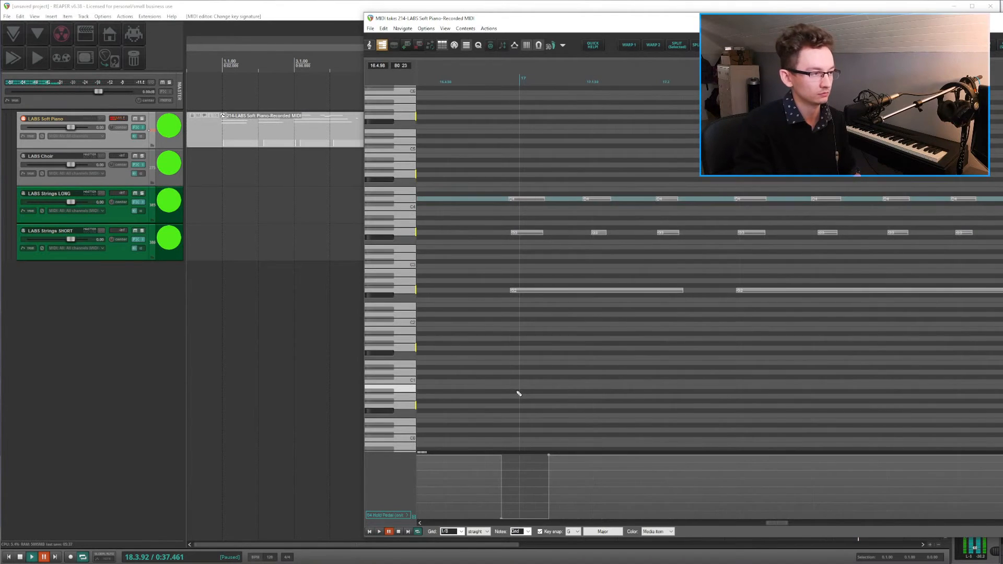
In the 64 Hold Pedal lane, align the pedal release with the start of bar 17, re-press just after it, and check by playing back
scroll(522, 387, up, 1)
drag(508, 517, 528, 516)
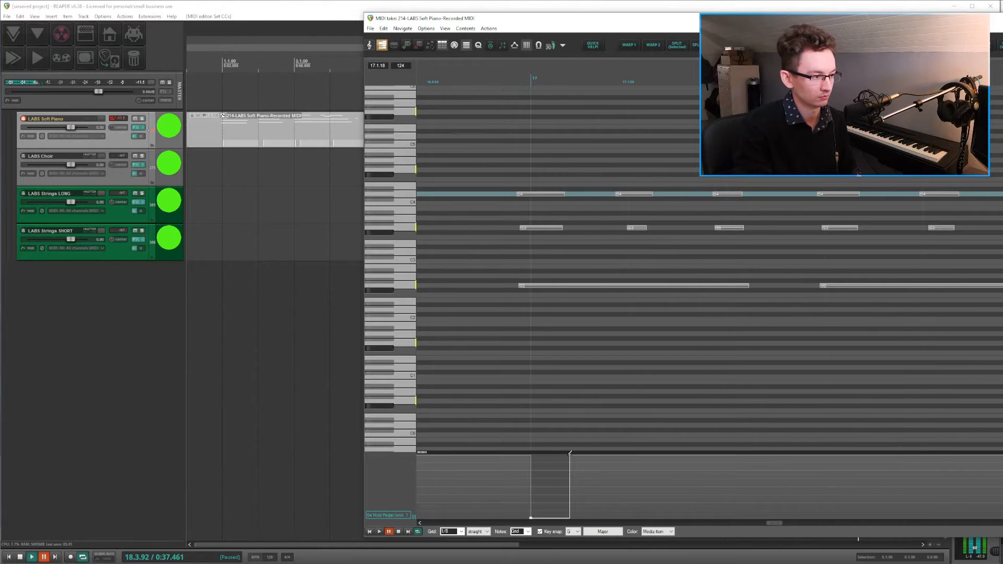
drag(569, 456, 545, 457)
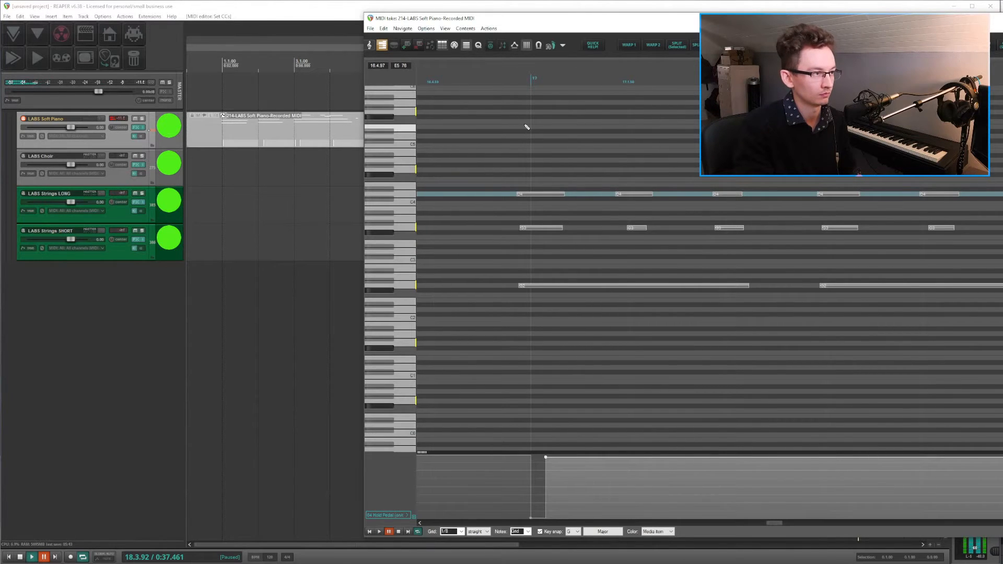
scroll(527, 127, down, 3)
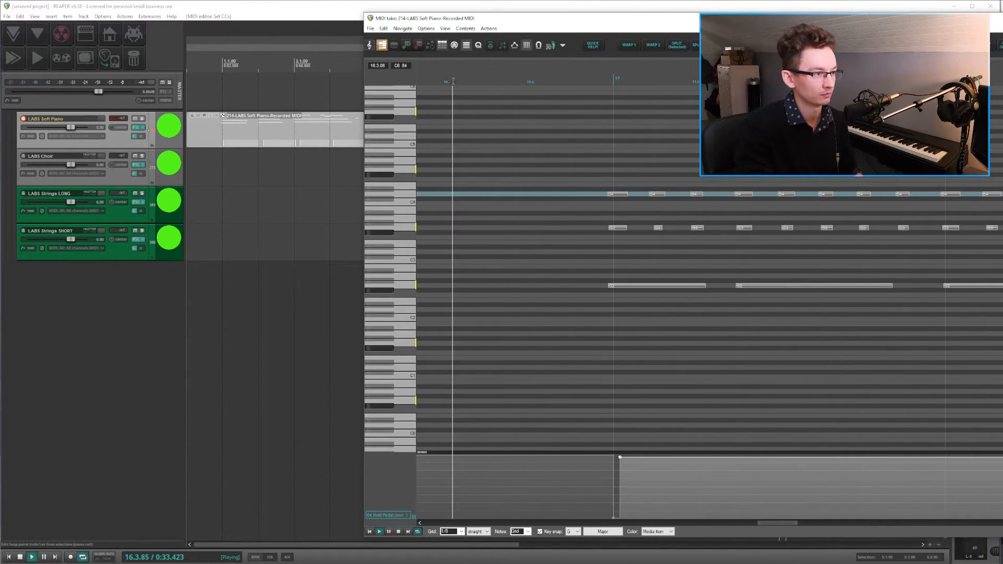
scroll(613, 194, down, 3)
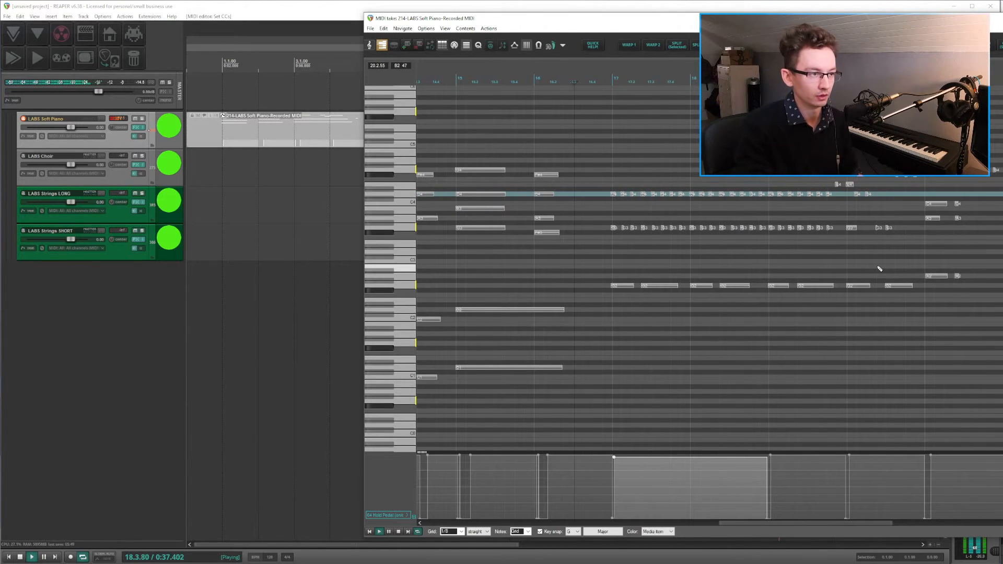
key(ctrl+space)
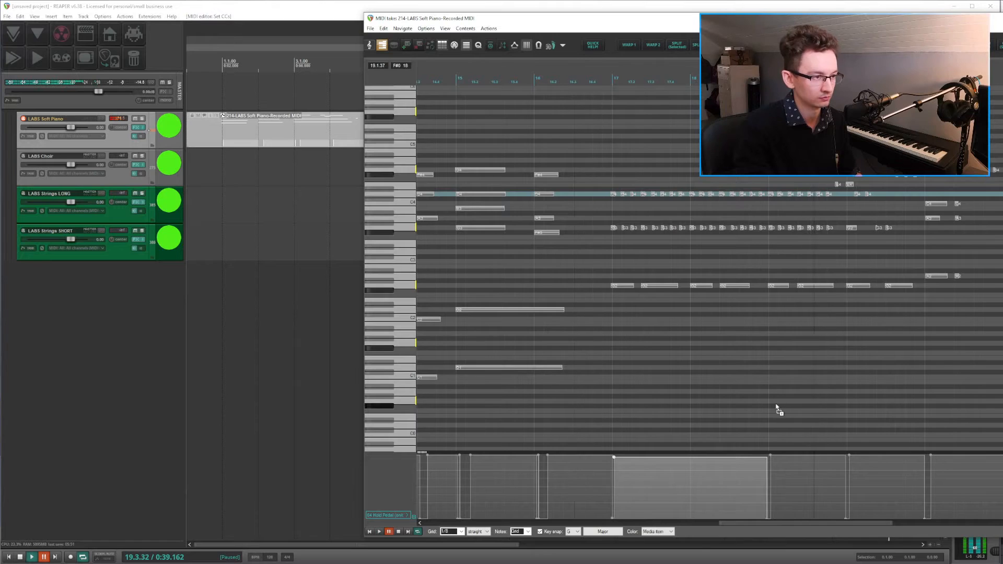
Move the sustain-pedal release to the start of bar 19 and play the passage back
scroll(771, 403, up, 3)
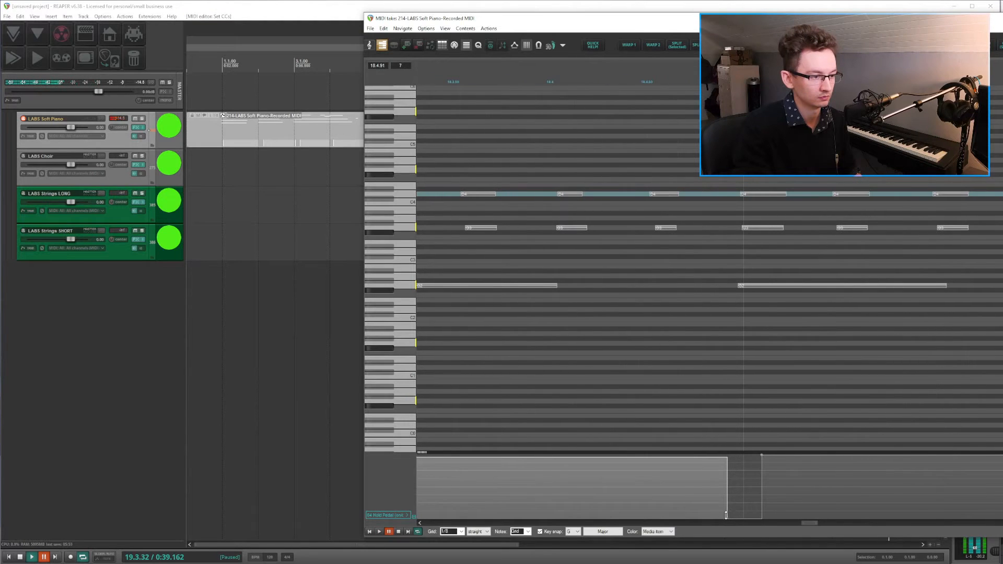
drag(726, 519, 737, 519)
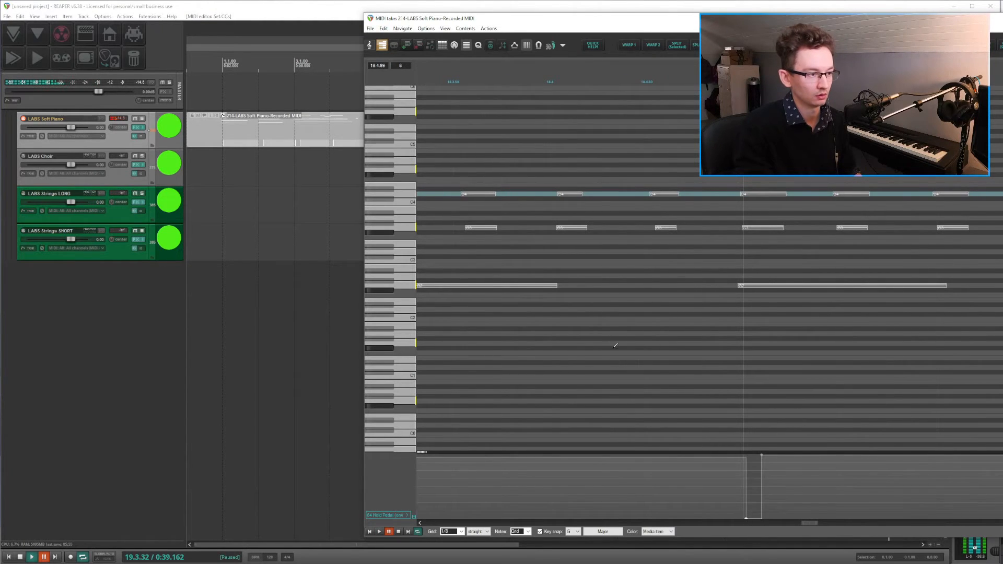
scroll(599, 318, down, 2)
click(569, 80)
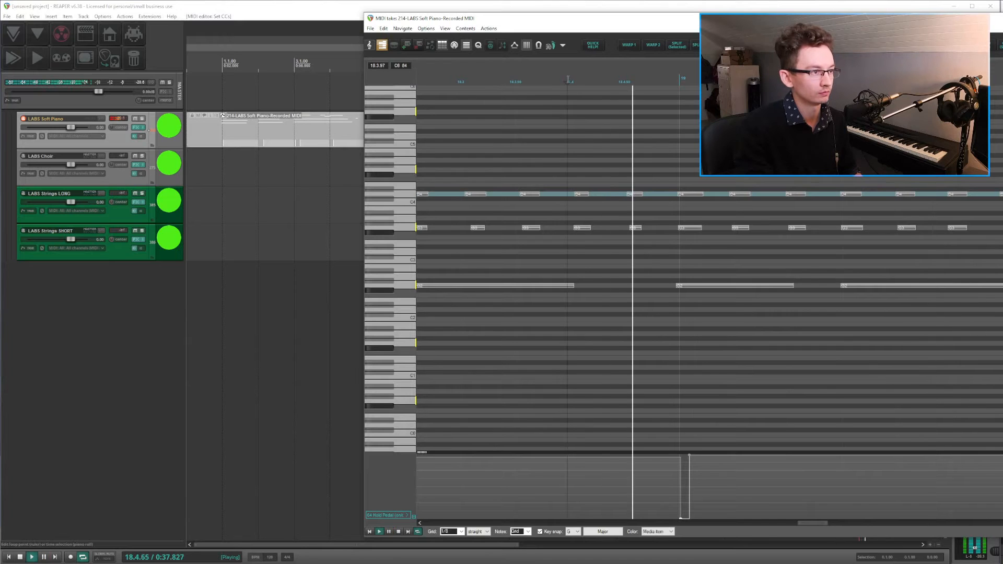
scroll(664, 173, down, 4)
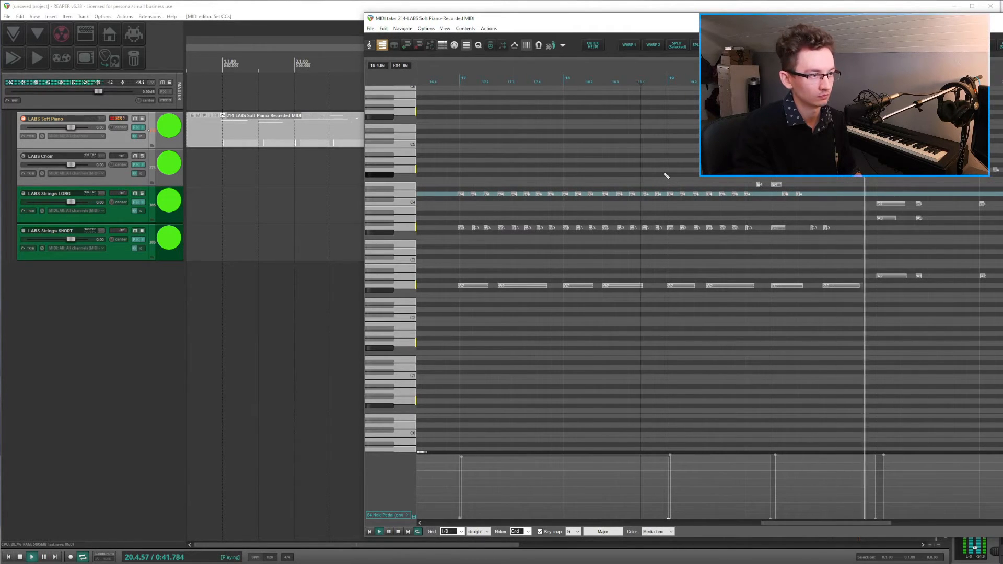
key(space)
Move the sustain-pedal press just after the start of bar 21 slightly earlier
scroll(849, 240, up, 1)
scroll(849, 239, up, 2)
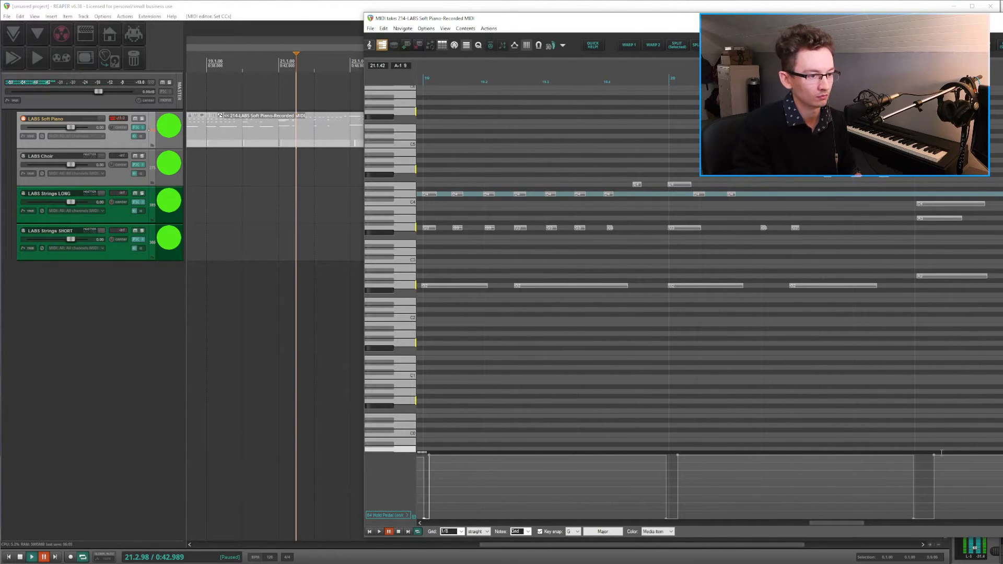
drag(934, 456, 926, 455)
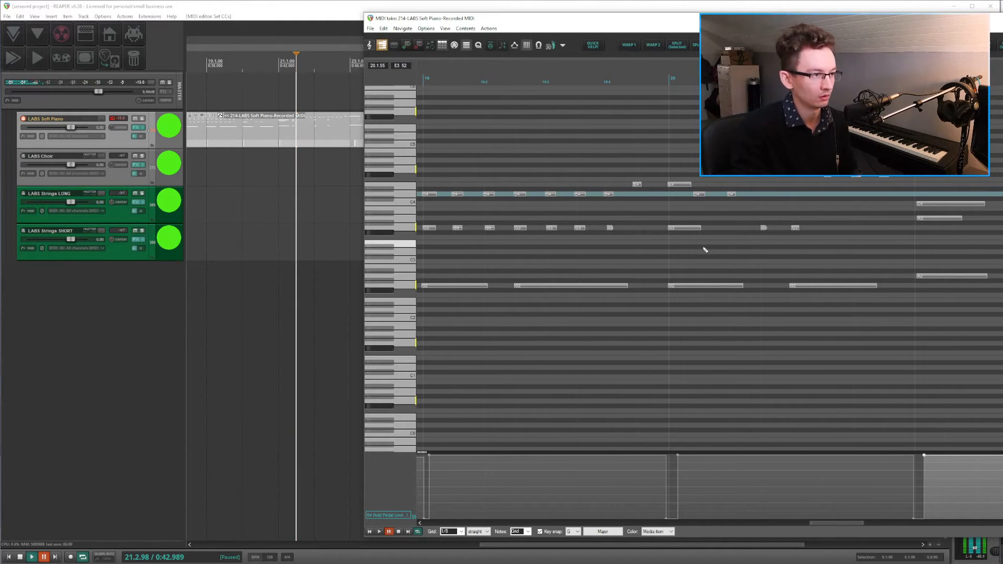
Quantize the position of all notes in the take to the grid at 44% strength
key(ctrl+a)
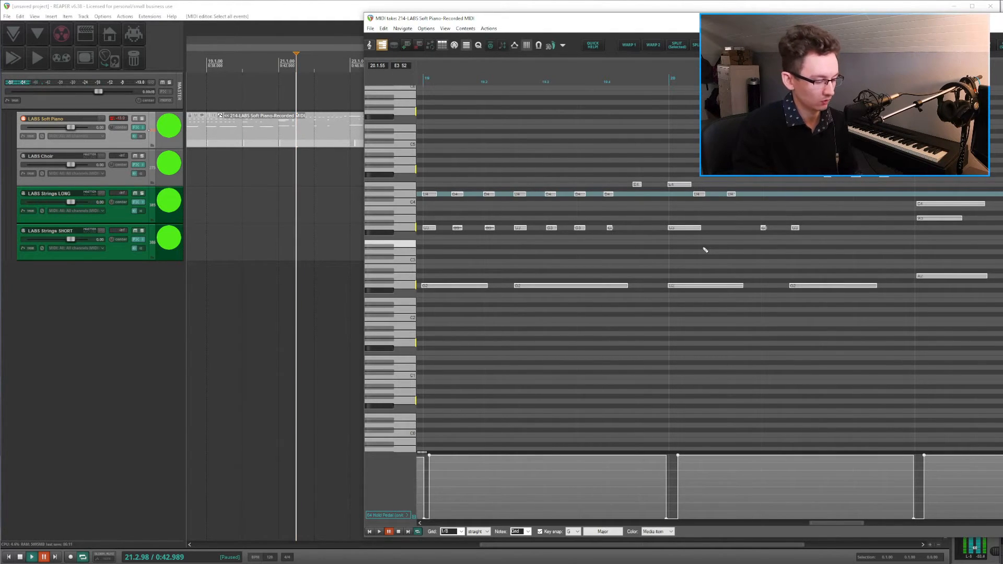
key(q)
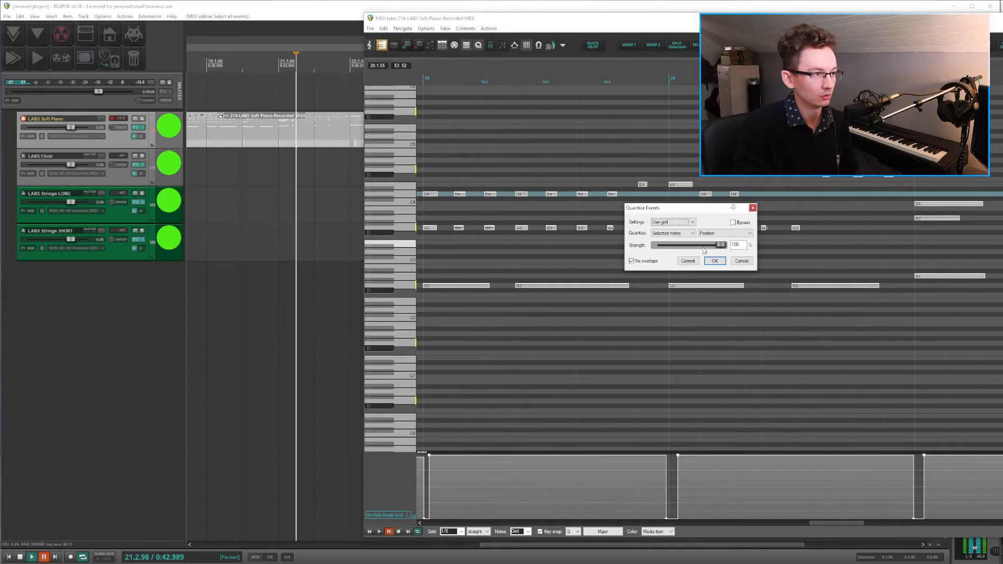
drag(691, 254, 686, 255)
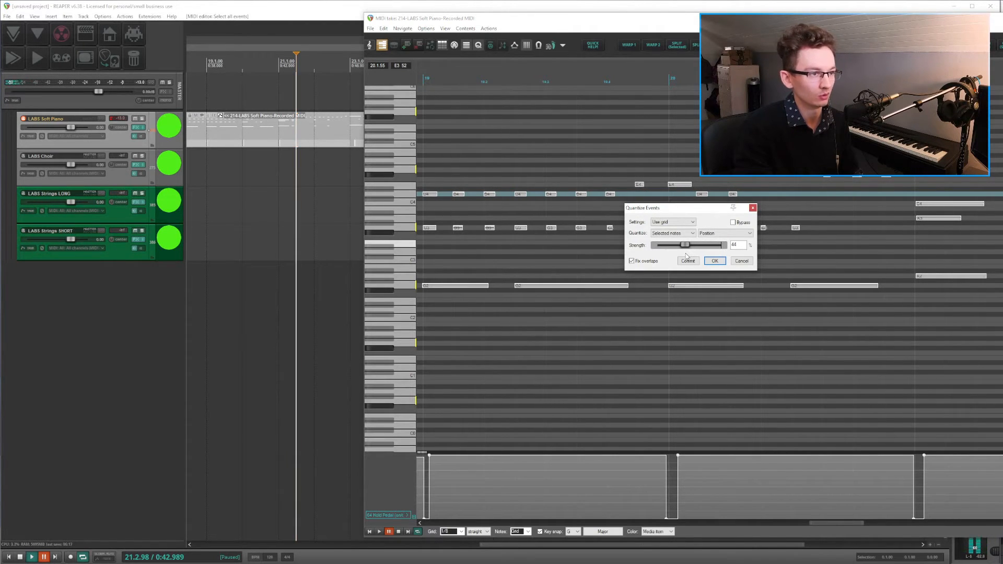
click(724, 264)
Listen to the quantized piano take from just before bar 20 and pause in bar 30
click(662, 80)
key(space)
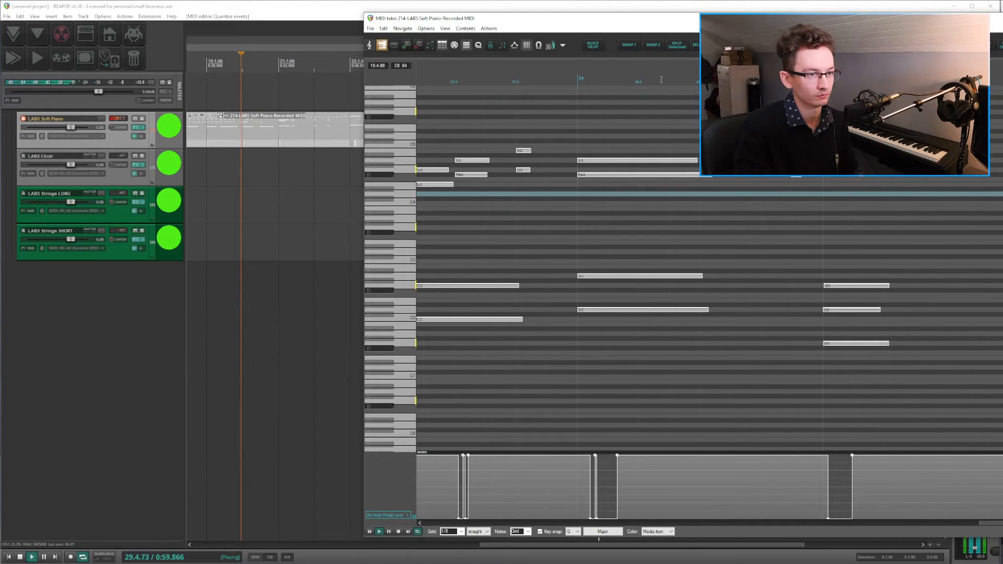
key(ctrl+space)
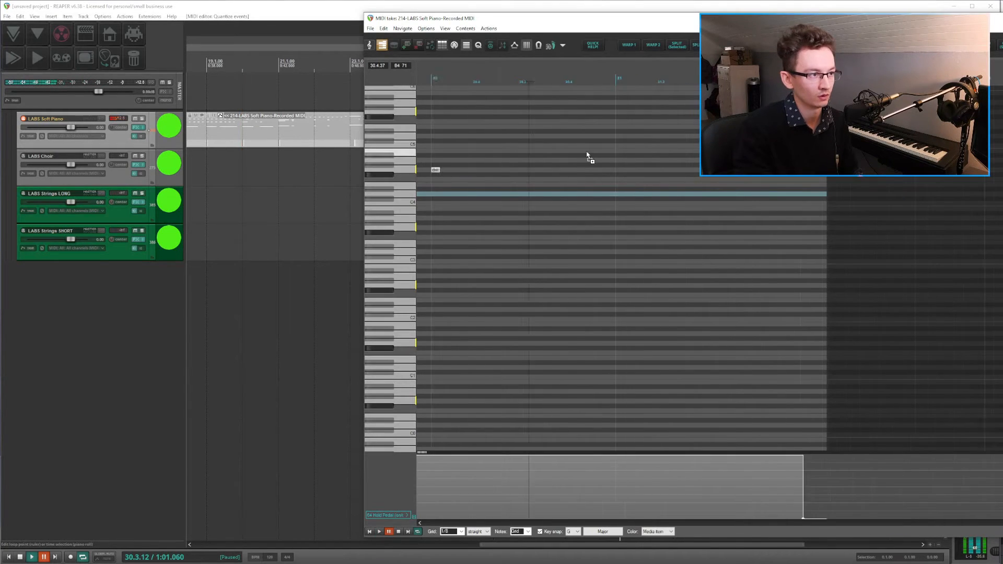
Raise the take's final note at the start of bar 30 by two octaves and play the ending back from bar 28
scroll(587, 155, down, 3)
drag(568, 168, 694, 193)
drag(617, 185, 653, 215)
key(shift+Up)
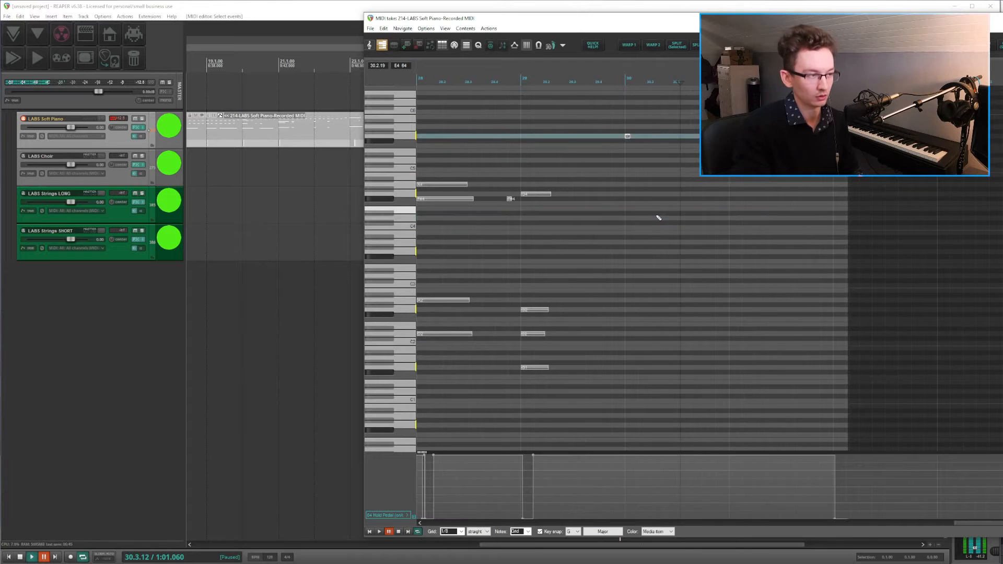
key(shift+Up)
click(482, 85)
key(space)
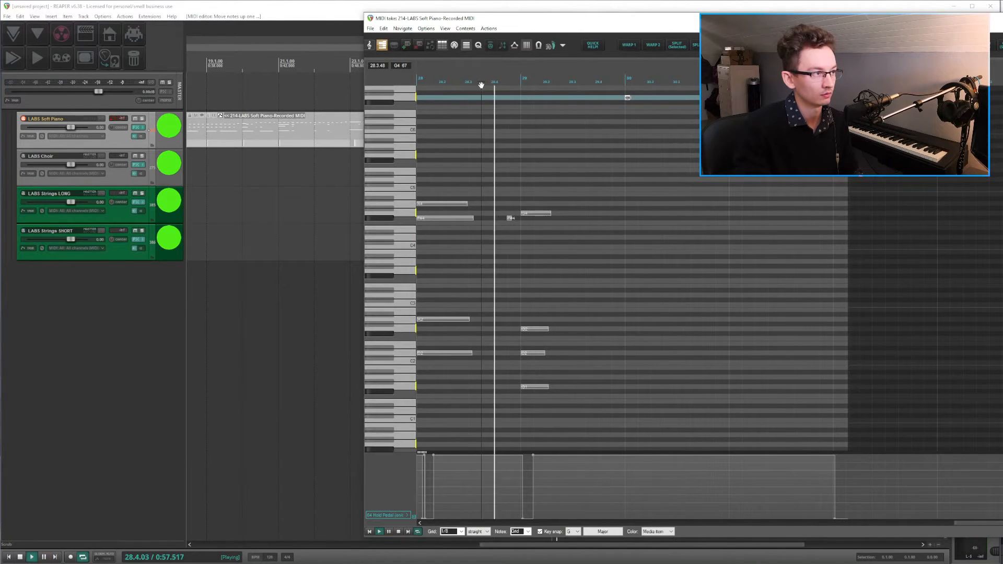
scroll(586, 173, up, 1)
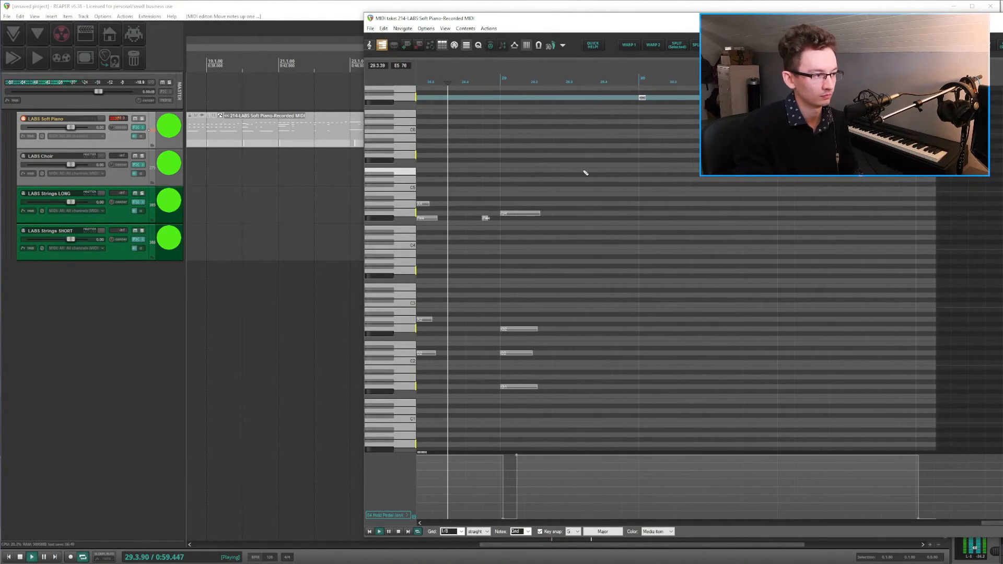
Pause playback and reopen the soft piano take, returning to its beginning at the start of the project
key(ctrl+space)
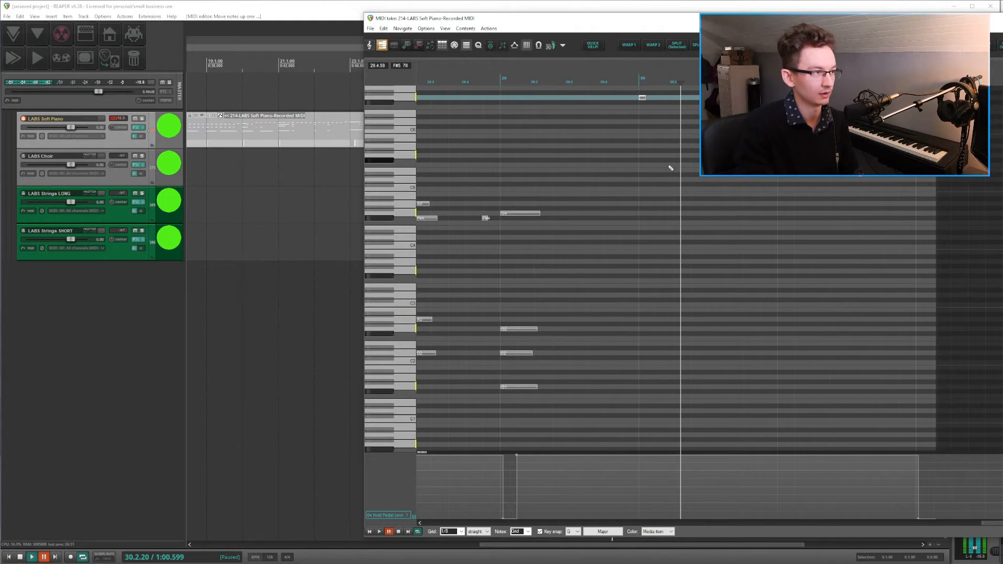
key(Escape)
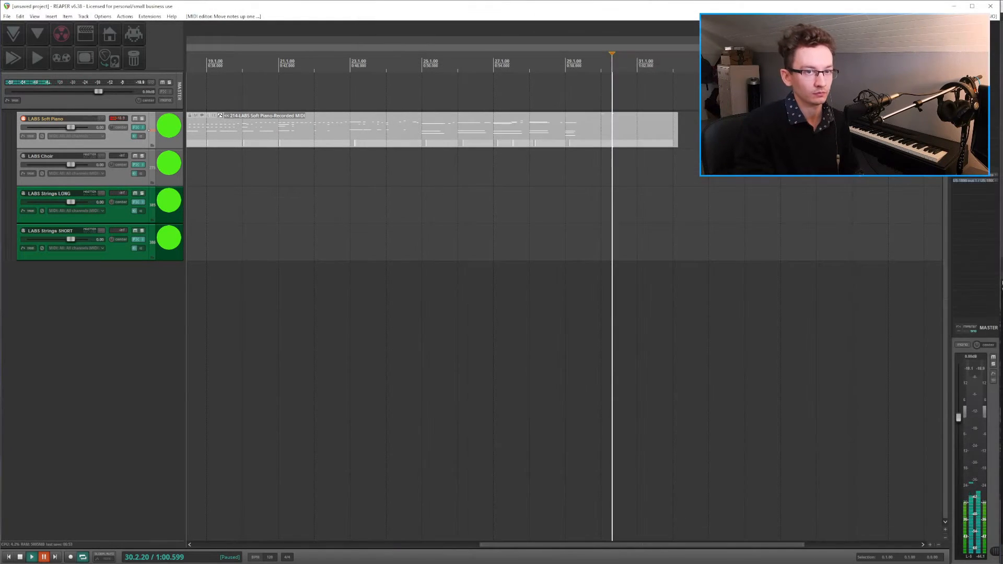
scroll(266, 197, left, 6)
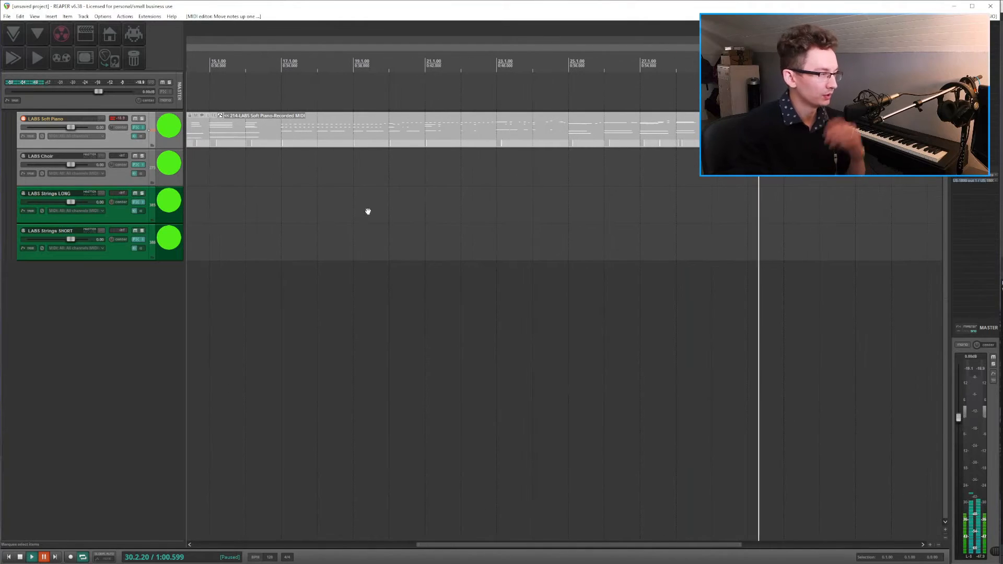
scroll(367, 215, left, 3)
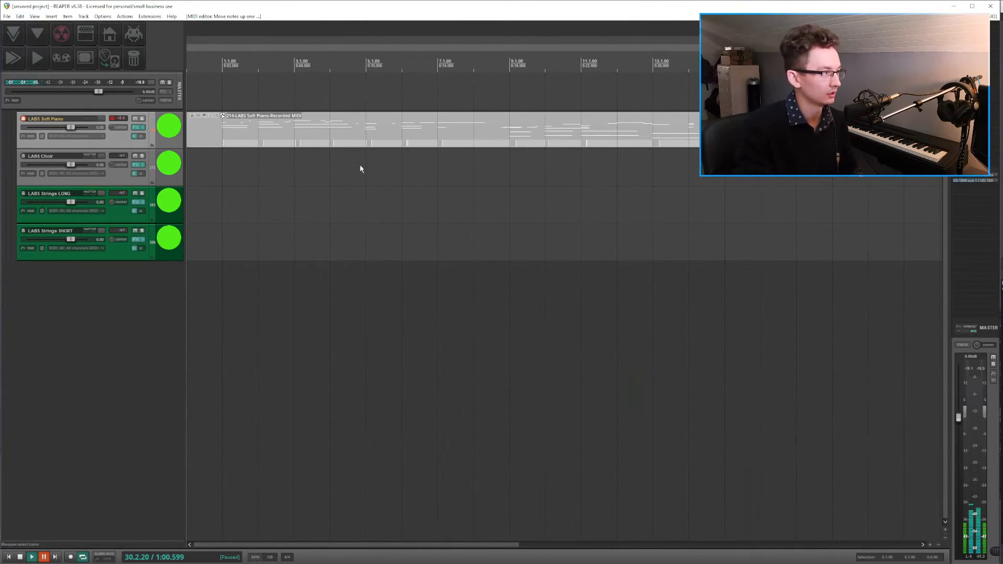
click(366, 134)
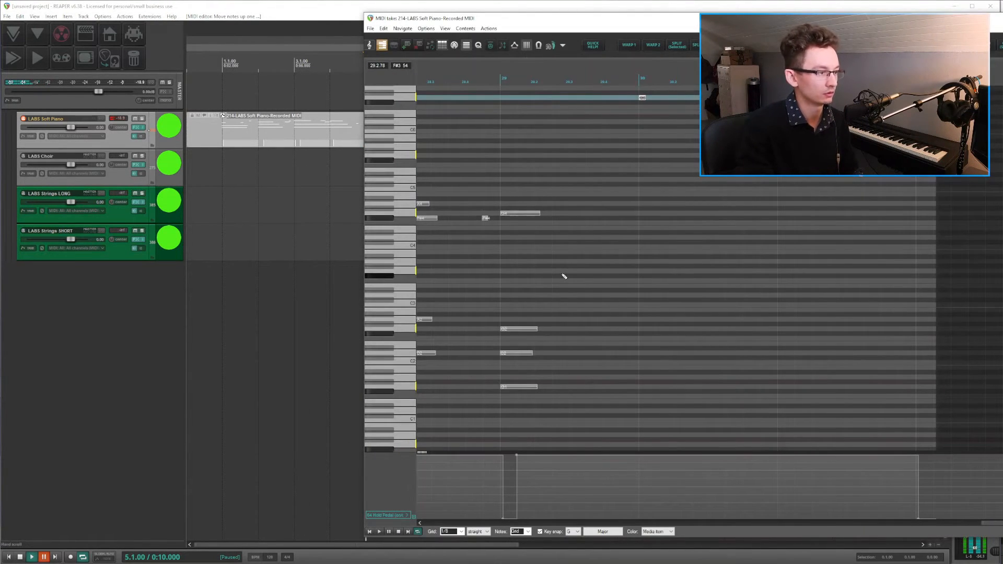
key(Home)
scroll(563, 278, down, 5)
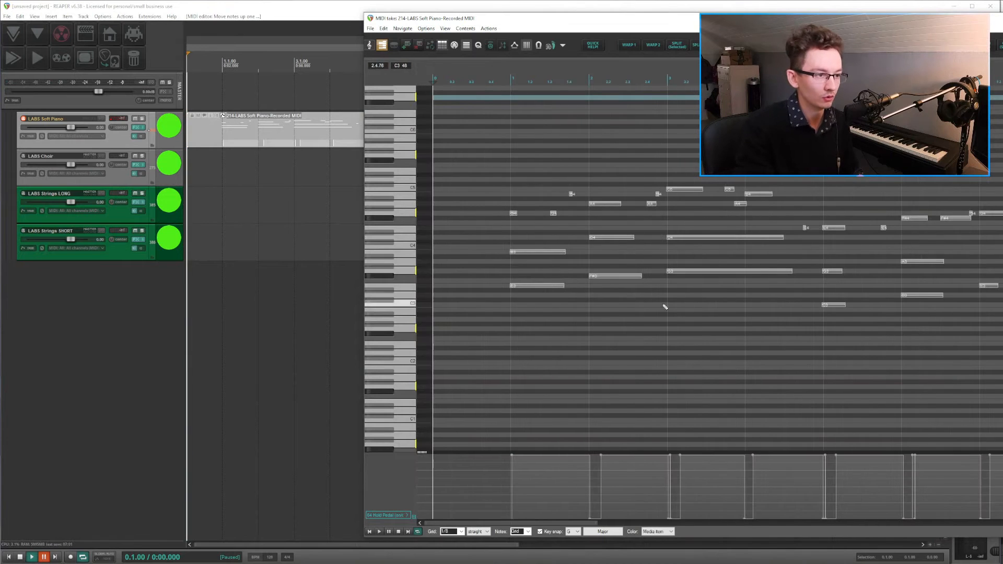
Record a MIDI part on the LABS Choir track from the project start through bar 31, against the piano
click(119, 181)
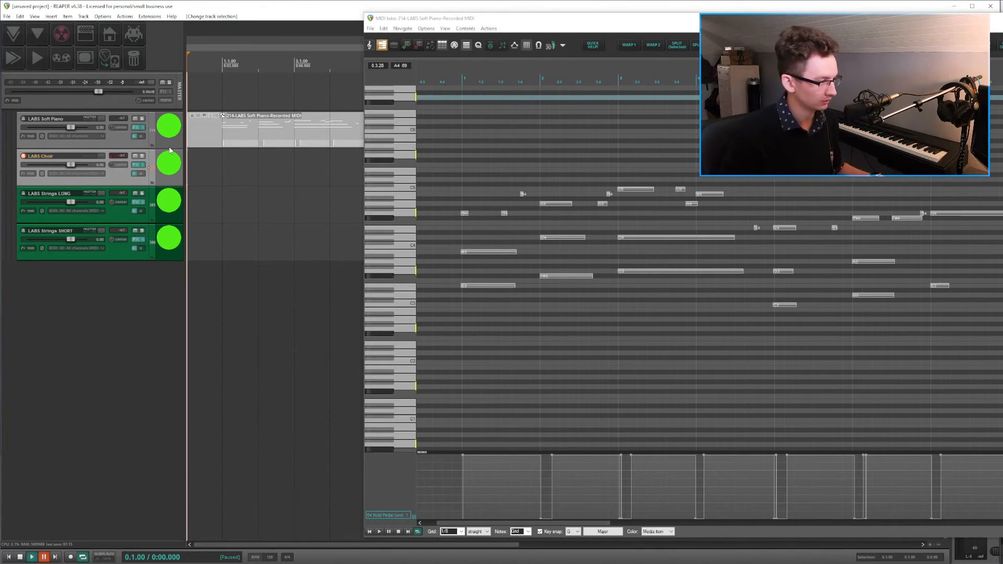
key(ctrl+r)
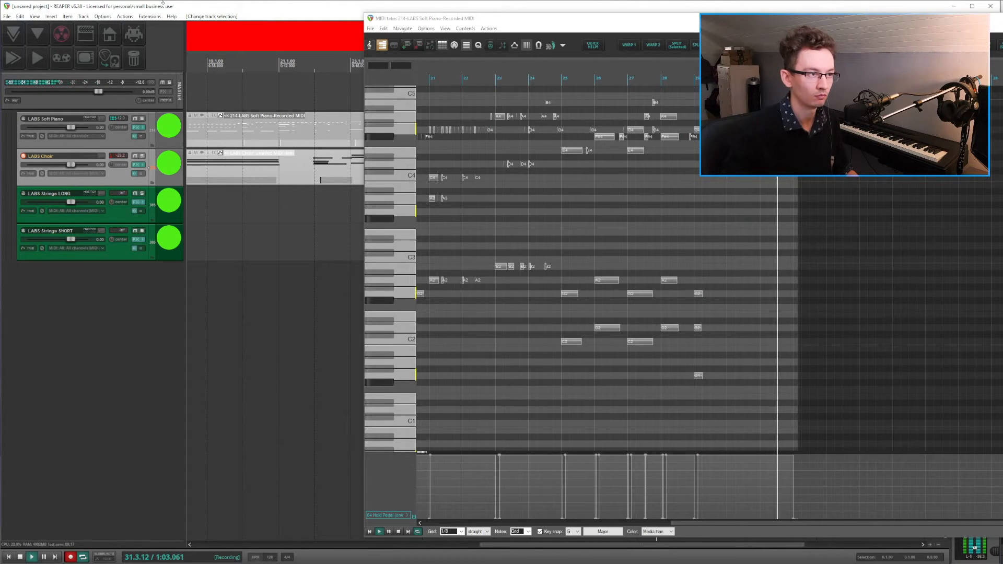
key(space)
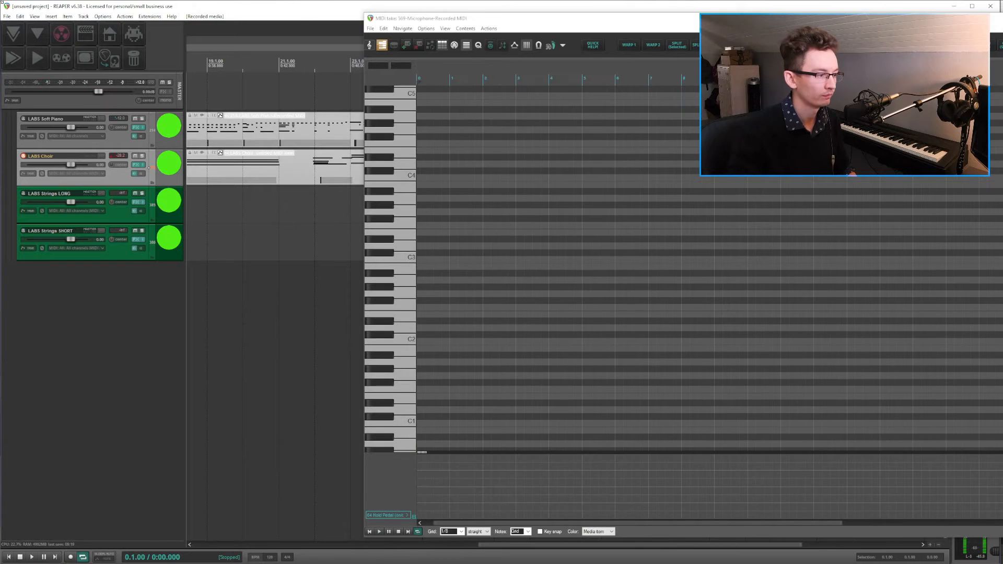
Open the recorded choir take and replace its Mod Wheel curve at the start of bar 1 with a flat value of about 24
click(315, 177)
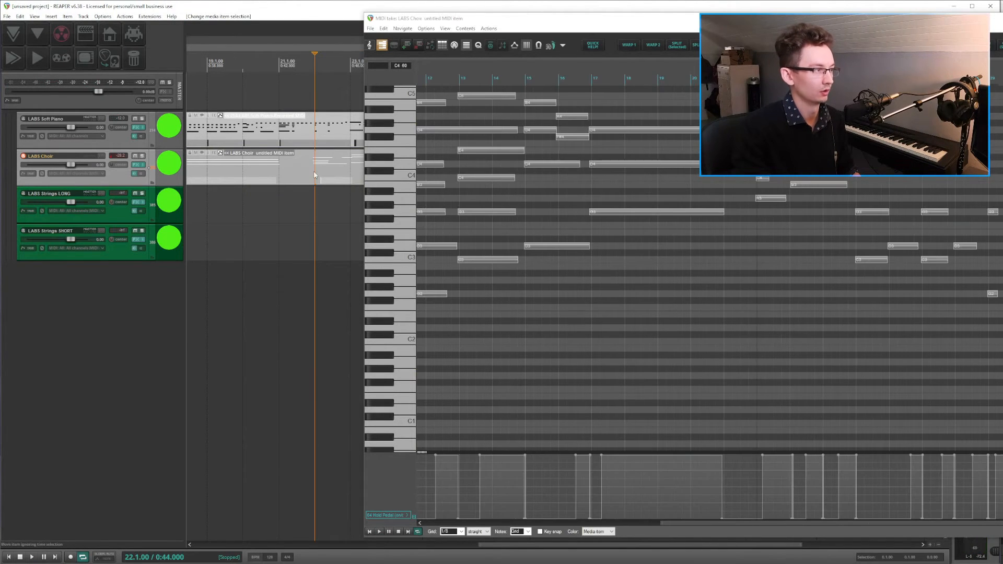
drag(624, 260, 859, 369)
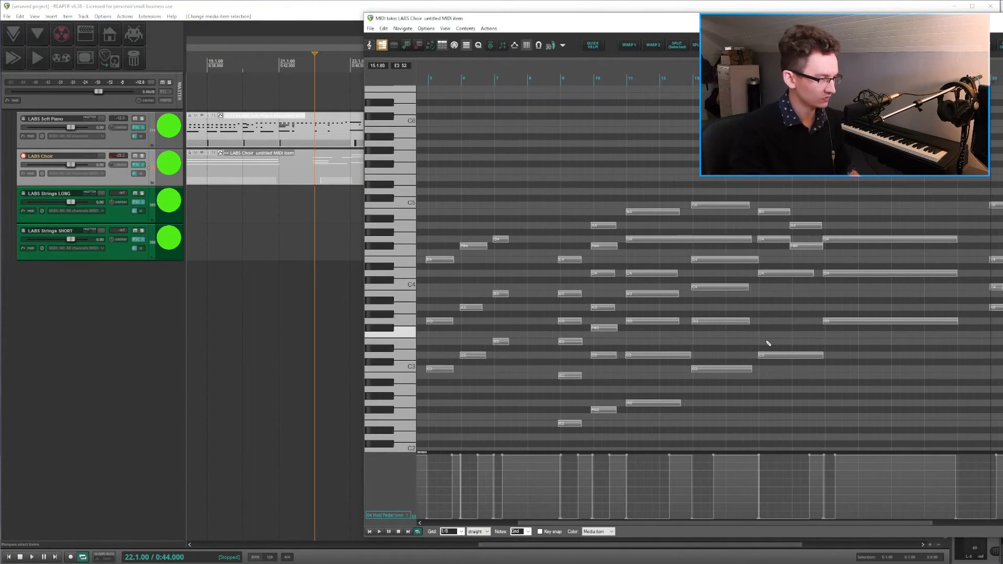
key(Home)
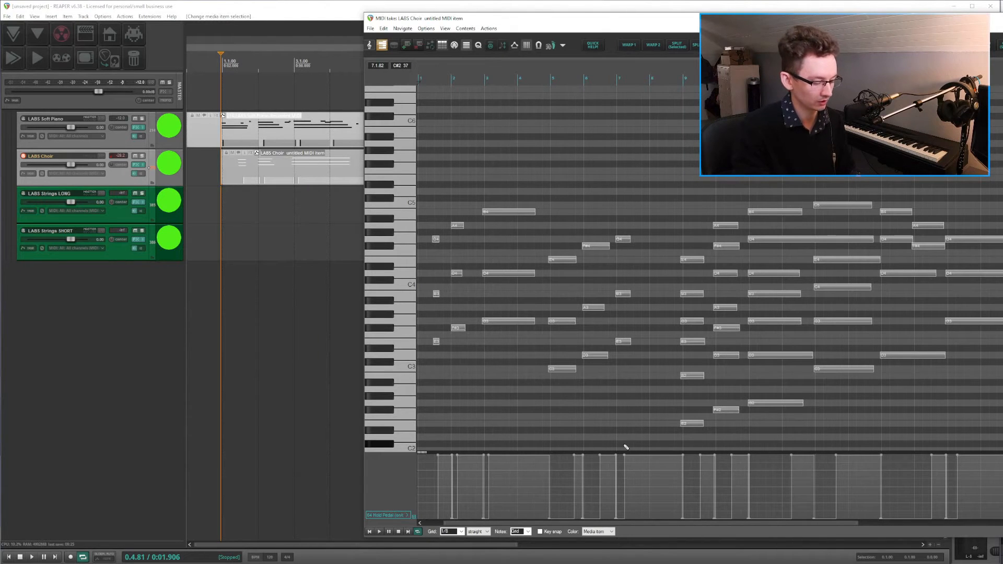
key(1)
scroll(453, 477, right, 5)
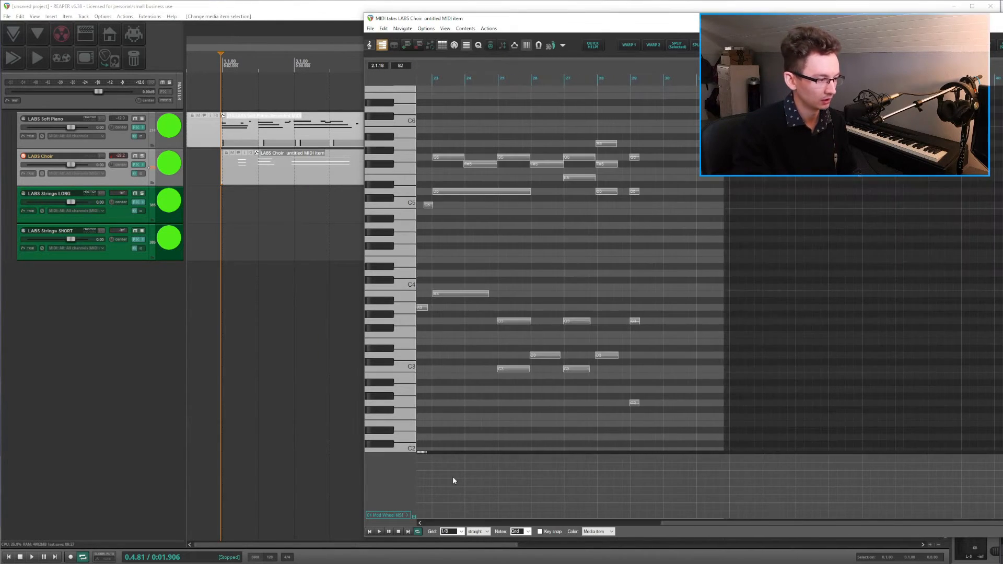
scroll(453, 478, left, 5)
scroll(453, 480, up, 3)
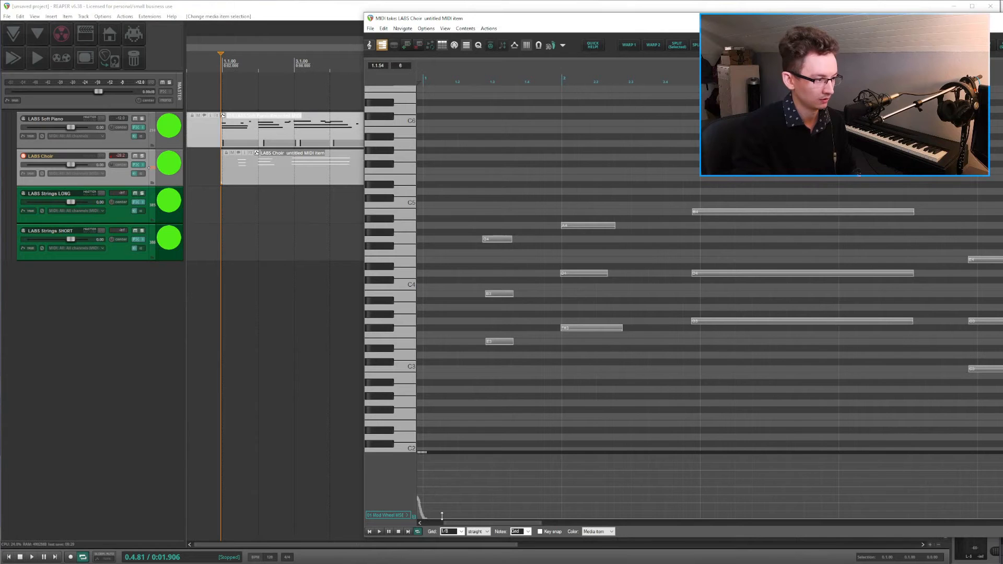
scroll(454, 497, left, 3)
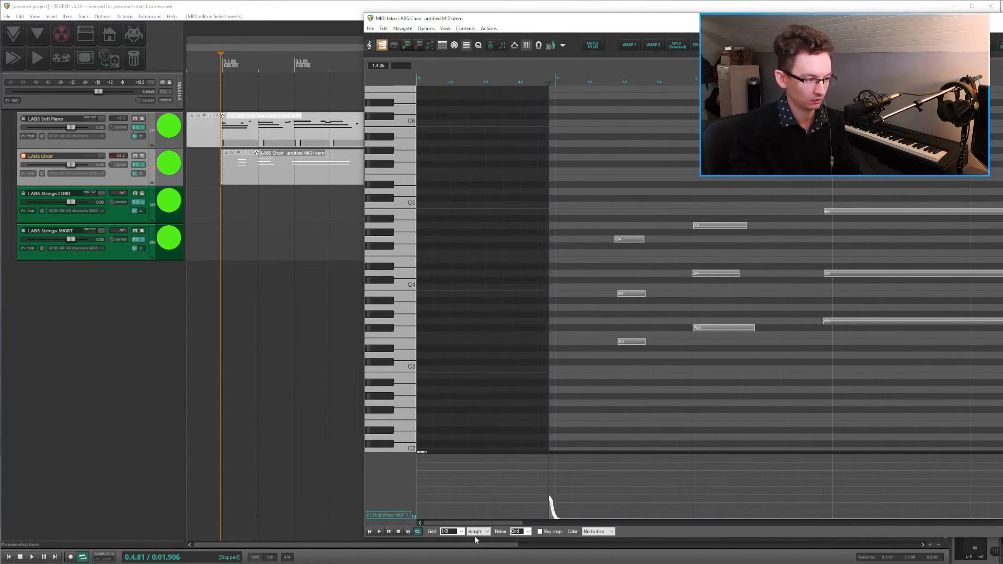
click(559, 506)
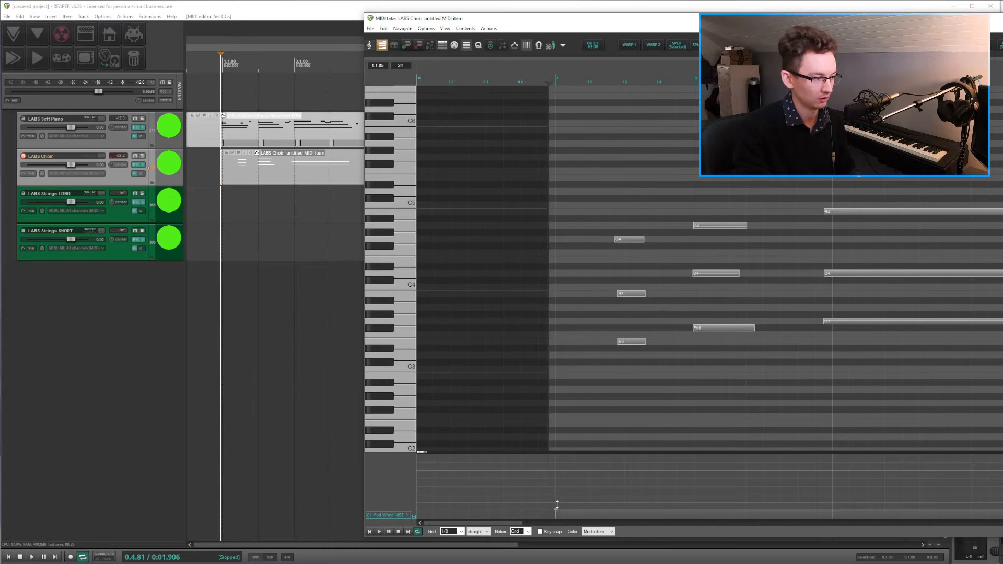
Listen to the choir take from the start and again from bar 2, checking its sustain-pedal events around bar 5
key(space)
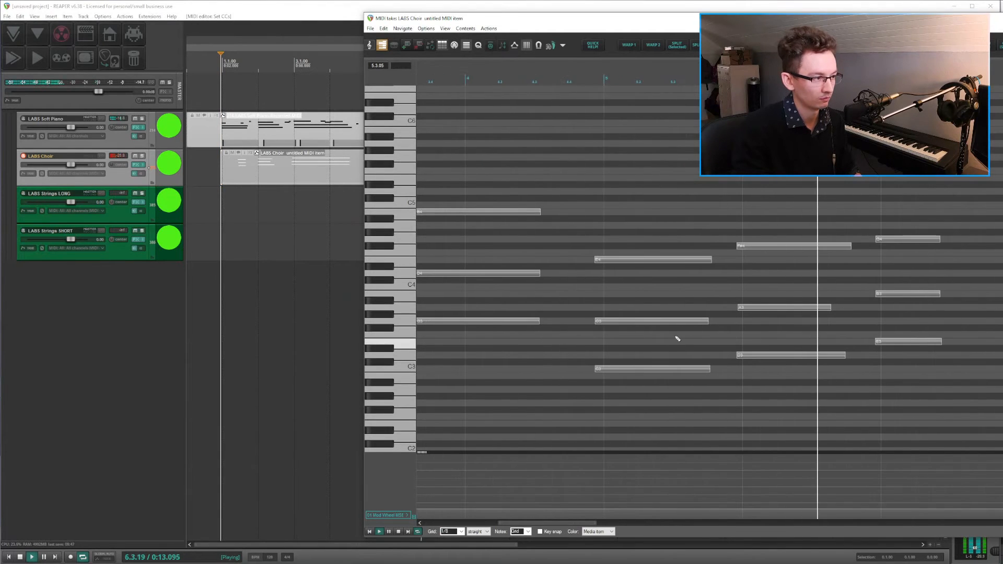
key(space)
key(p)
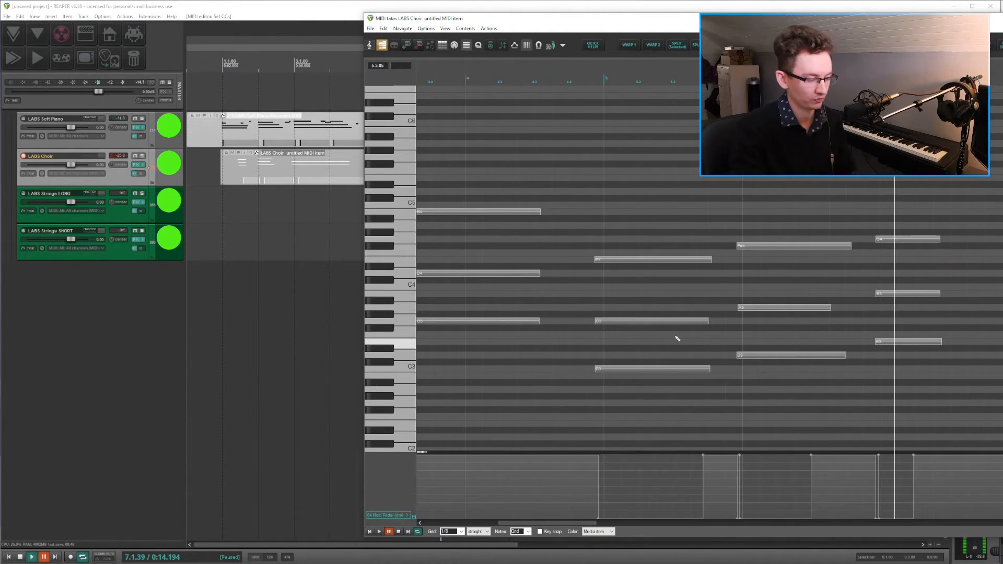
scroll(581, 398, up, 6)
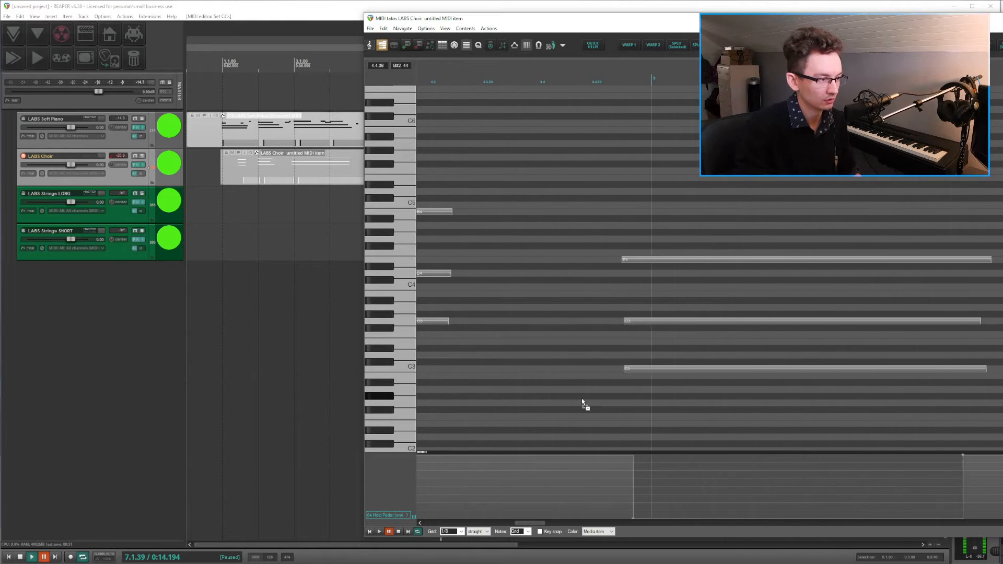
scroll(584, 401, down, 6)
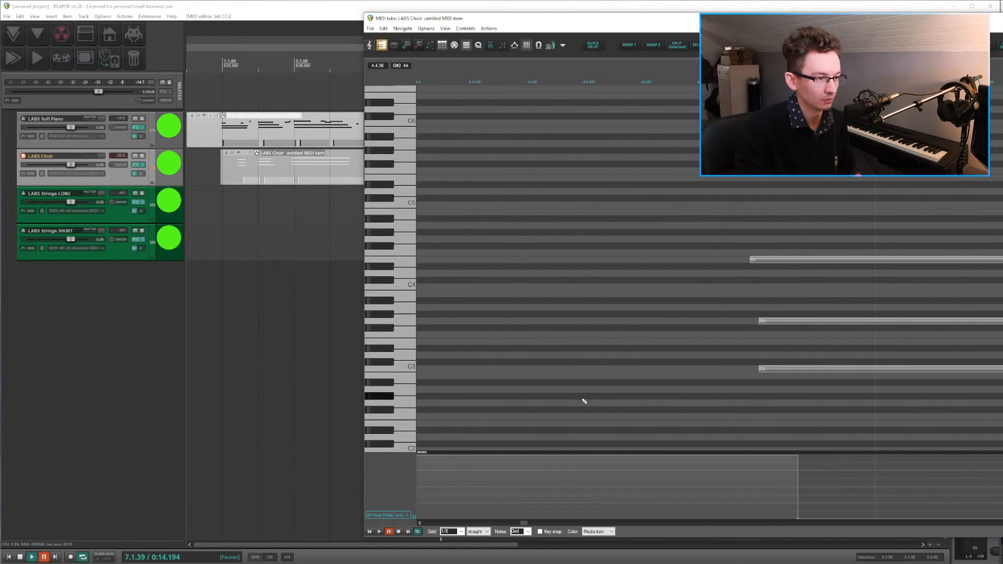
scroll(716, 380, down, 2)
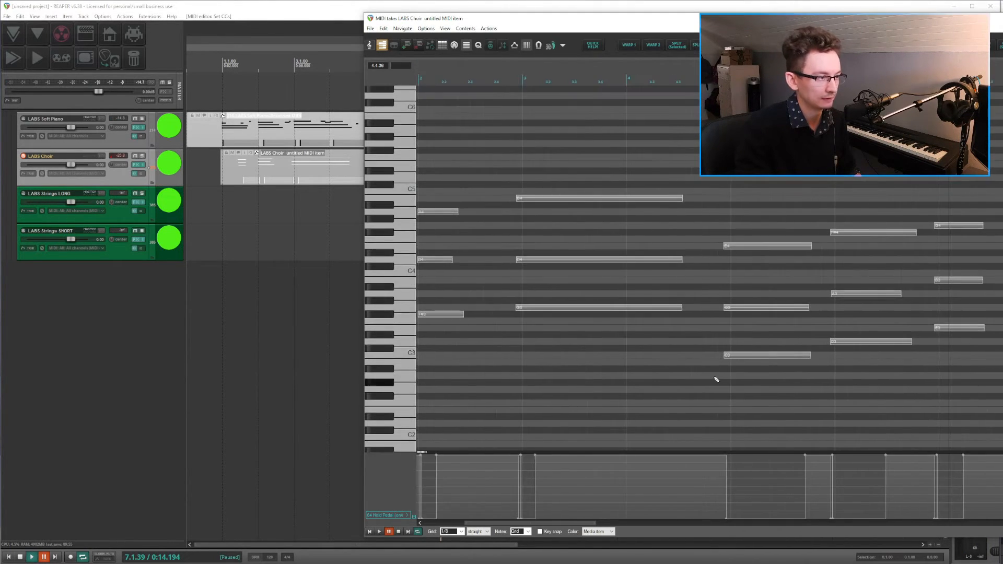
click(487, 78)
key(space)
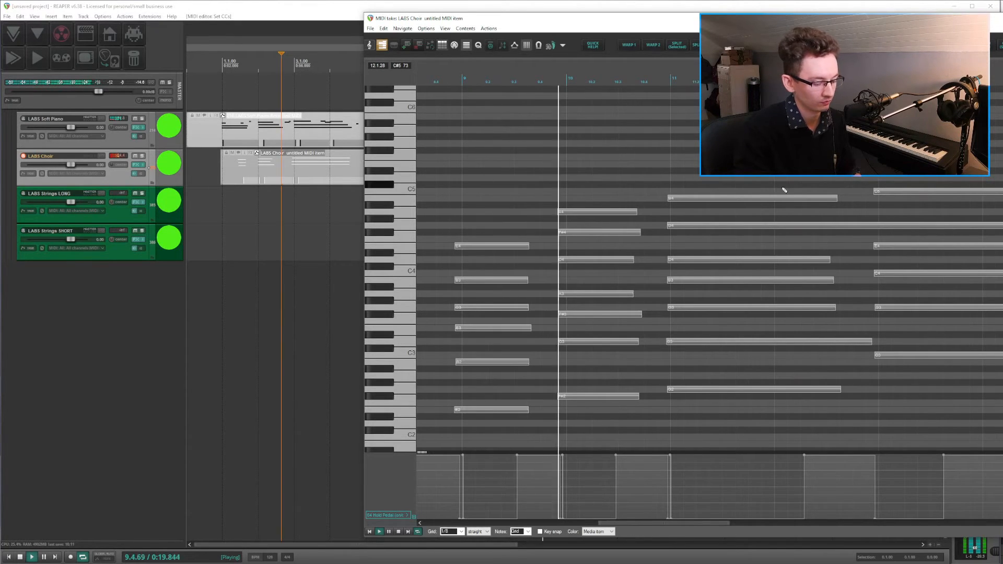
Fade the choir's Mod Wheel from the start of bar 17 to 0 just before bar 21, and raise it to 21 early in bar 21
key(1)
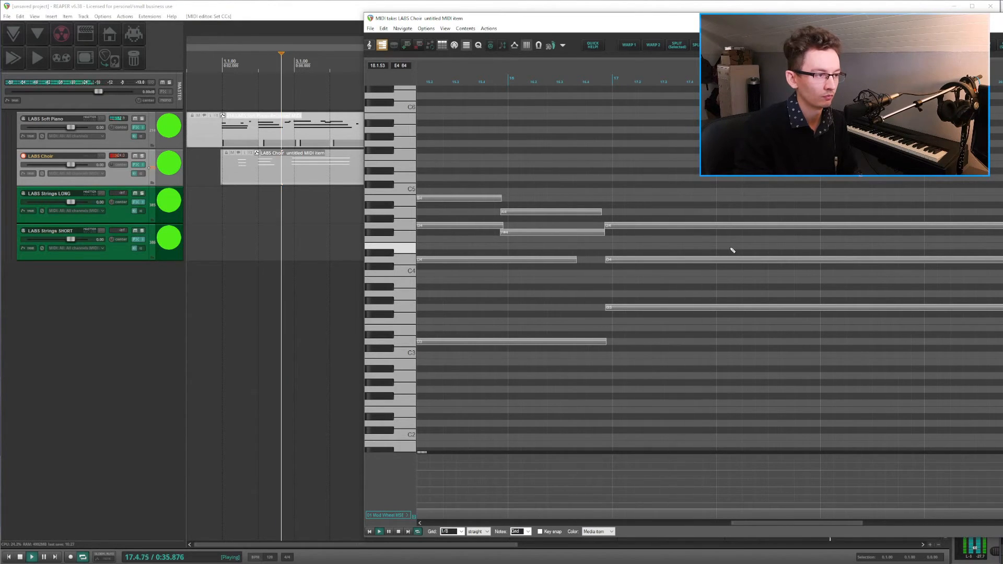
scroll(784, 268, down, 2)
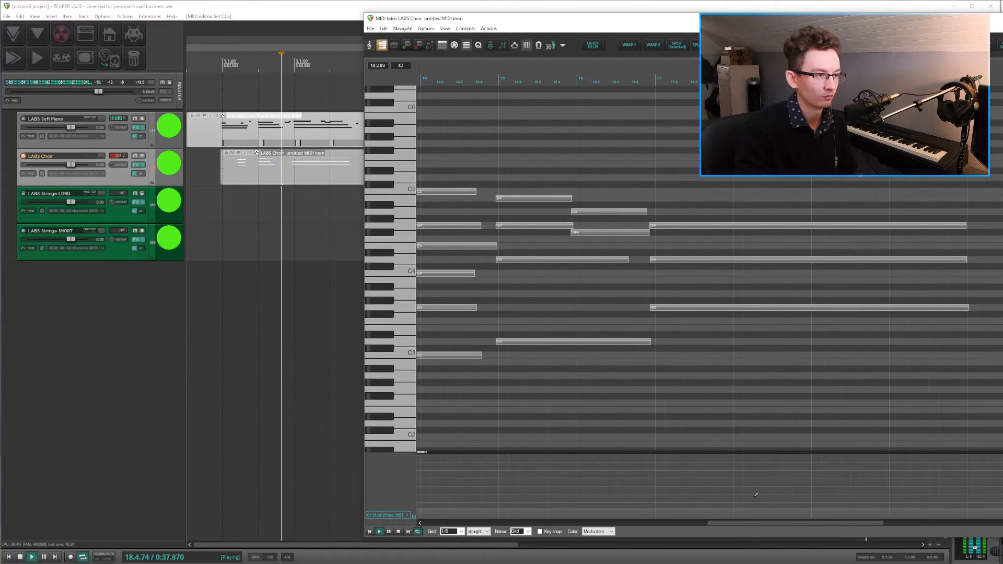
click(660, 509)
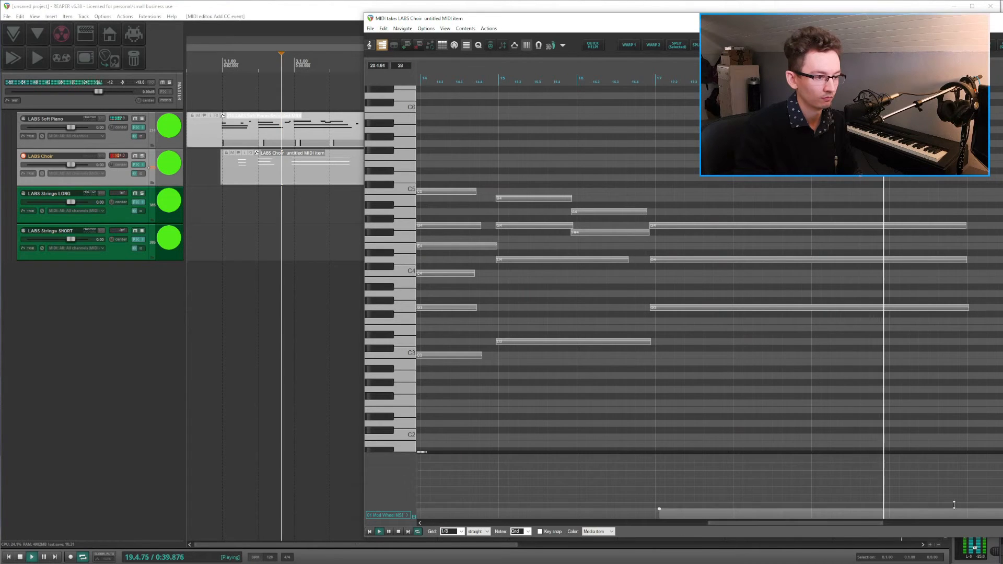
double_click(973, 507)
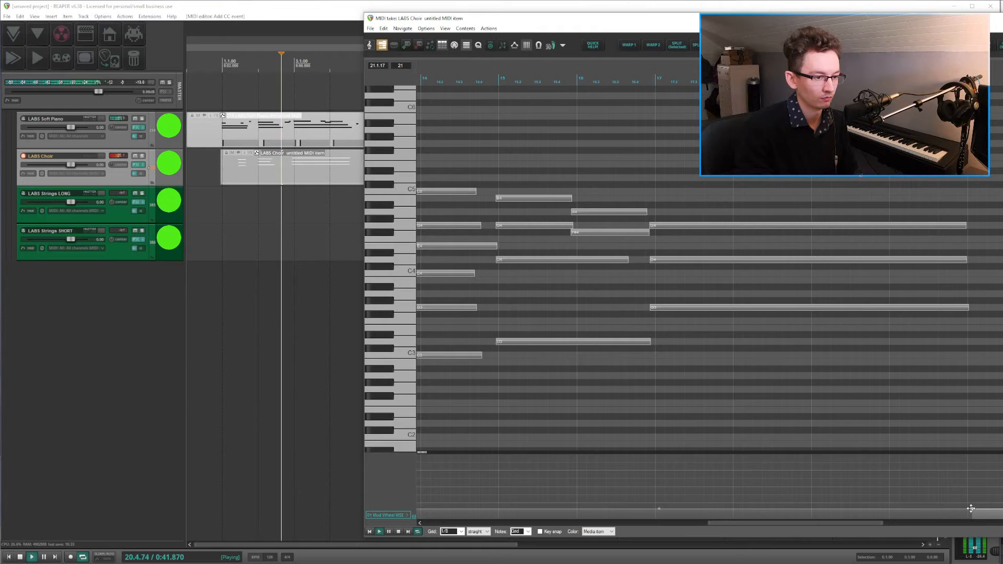
drag(971, 509, 967, 524)
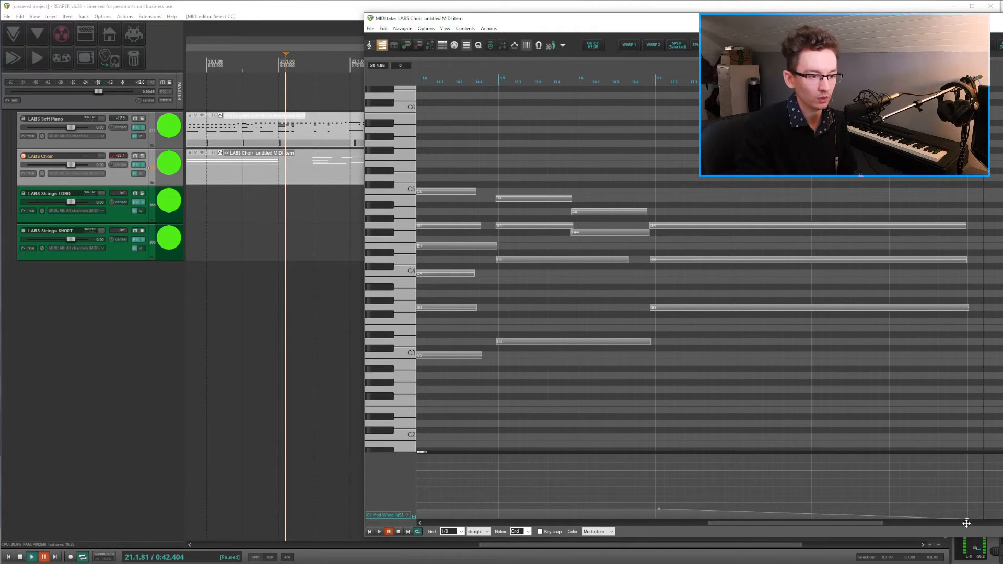
double_click(990, 509)
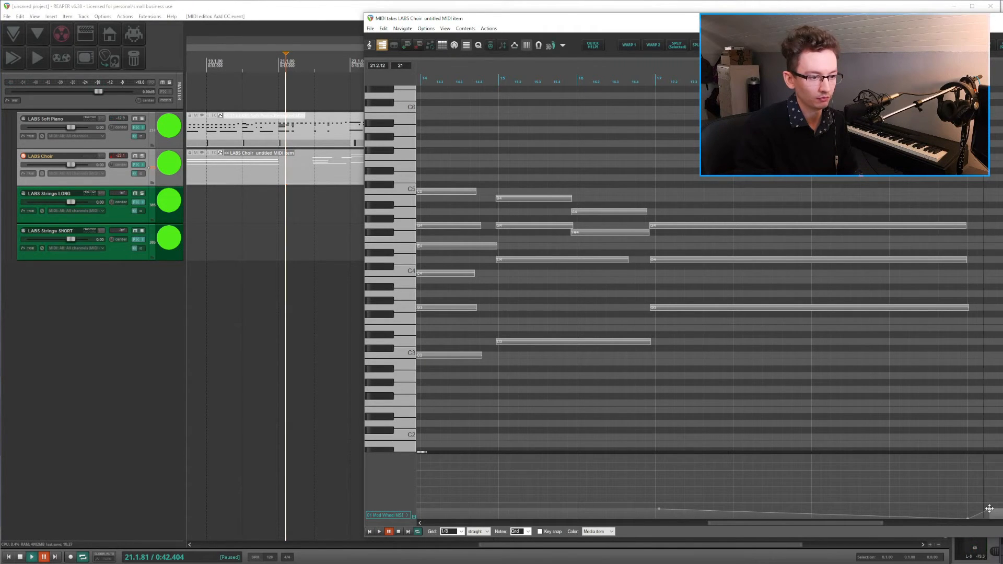
Listen to the choir and piano from the end of bar 15 through the ending, and stop playback
click(568, 78)
key(space)
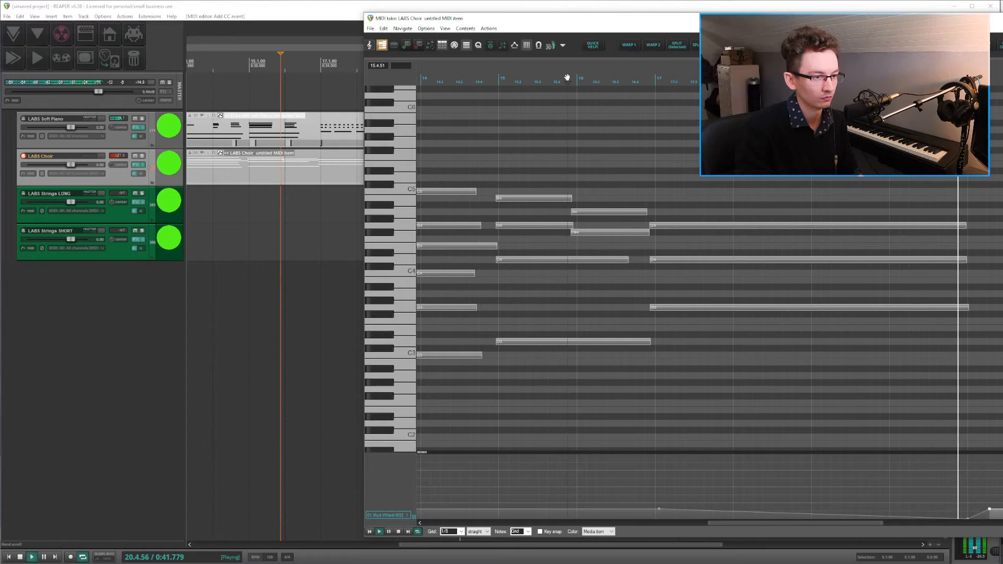
mouse_move(924, 270)
mouse_down()
mouse_move(706, 284)
mouse_move(601, 328)
mouse_up()
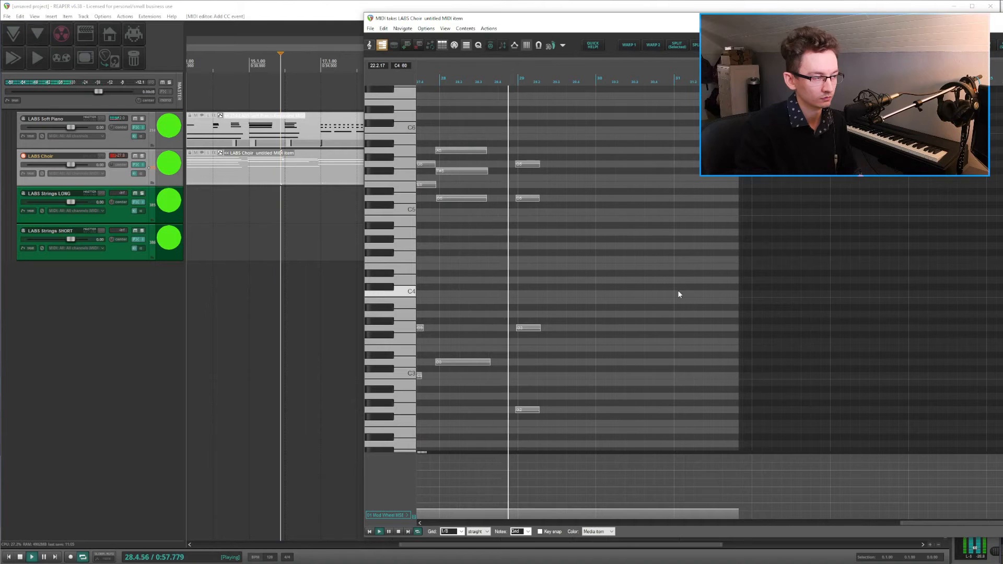
scroll(678, 294, up, 2)
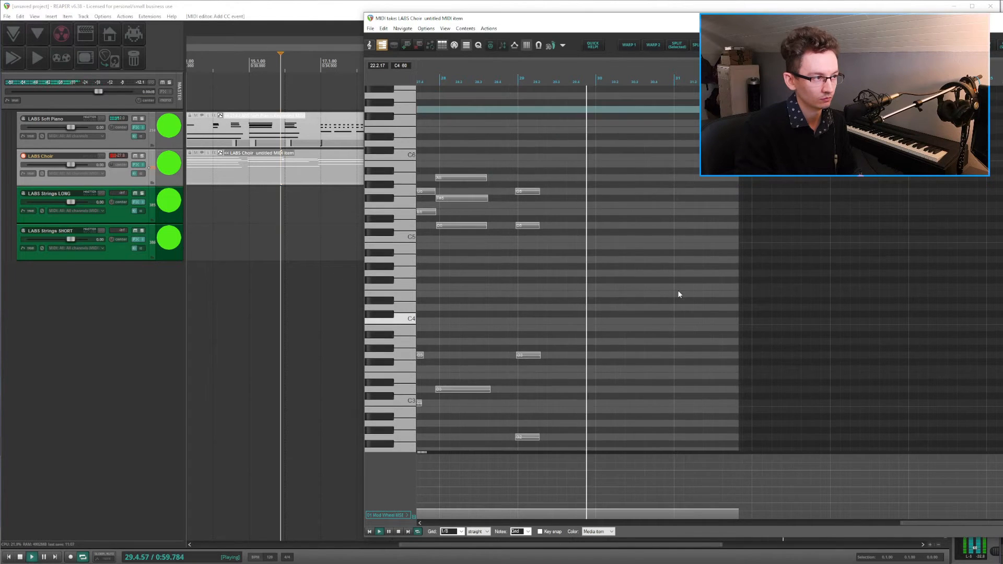
scroll(678, 295, down, 1)
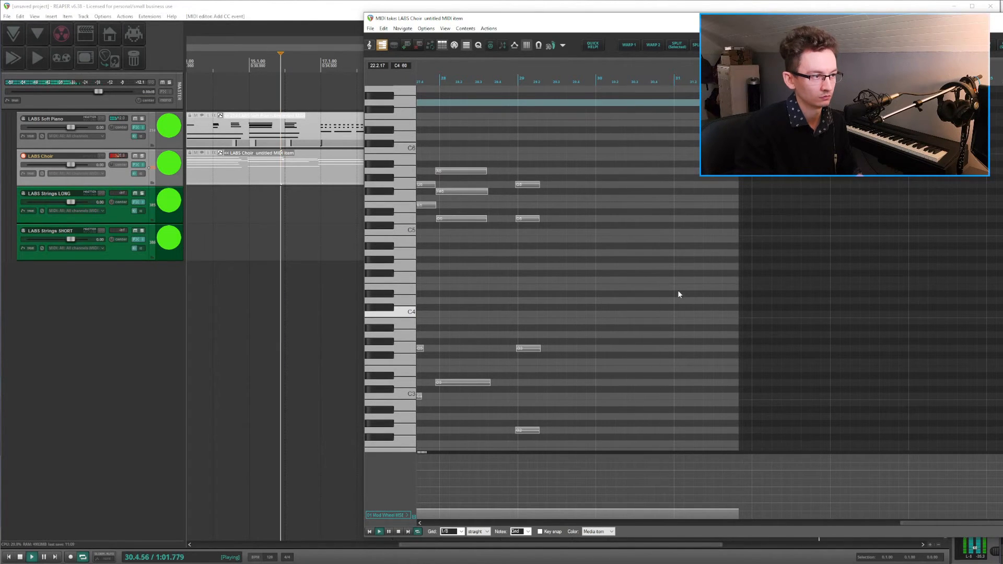
scroll(679, 295, down, 1)
key(space)
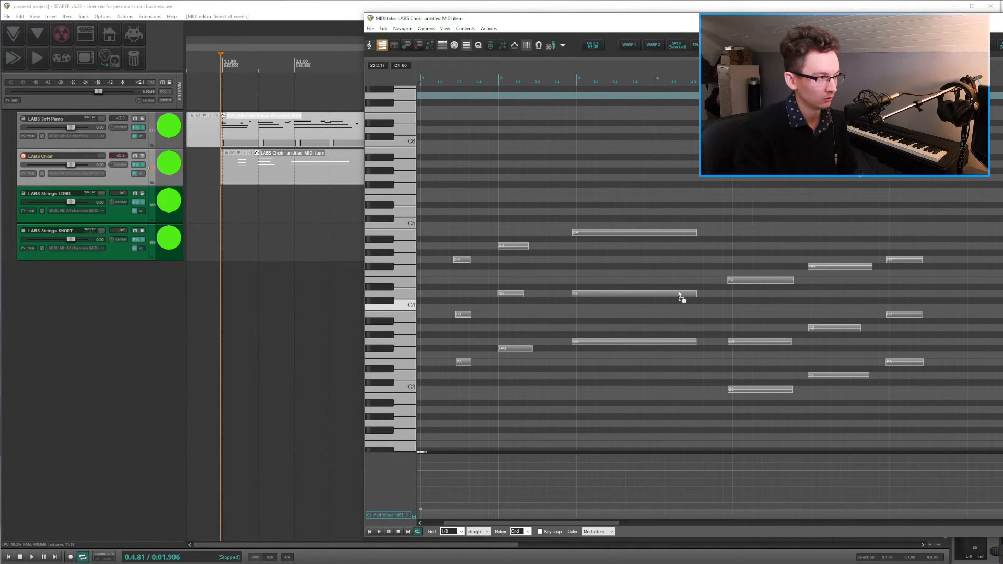
Try quantizing all the choir notes to the grid, and undo the quantization
key(q)
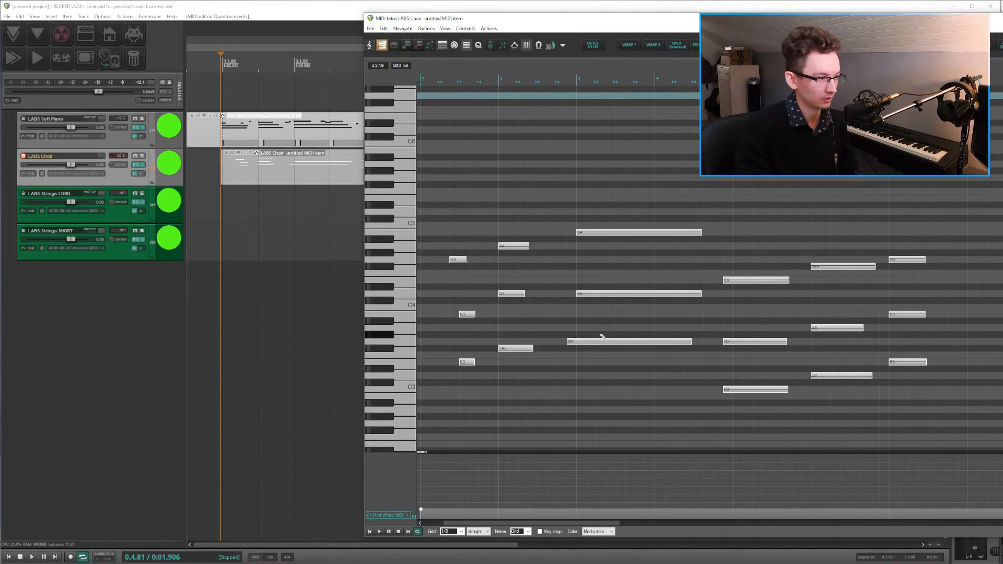
key(ctrl+z)
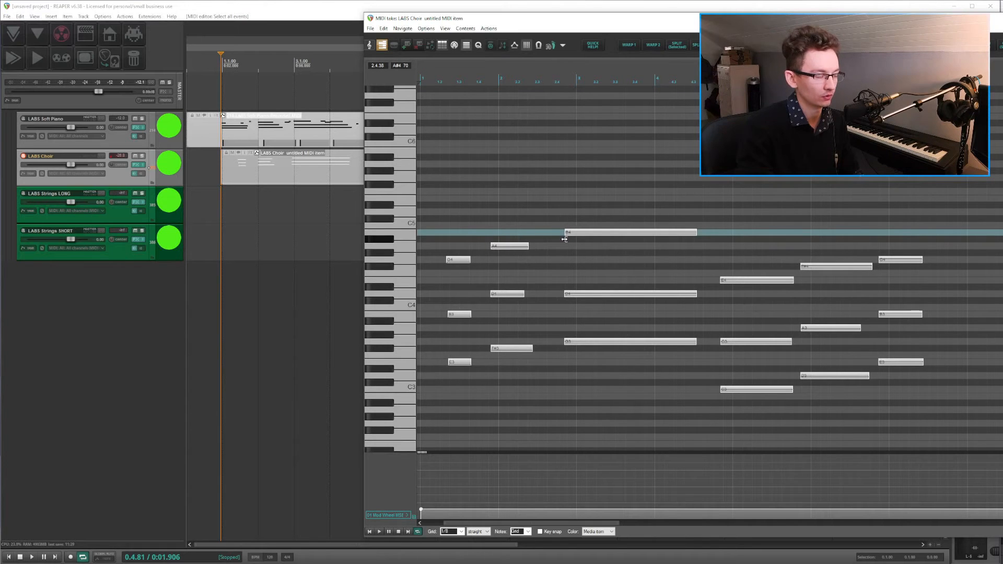
Extend the starts of all selected choir notes slightly ahead of the beat and play the piece back from bar 1
click(564, 239)
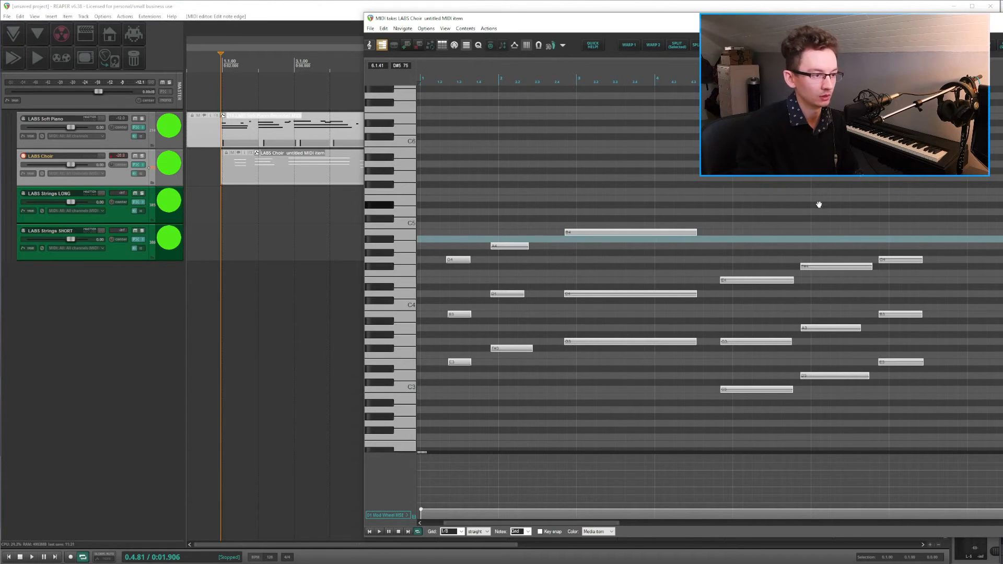
drag(819, 205, 807, 198)
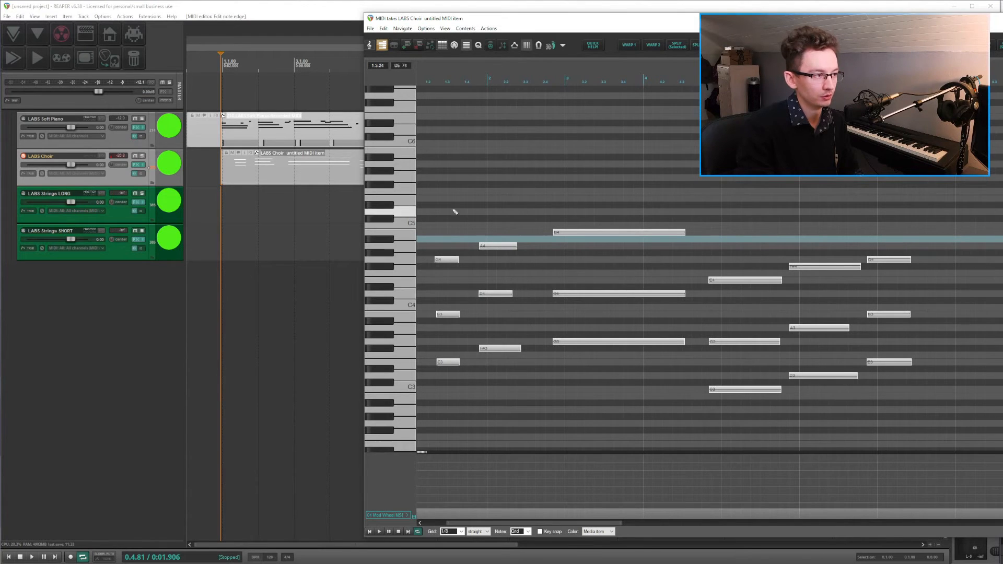
scroll(554, 212, left, 1)
key(space)
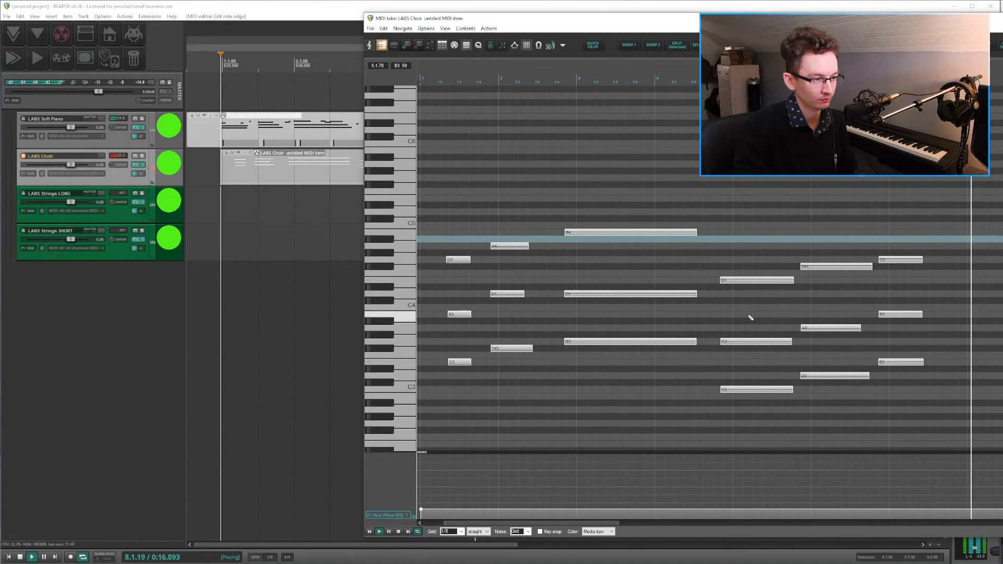
Delete the G3 from the choir chord at bar 5 and replay from just before bar 3 into bar 14
key(ctrl+space)
key(space)
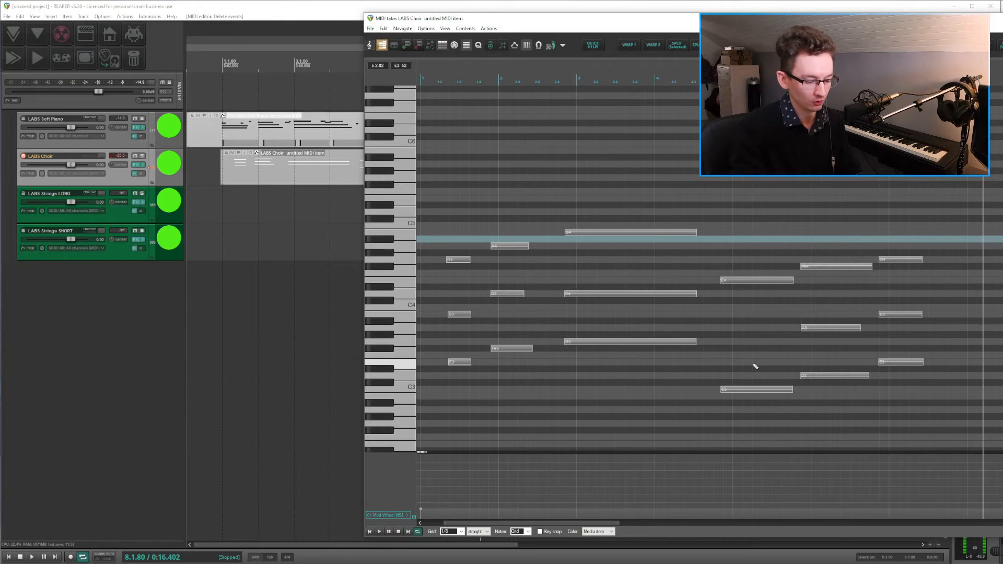
click(564, 81)
key(space)
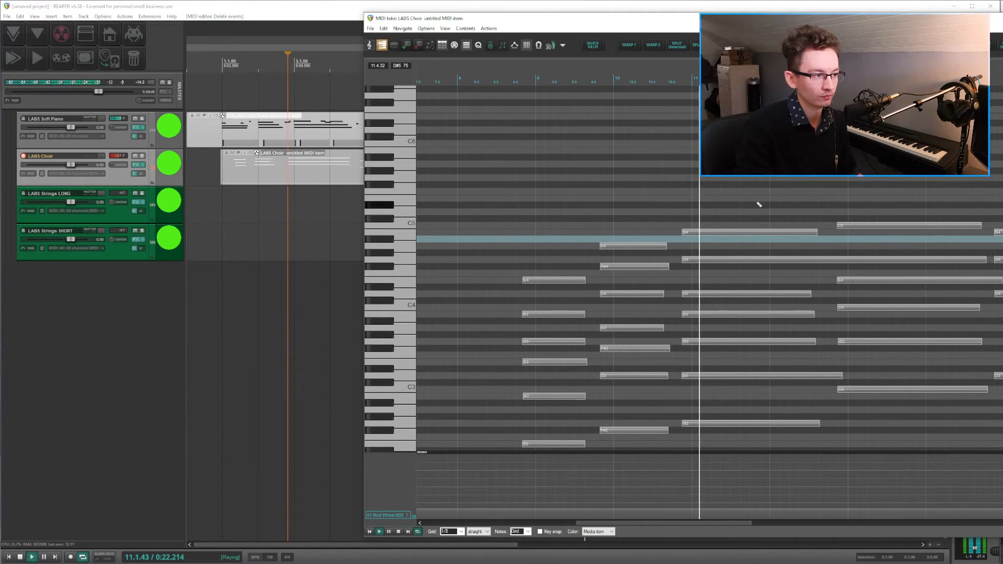
scroll(759, 206, down, 2)
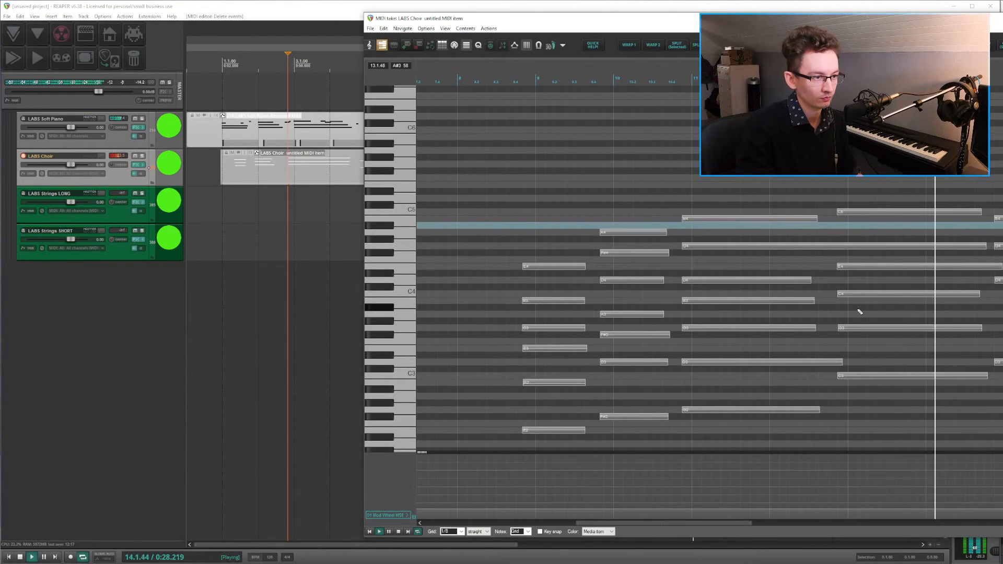
key(ctrl+space)
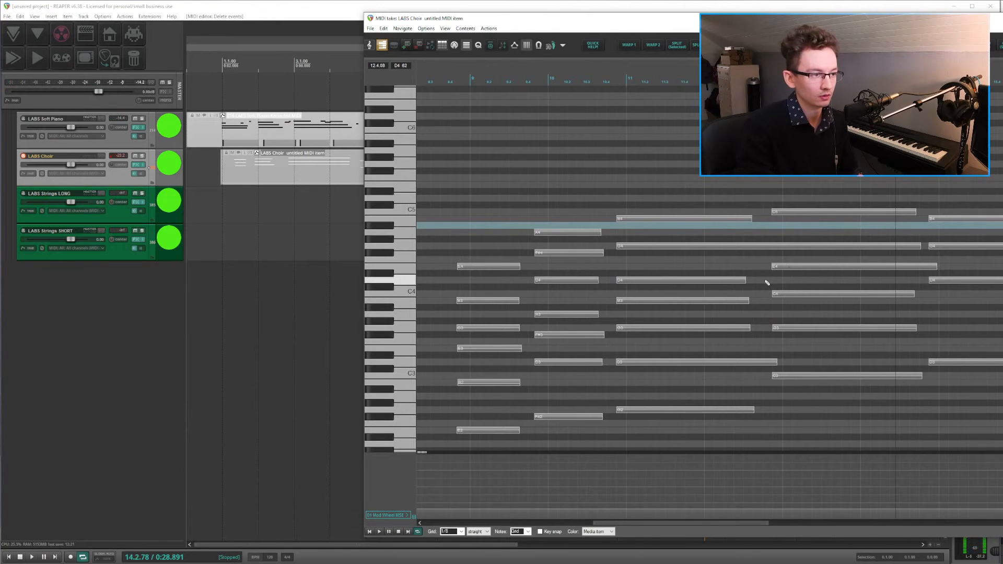
Delete the G3 from the choir chord at bar 13 and shorten the G4 held from bar 11 to end just before that chord
key(ctrl+z)
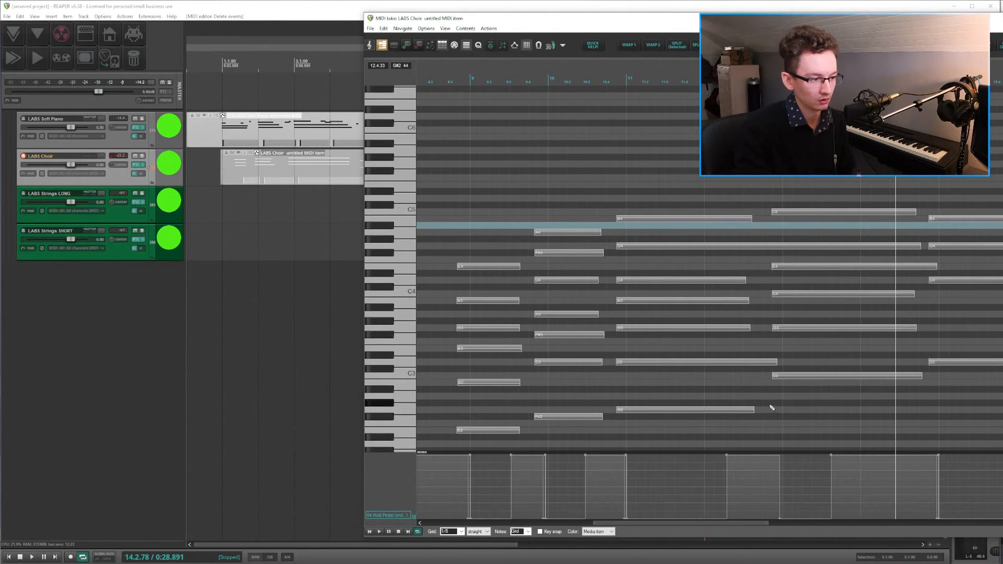
scroll(772, 408, up, 3)
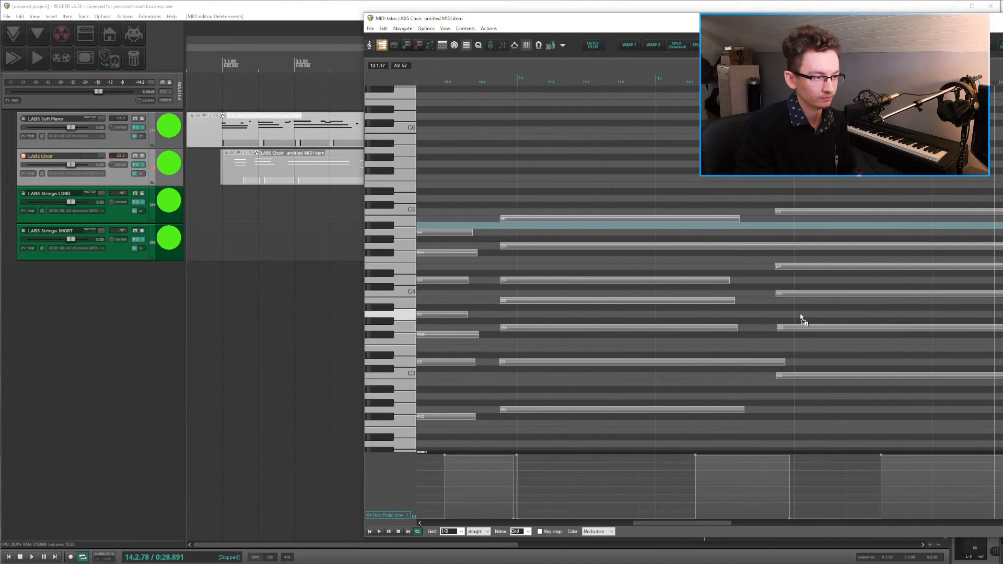
drag(802, 319, 815, 358)
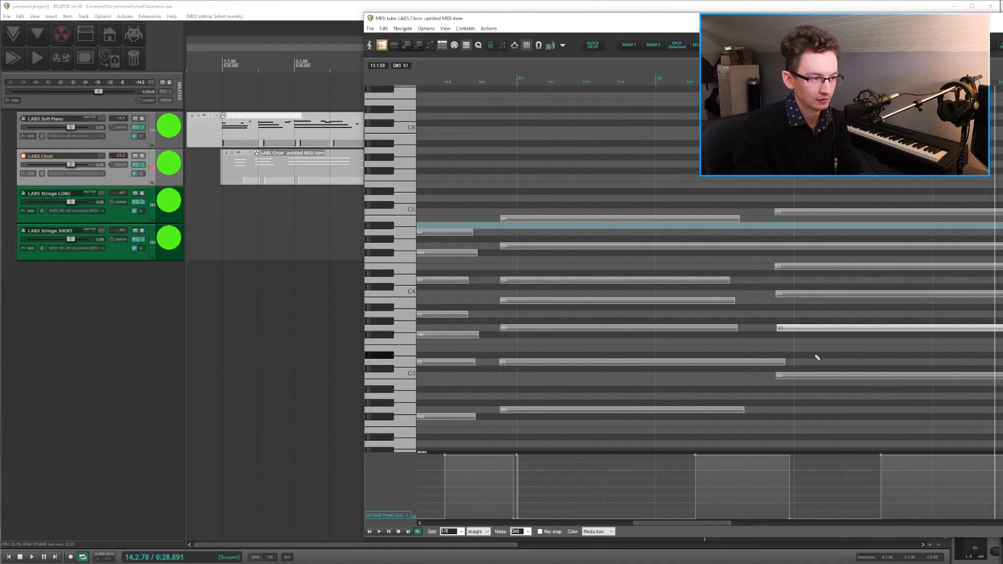
key(Delete)
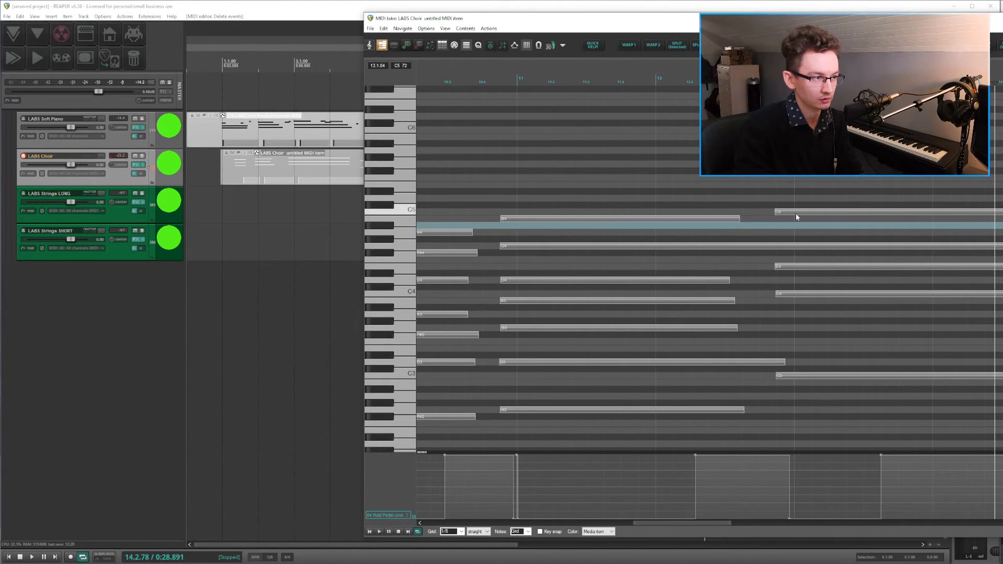
drag(1002, 245, 763, 250)
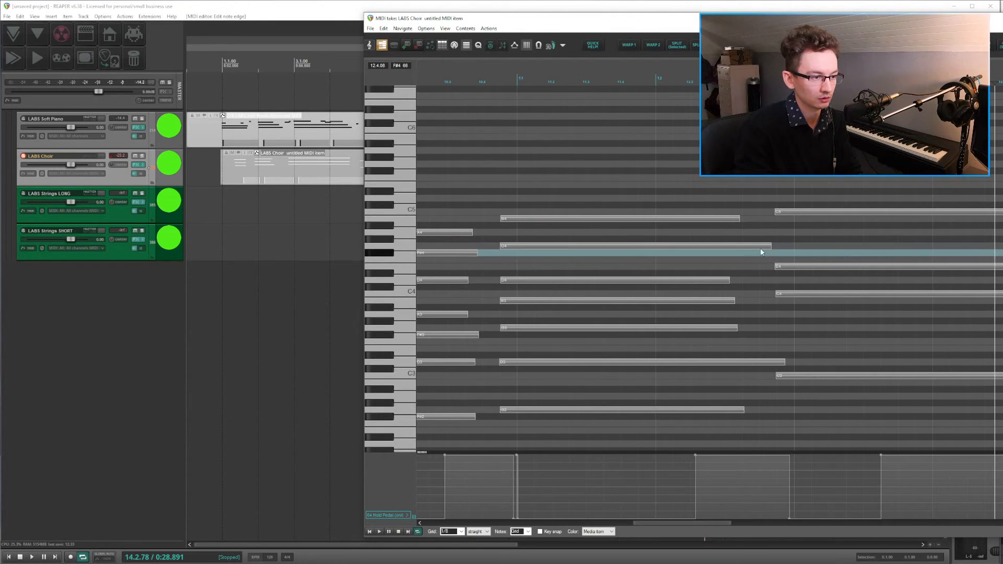
Listen to the choir and piano from the middle of bar 10 into bar 18, following the Mod Wheel data
click(445, 78)
key(space)
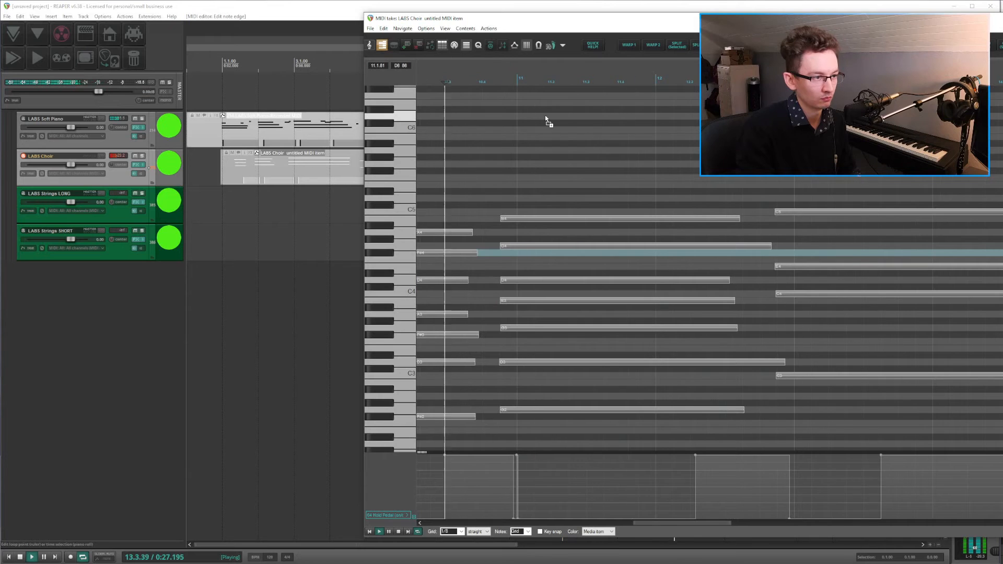
scroll(545, 115, down, 3)
drag(615, 156, 568, 160)
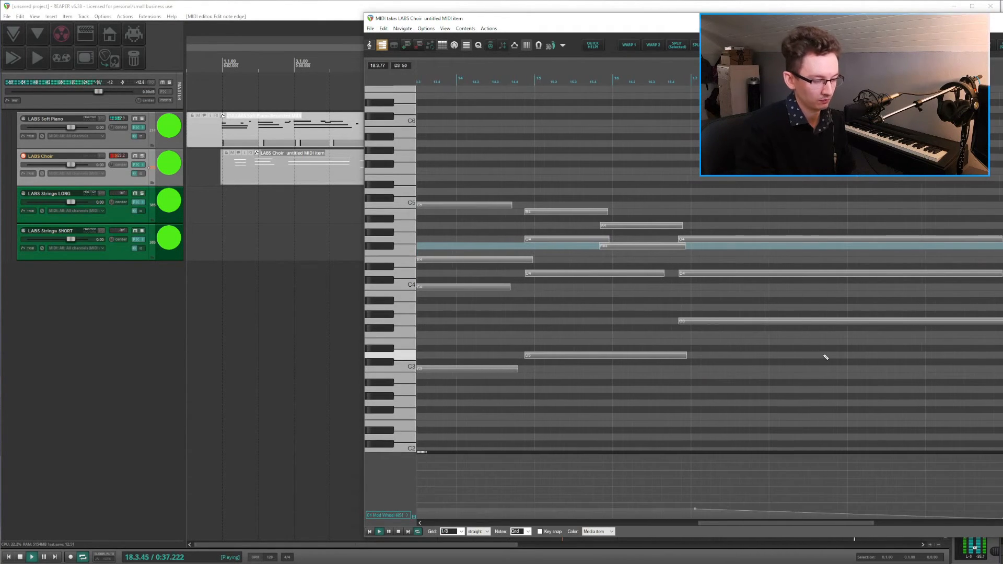
Add a Mod Wheel point of about 4 late in bar 18 and replay from the second half of bar 16
mouse_move(826, 356)
mouse_down()
mouse_move(562, 350)
mouse_move(599, 348)
mouse_up()
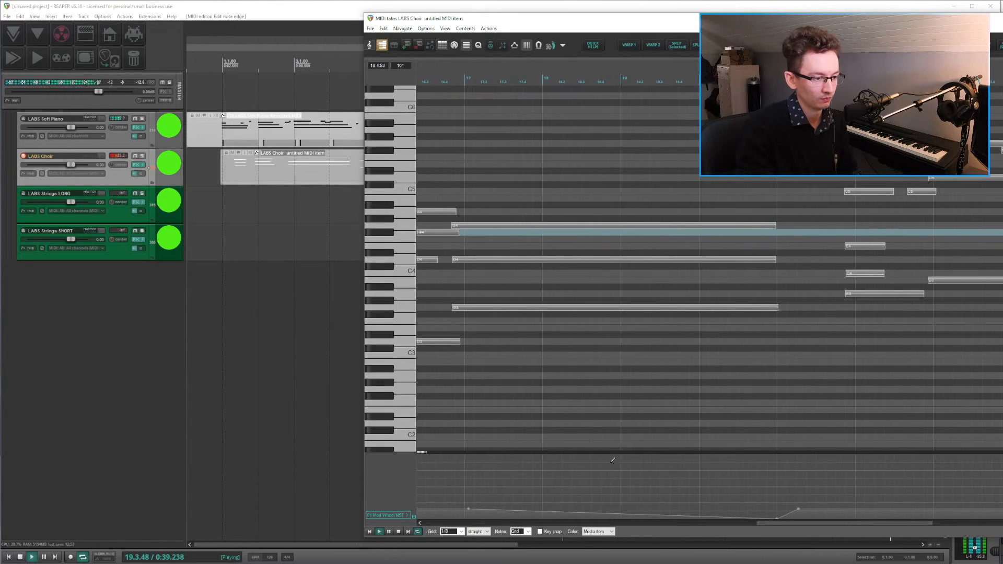
click(610, 516)
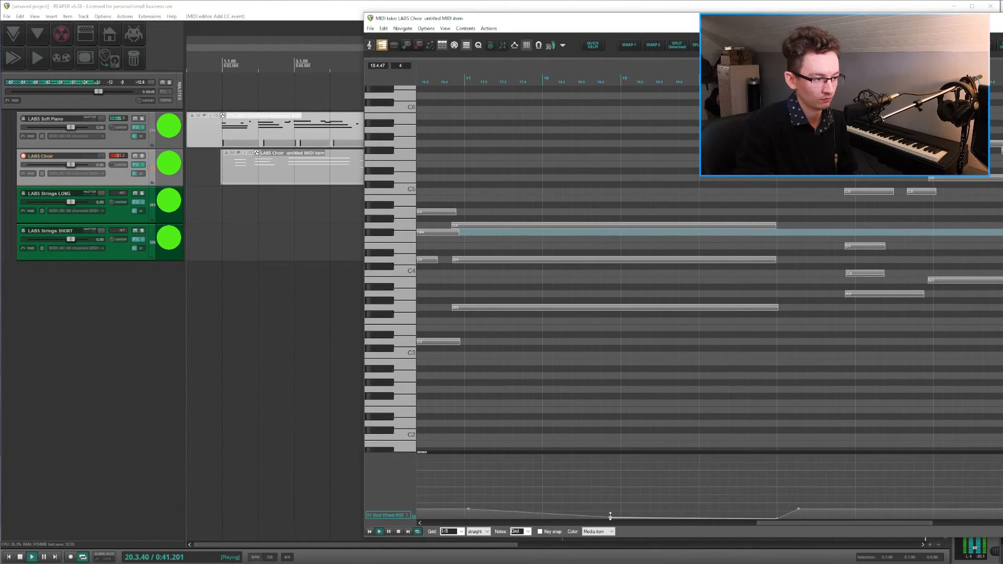
click(439, 82)
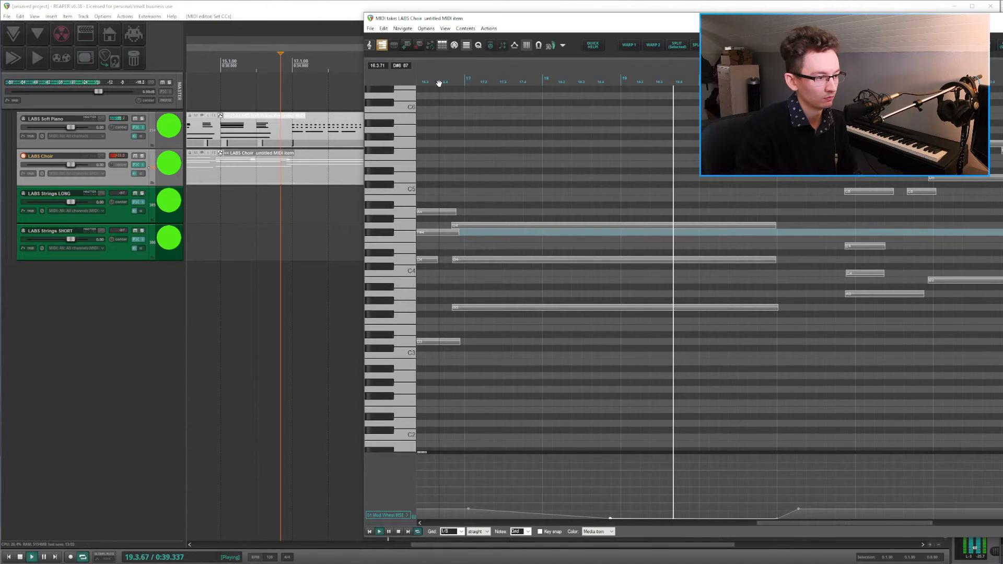
key(ctrl+space)
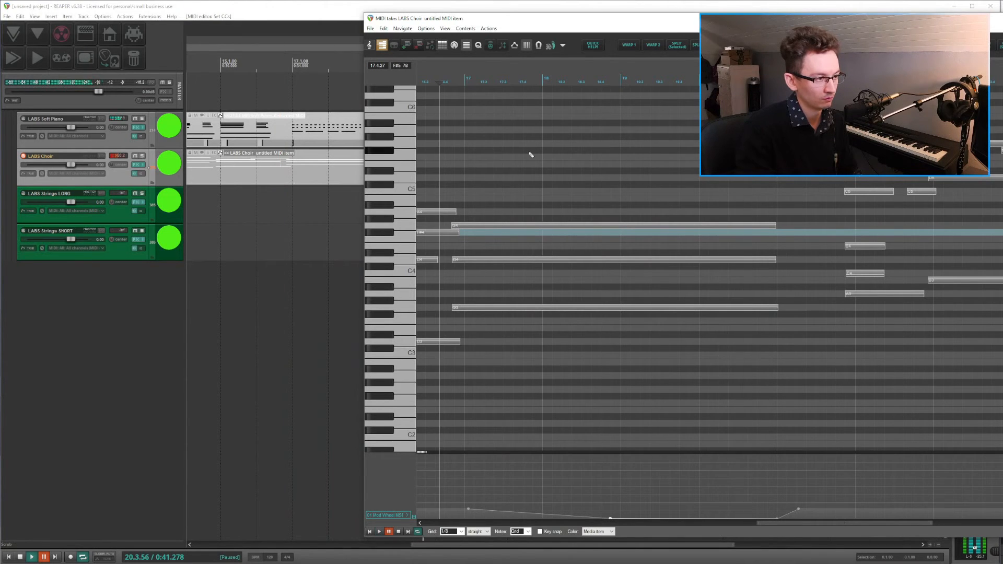
Show the choir's Expression lane across the part and check the controls of the LABS Choir plug-in
key(ctrl+z)
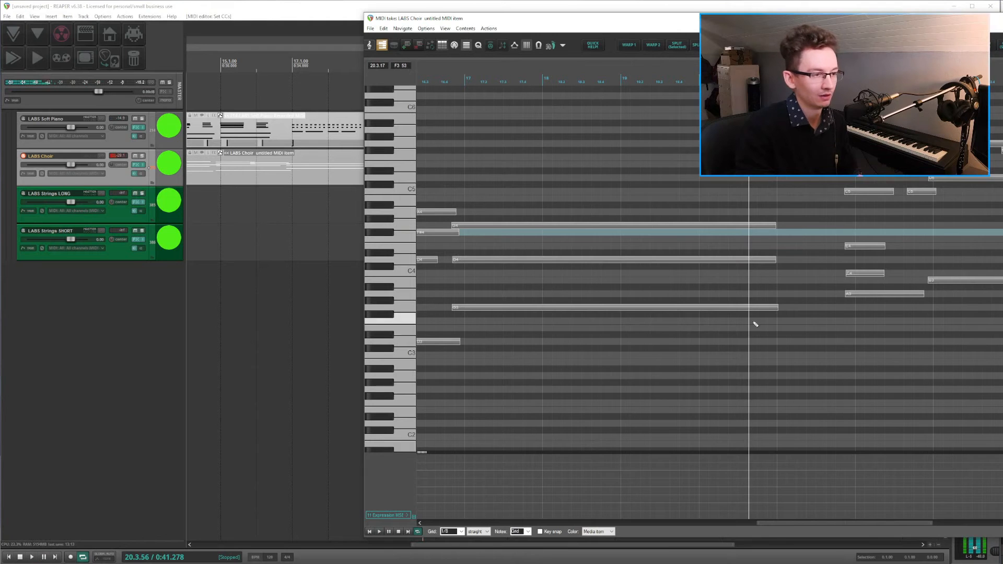
drag(613, 345, 785, 351)
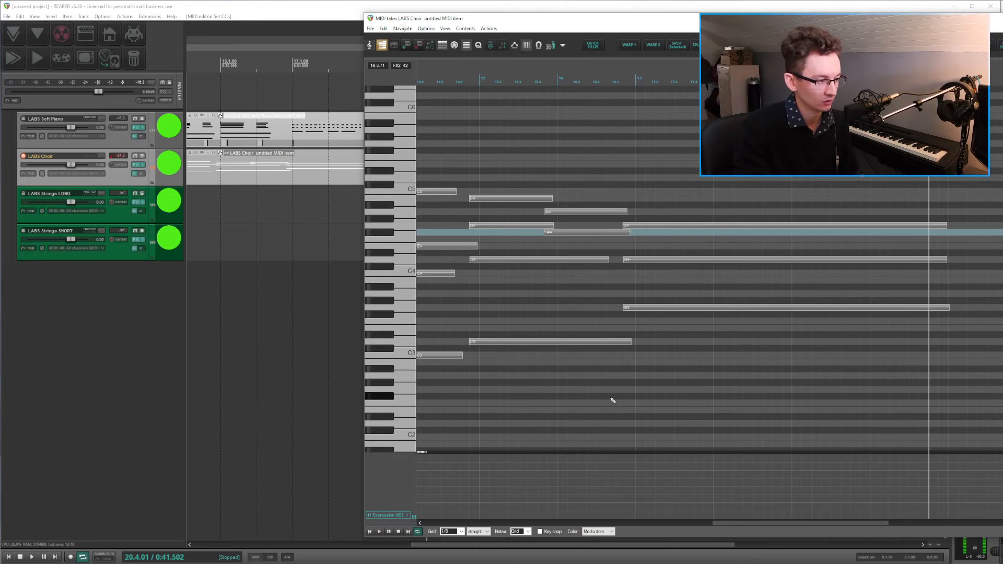
scroll(532, 446, left, 5)
scroll(532, 442, down, 6)
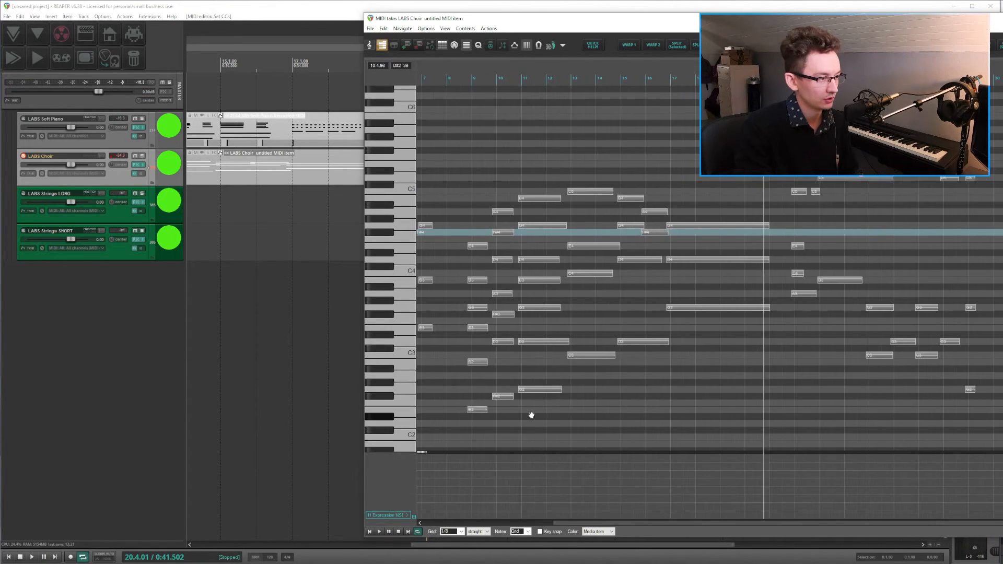
click(121, 179)
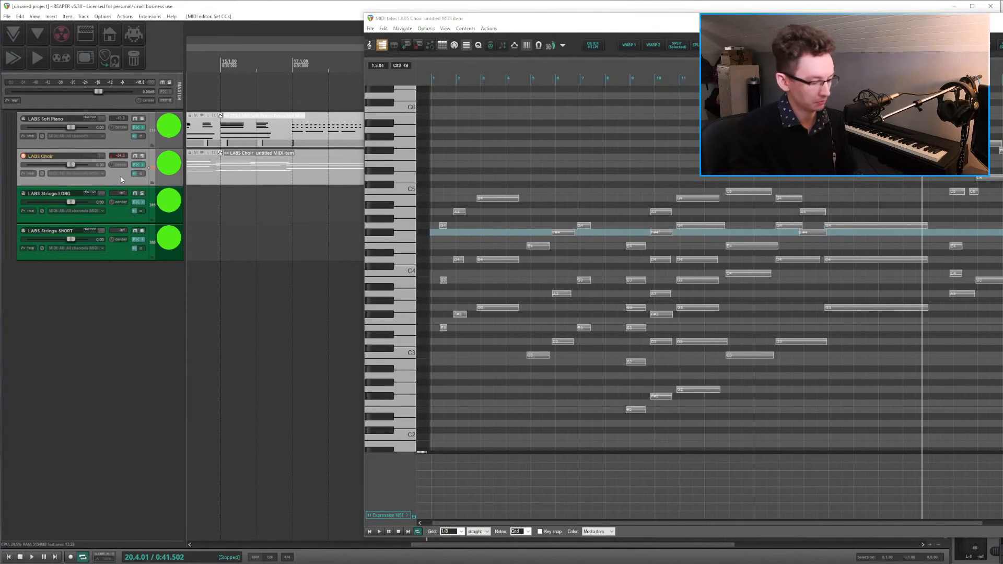
key(f)
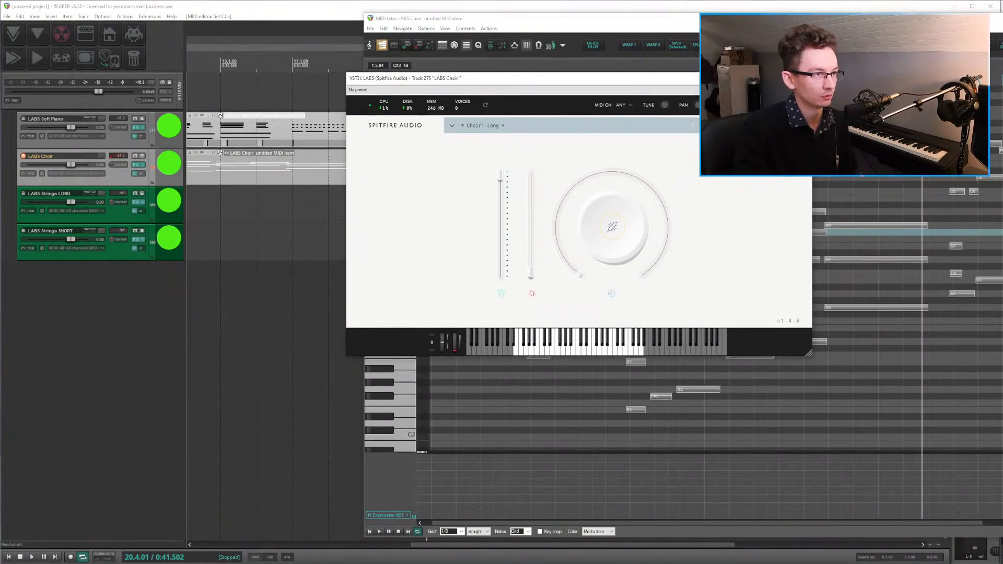
key(f)
Draw the choir's Expression at full from the item start, fading from bar 17 to about a quarter at bar 20 and back to full at bar 21
key(Home)
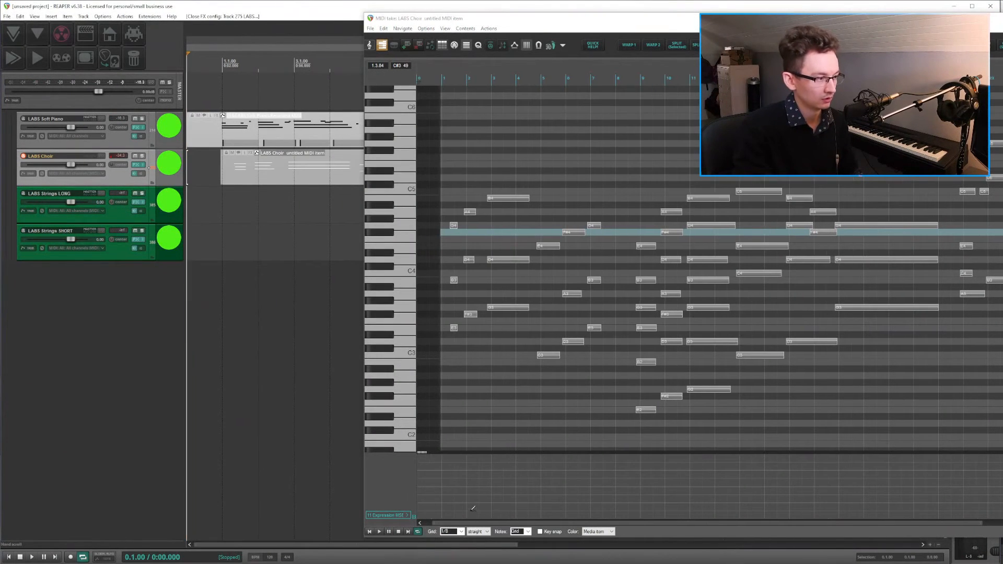
drag(446, 453, 448, 452)
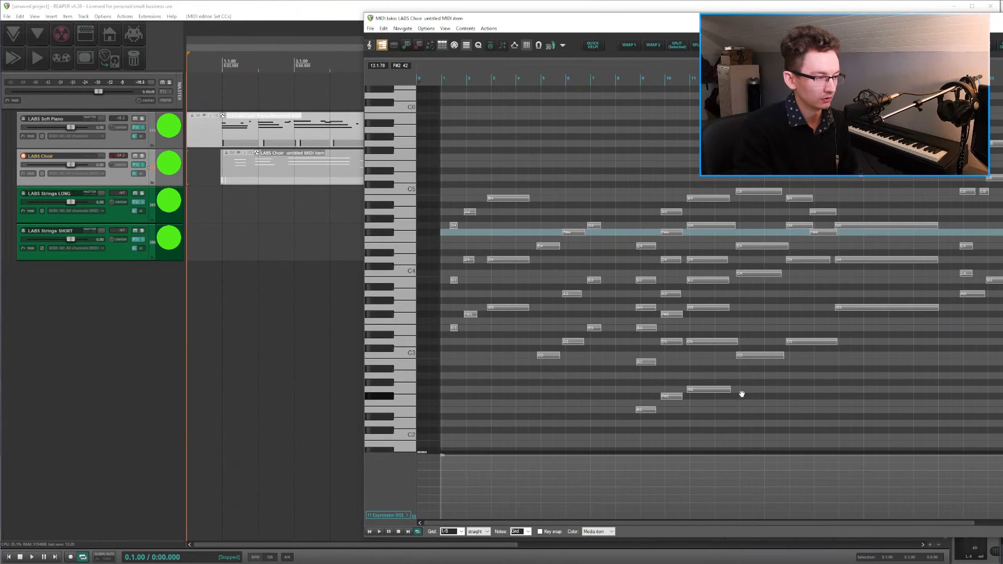
drag(741, 394, 665, 372)
click(582, 455)
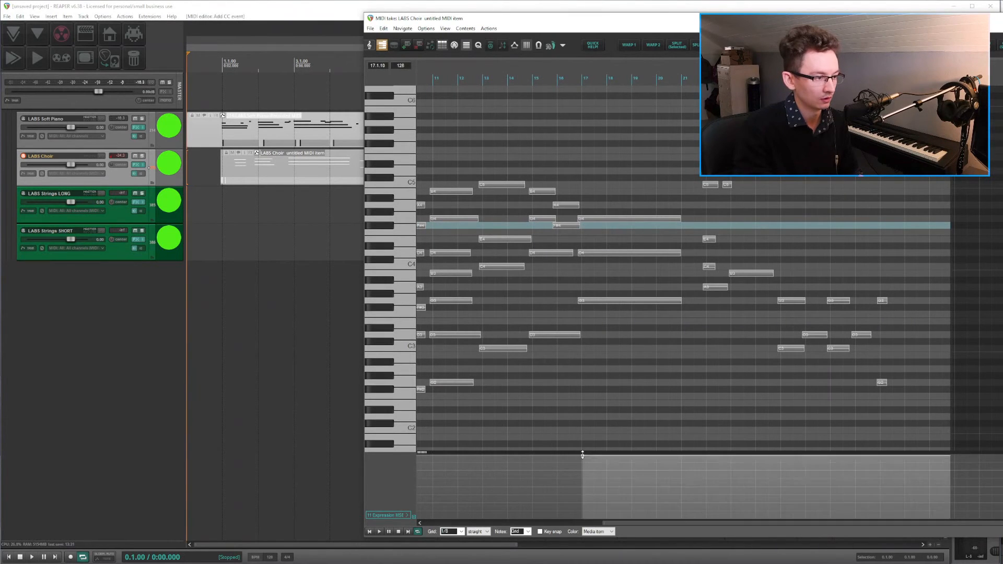
click(677, 455)
drag(674, 458, 659, 503)
Shorten the three sustained choir notes starting at bar 17 to end around bar 20, and replay from bar 16
scroll(618, 374, up, 3)
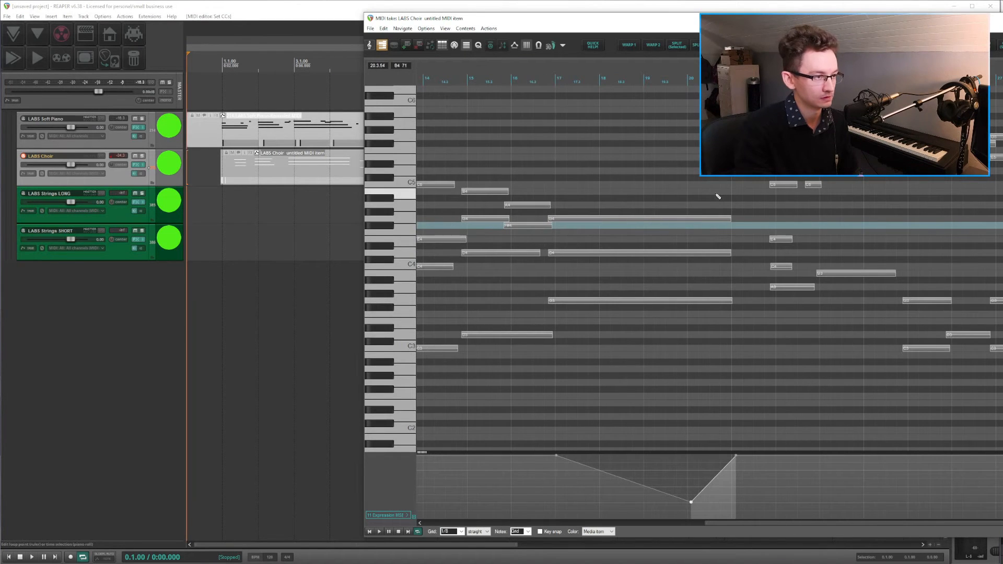
drag(719, 197, 694, 305)
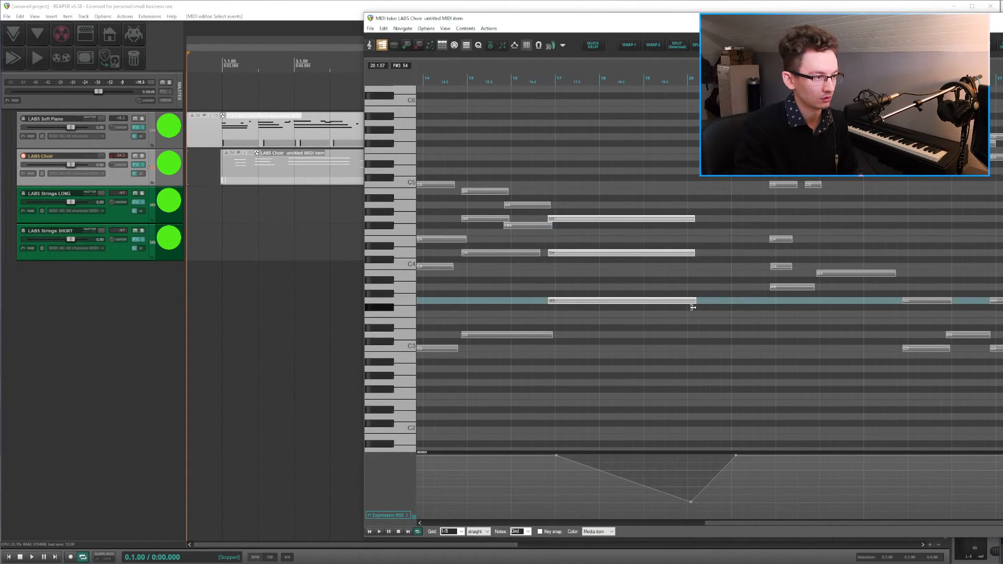
click(509, 80)
key(space)
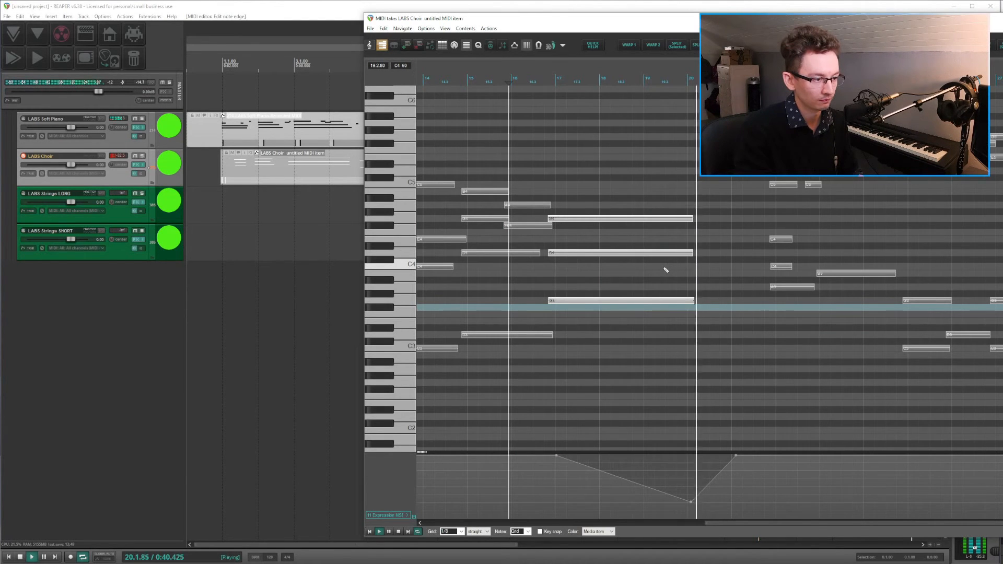
Stop playback, show the choir's Hold Pedal lane, and release the pedal earlier with a value of 0 at 19.4.70
key(space)
key(3)
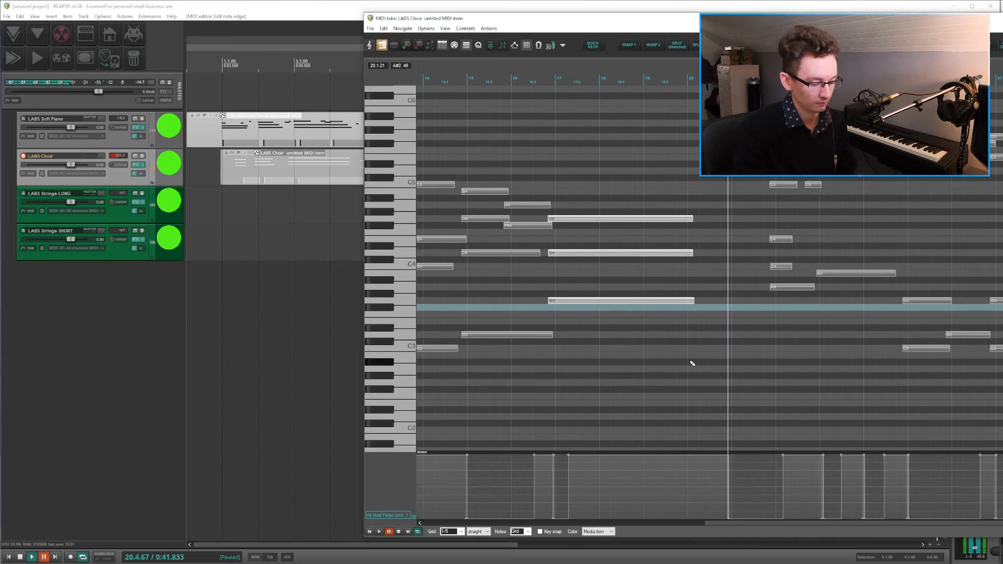
key(space)
key(space)
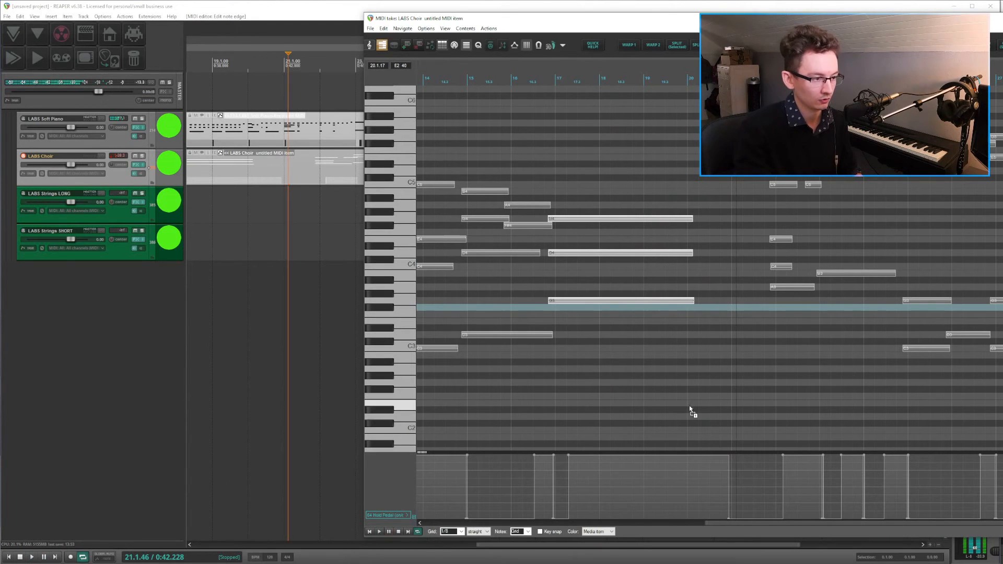
click(686, 456)
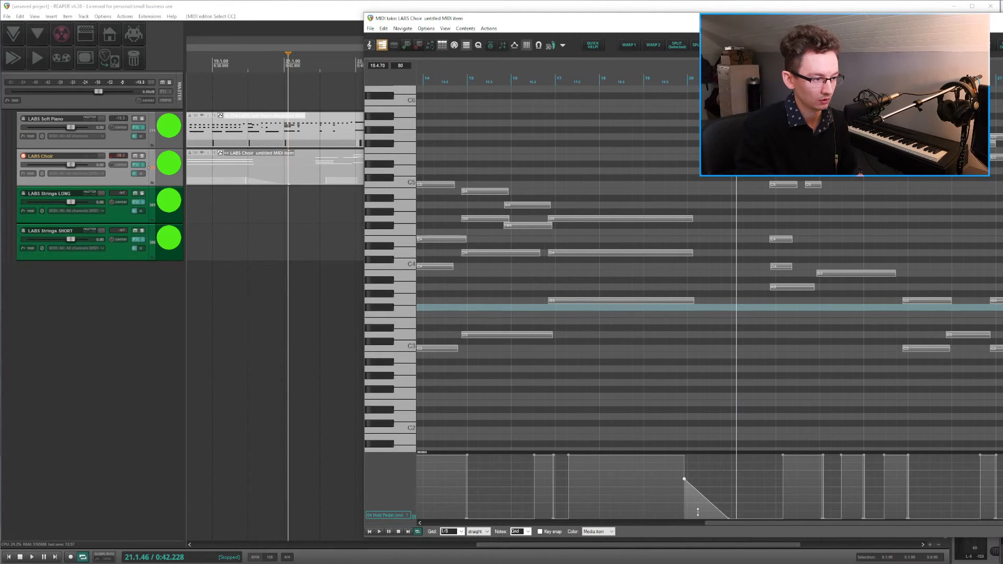
drag(698, 512, 698, 523)
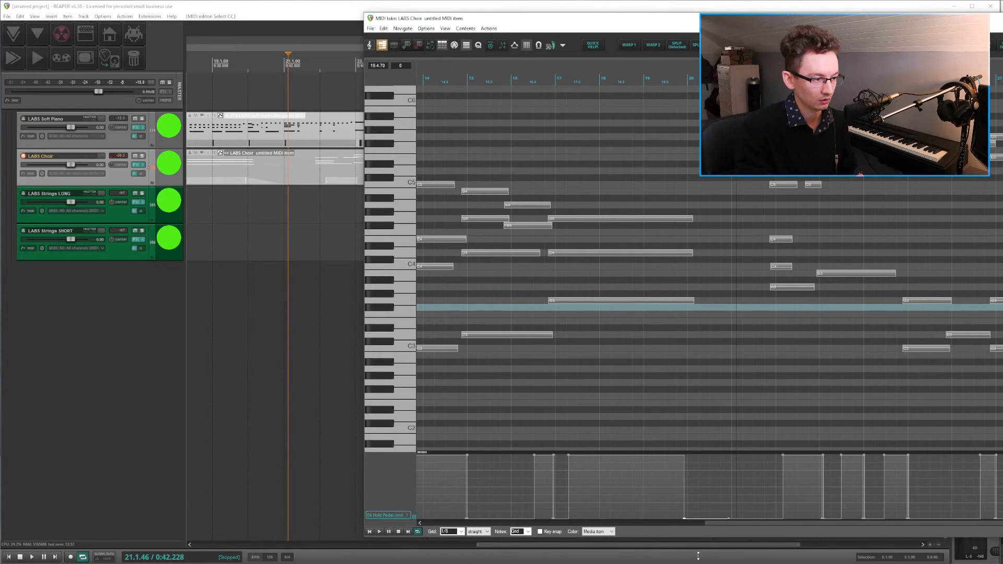
Listen to the choir and piano from just before bar 17 into bar 31, viewing the choir's Expression lane
click(551, 74)
key(space)
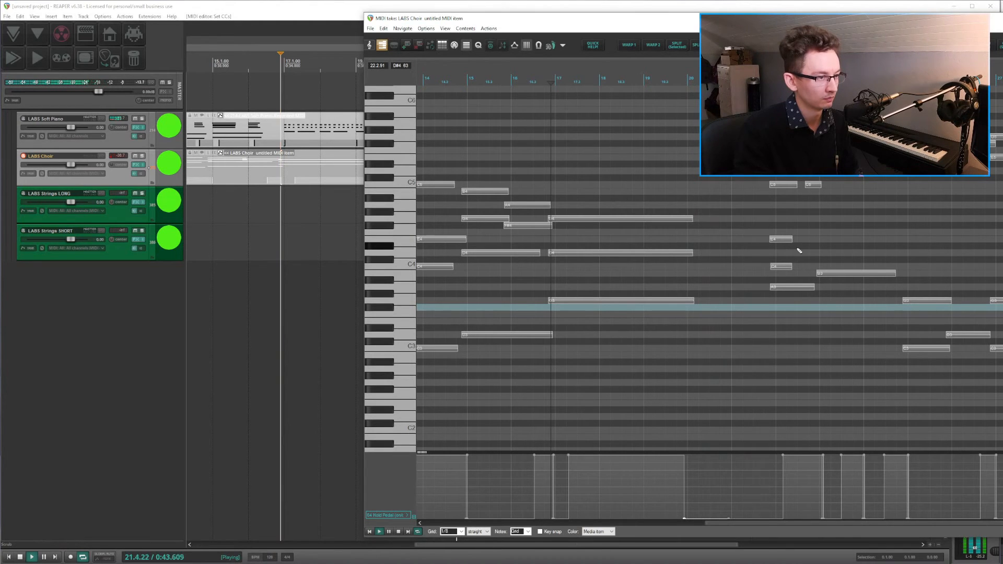
key(e)
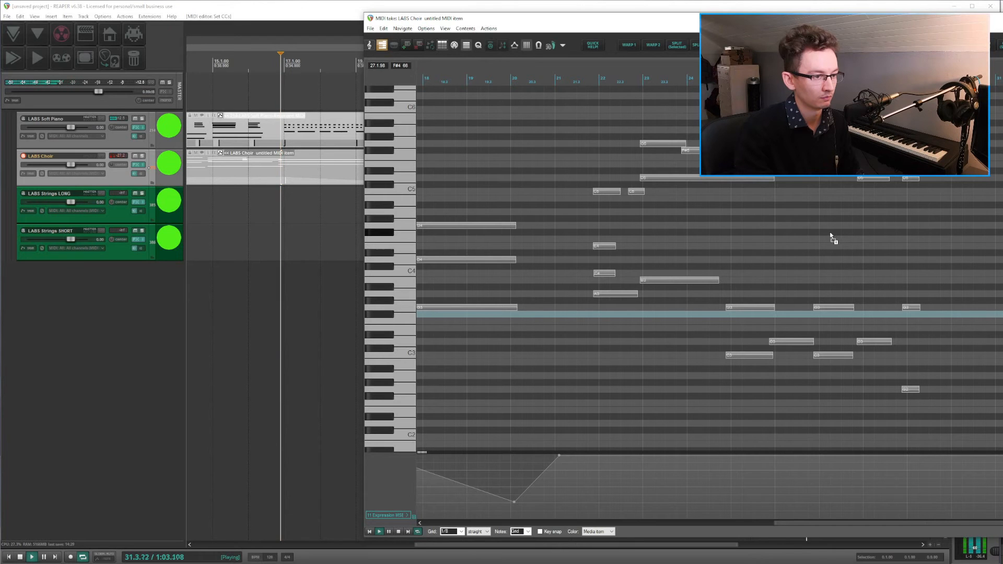
Stop playback, close the choir's MIDI editor, and select the LABS Strings LONG track with the edit cursor at the project start
key(space)
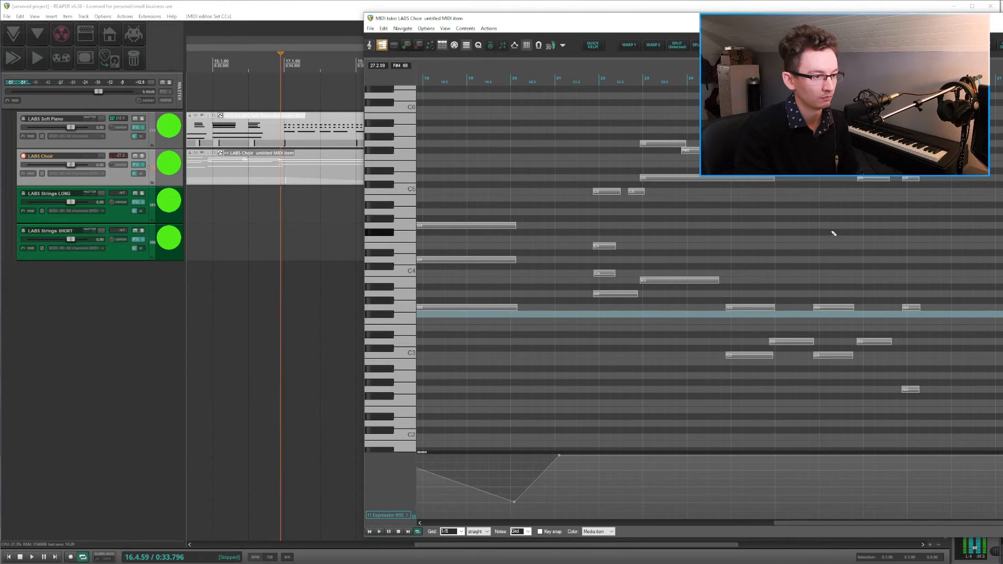
key(ctrl+s)
key(Escape)
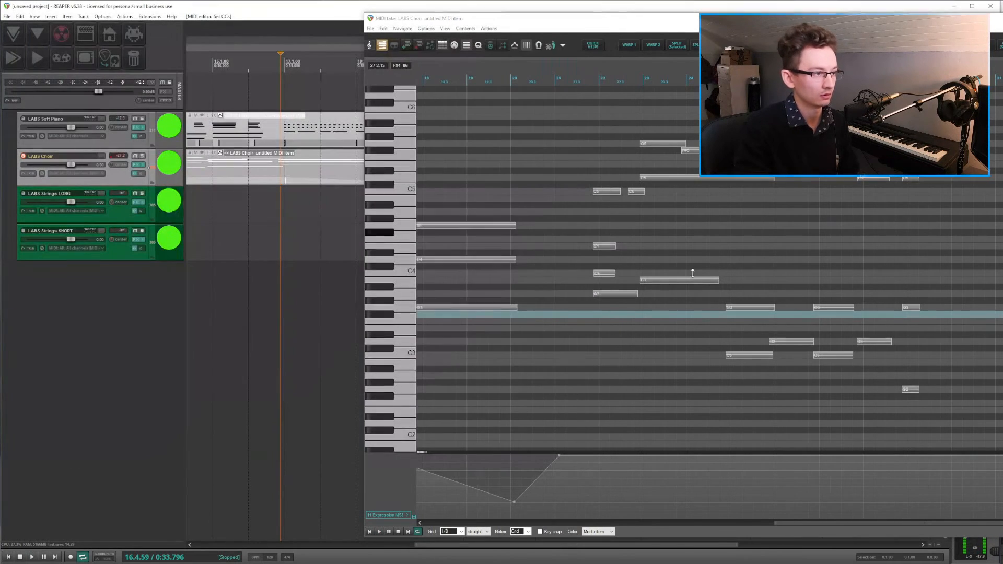
click(997, 18)
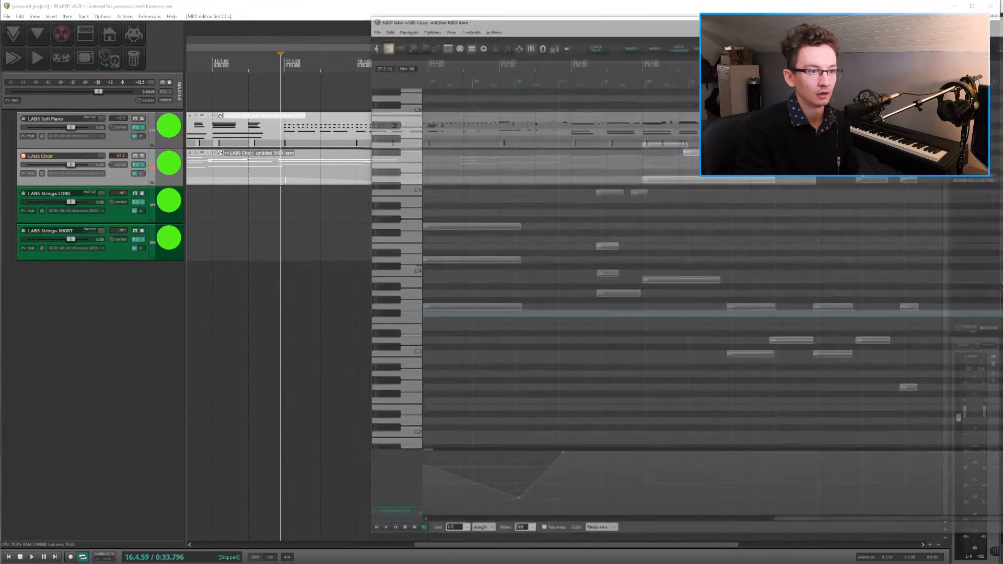
click(233, 209)
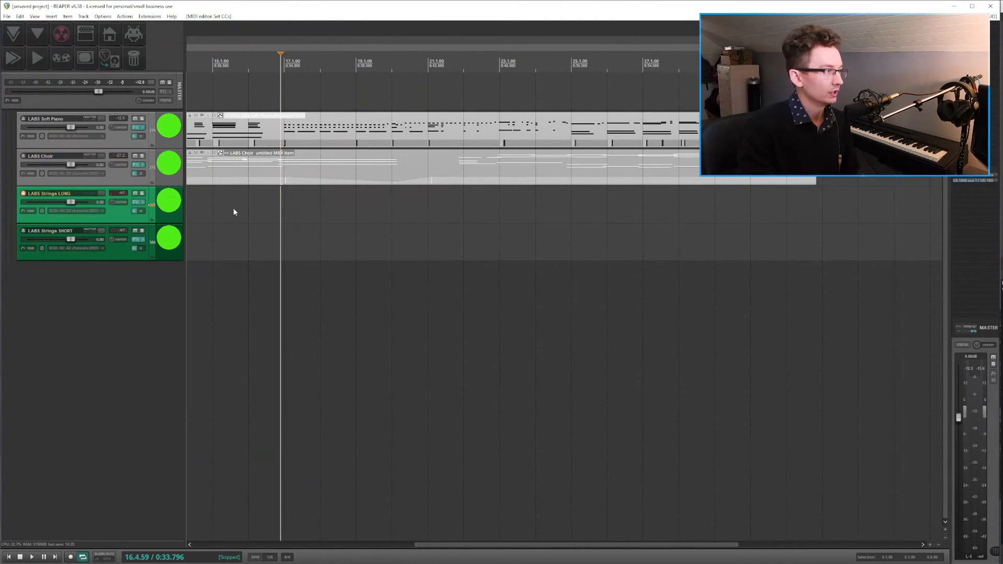
key(Home)
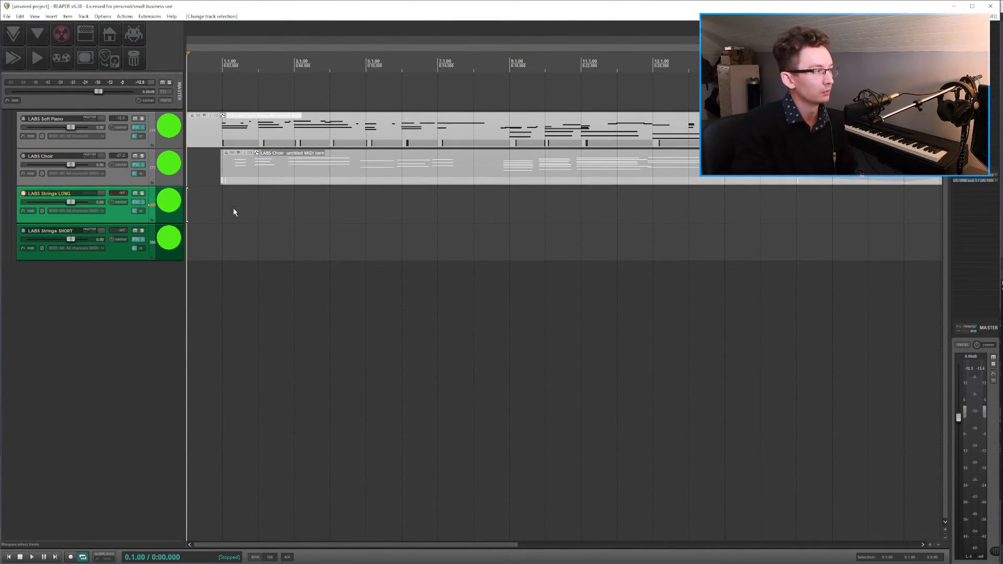
scroll(246, 218, down, 2)
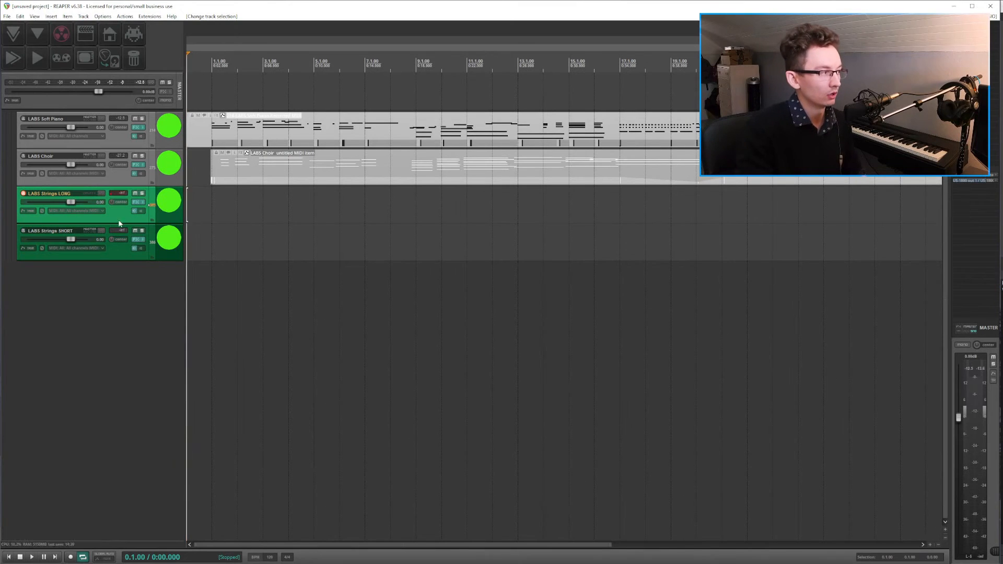
scroll(398, 211, down, 2)
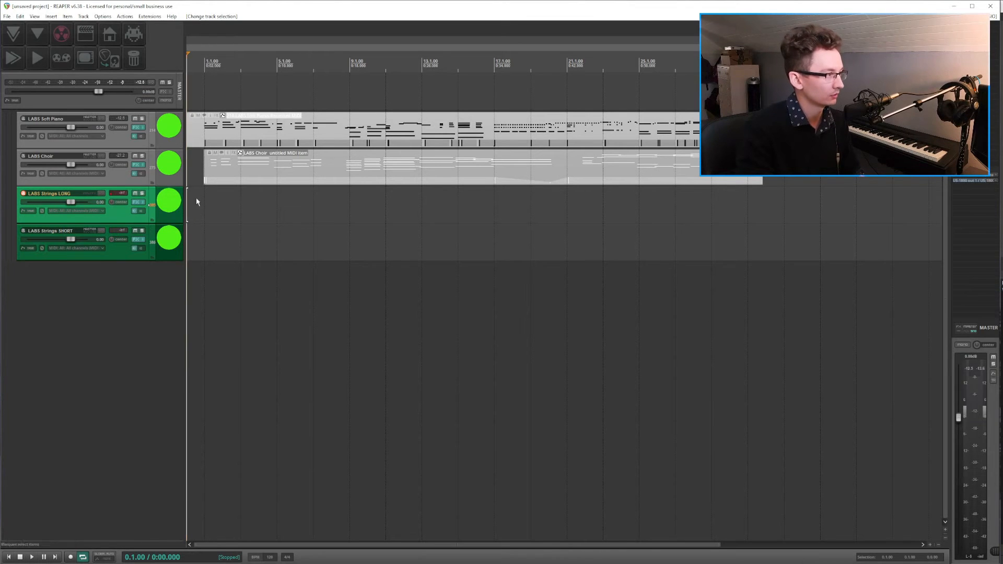
Open the Soft Piano notes as a reference and record a LABS Strings LONG part from the project start to about bar 20
click(231, 132)
double_click(230, 132)
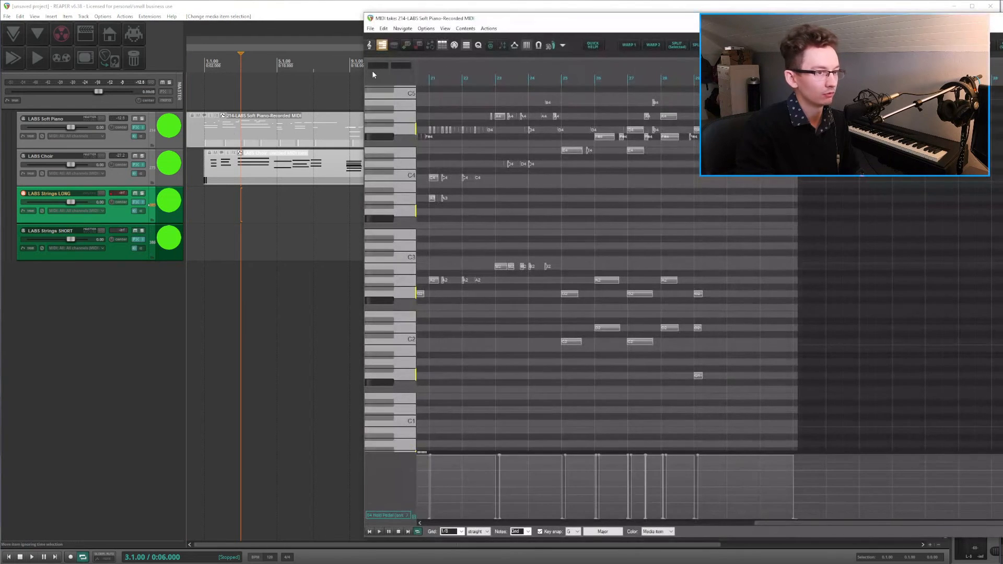
scroll(589, 171, up, 5)
key(Home)
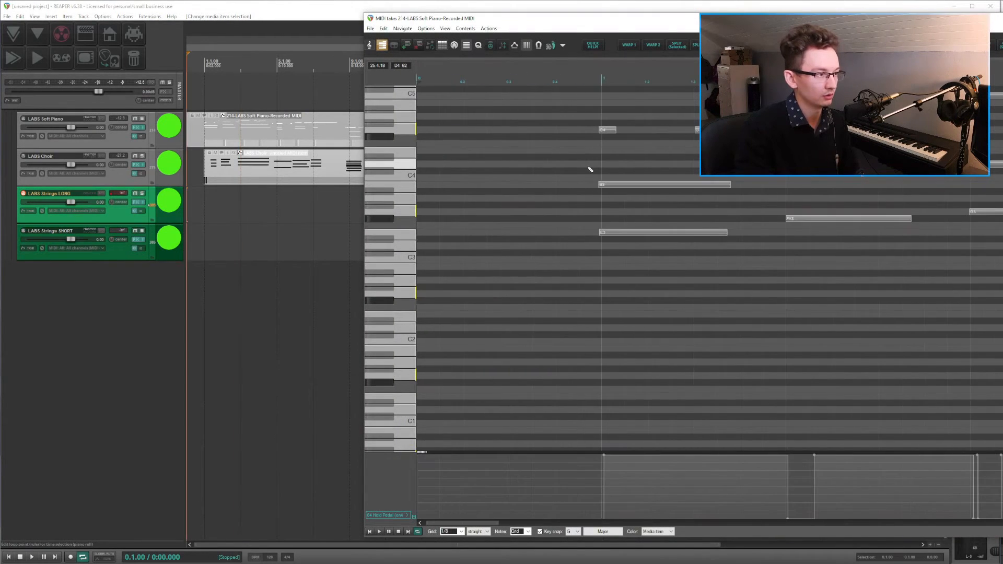
scroll(591, 172, down, 3)
scroll(609, 232, down, 6)
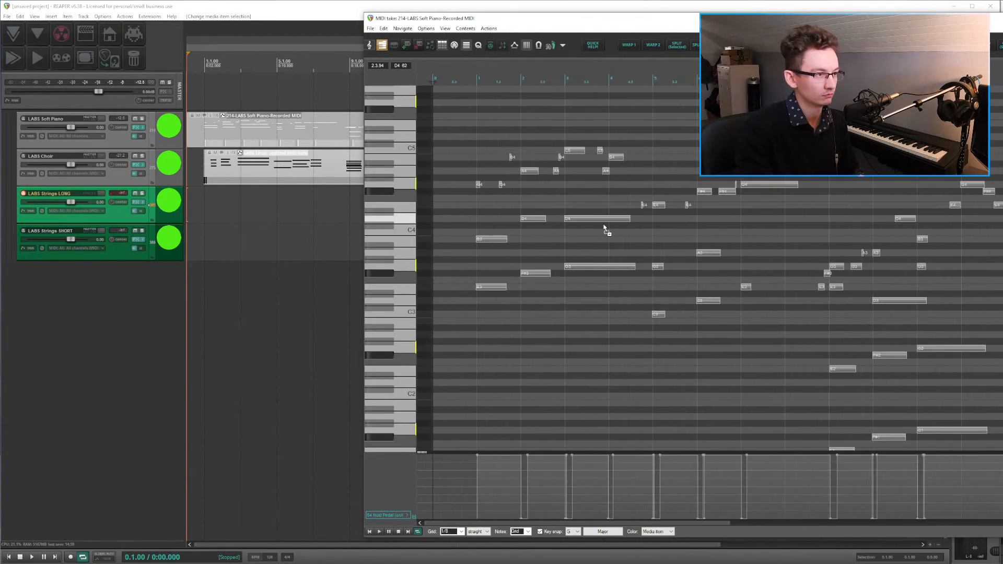
scroll(609, 232, down, 1)
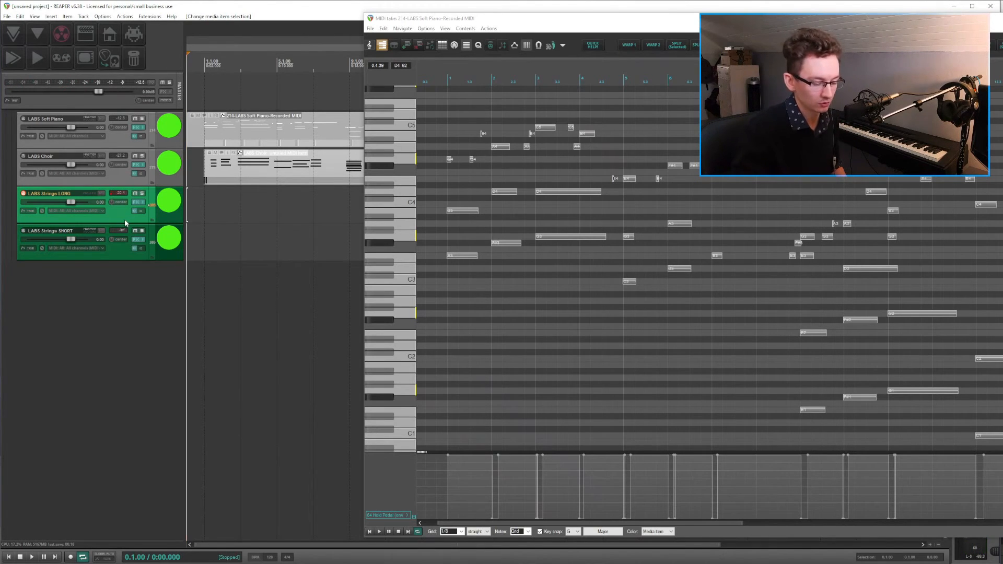
key(ctrl+r)
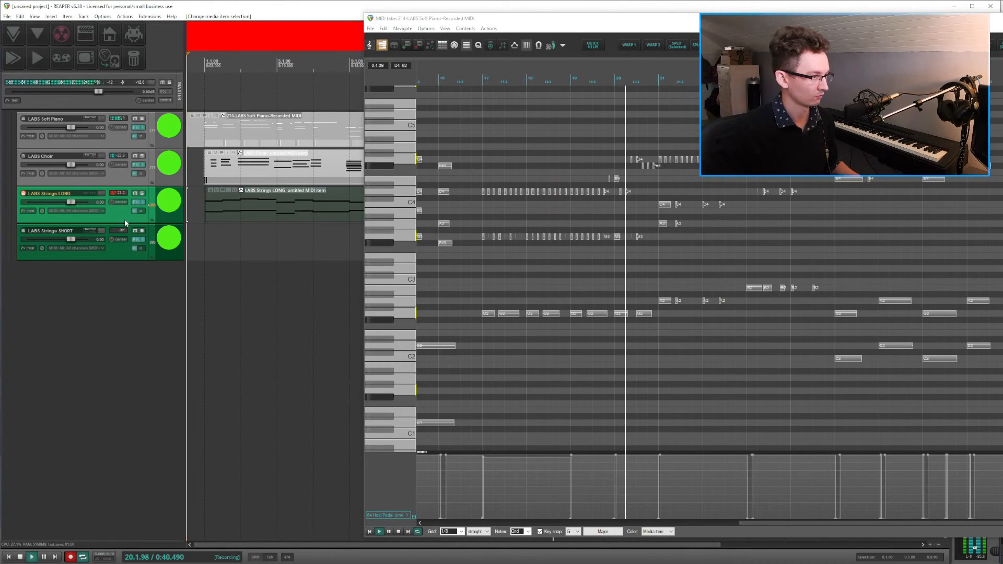
key(space)
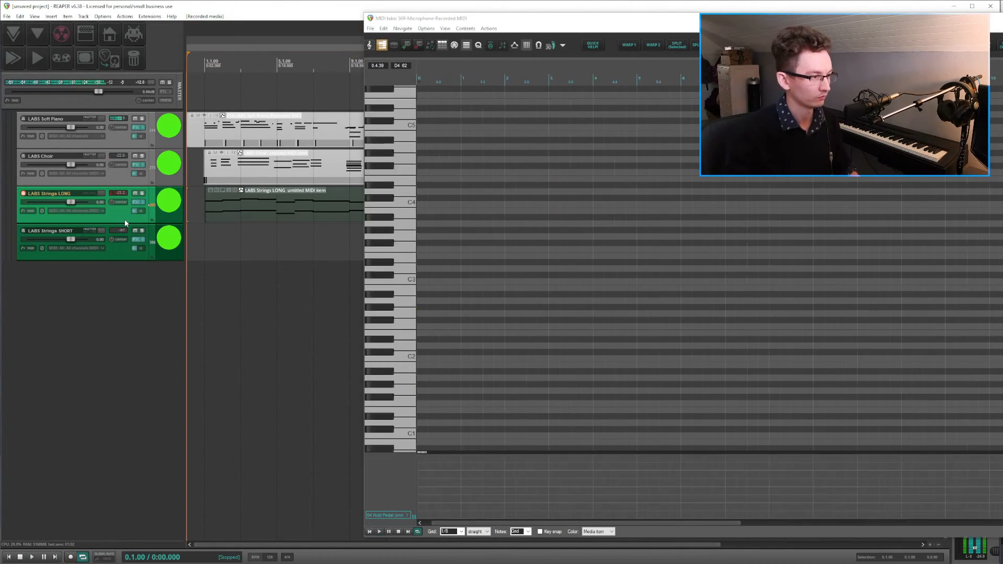
Open the LABS Strings LONG item, delete the recorded mod wheel bump around bar 8, and insert a low mod wheel value at bar 1
click(240, 215)
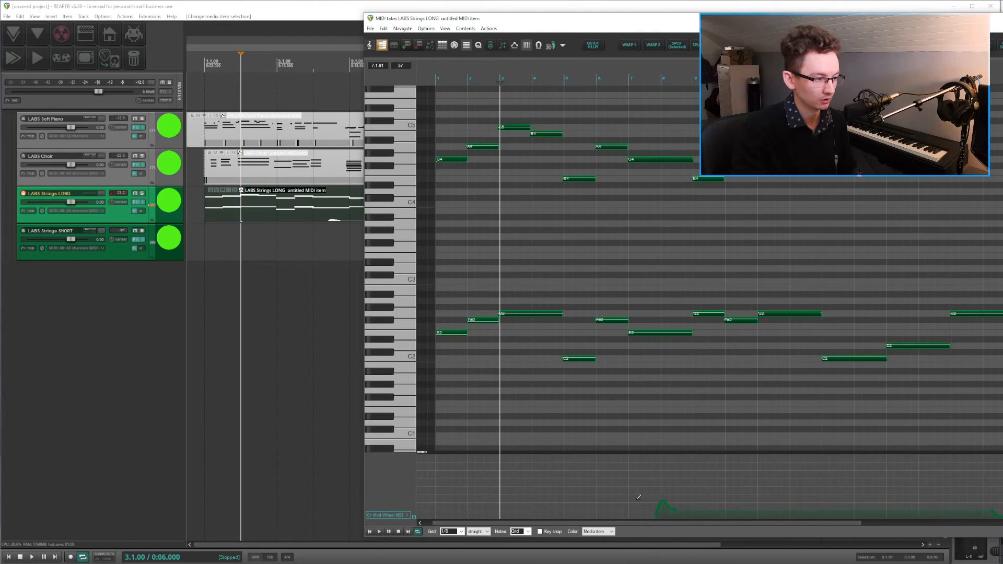
drag(671, 518, 672, 520)
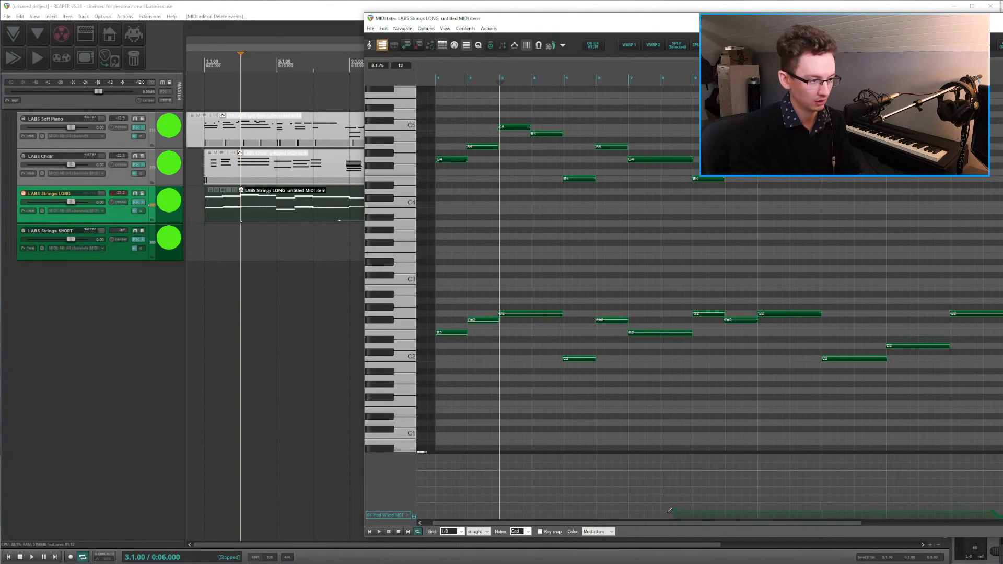
key(Delete)
click(440, 506)
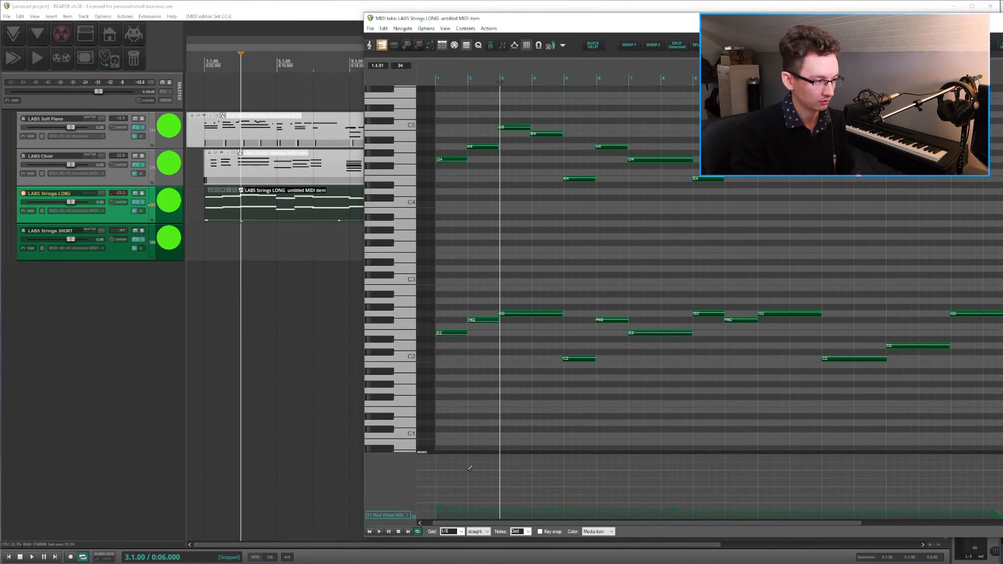
scroll(585, 442, down, 3)
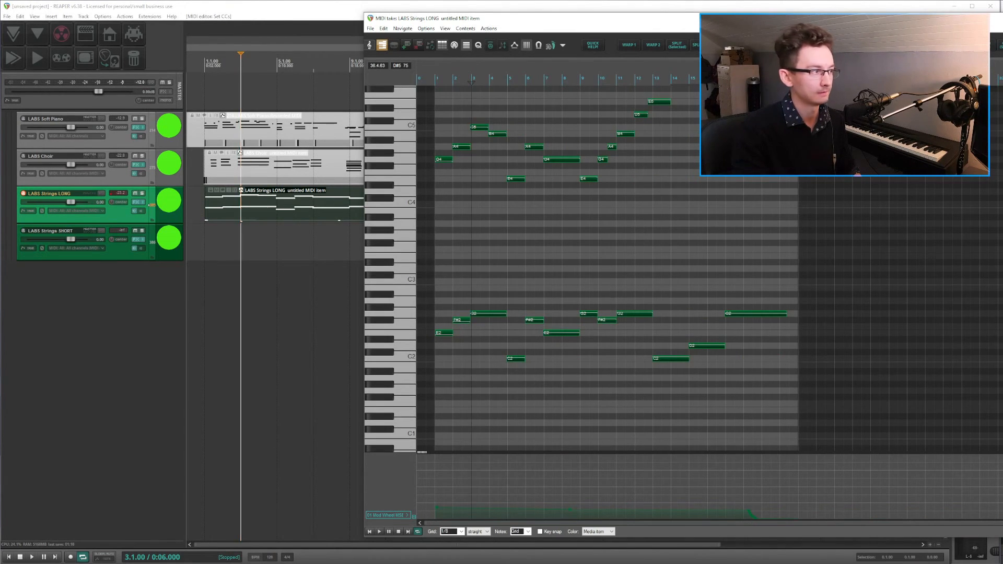
Select the LABS Strings SHORT track, record a part over bars 21 to about 30, and close the MIDI editor
click(122, 258)
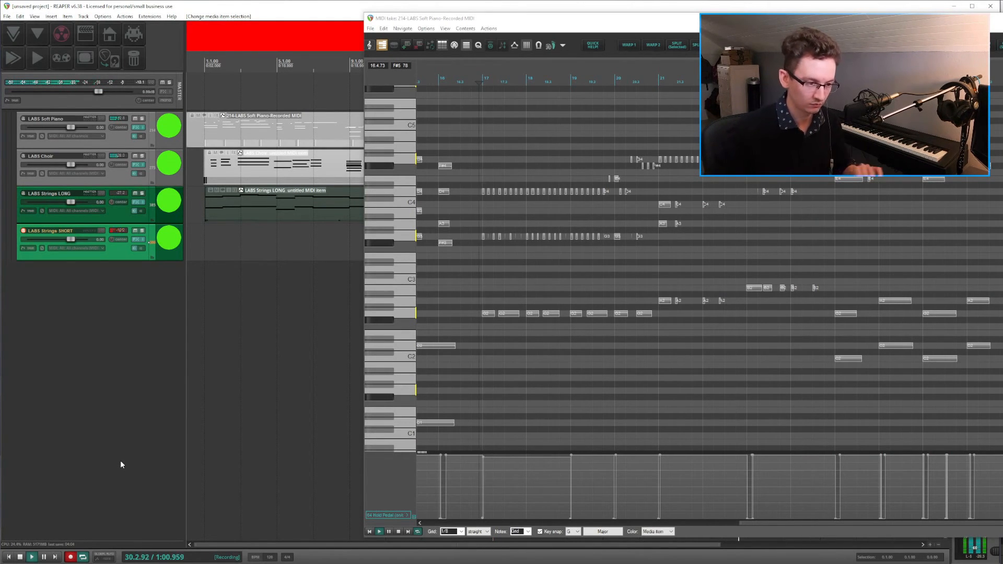
key(space)
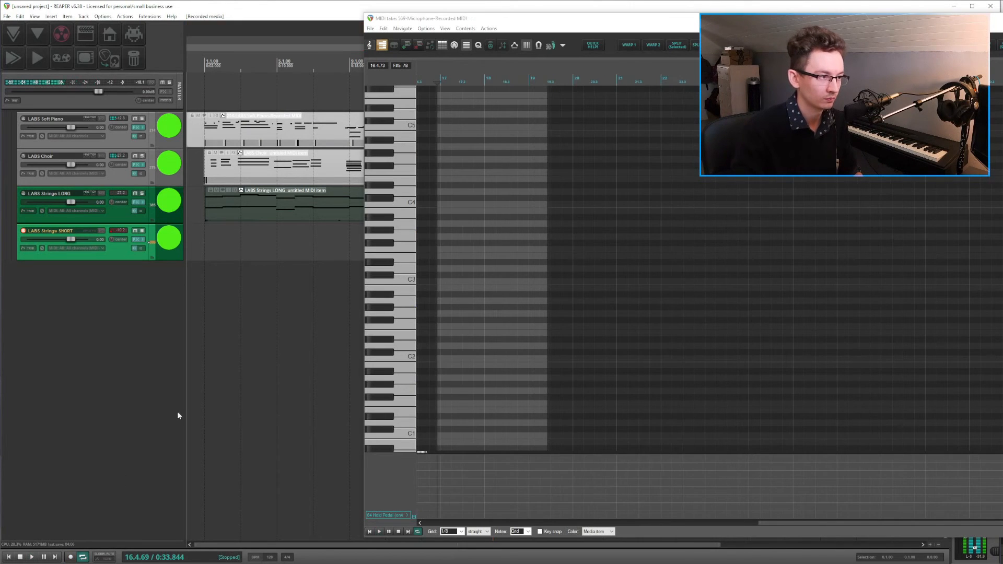
drag(479, 24, 507, 33)
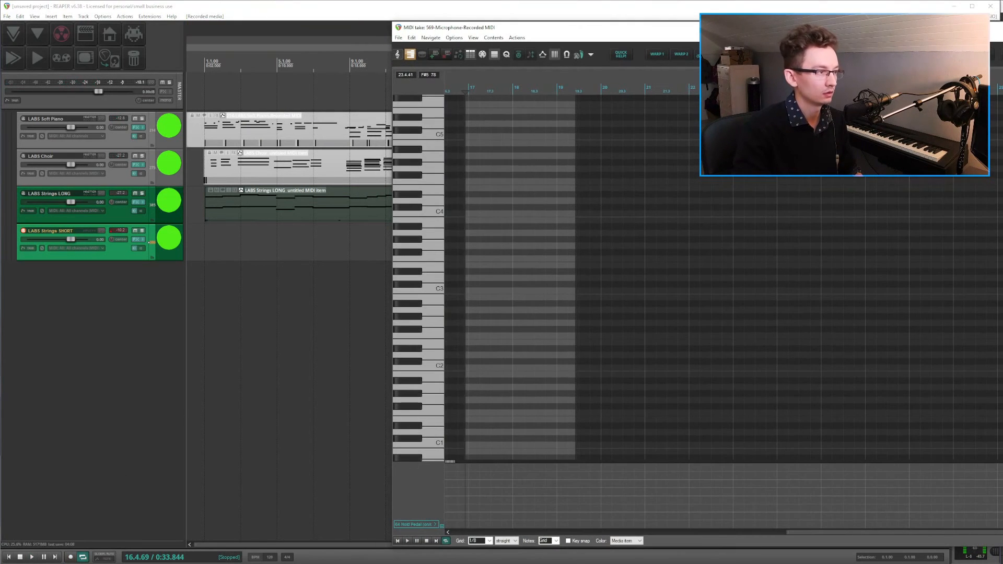
key(Escape)
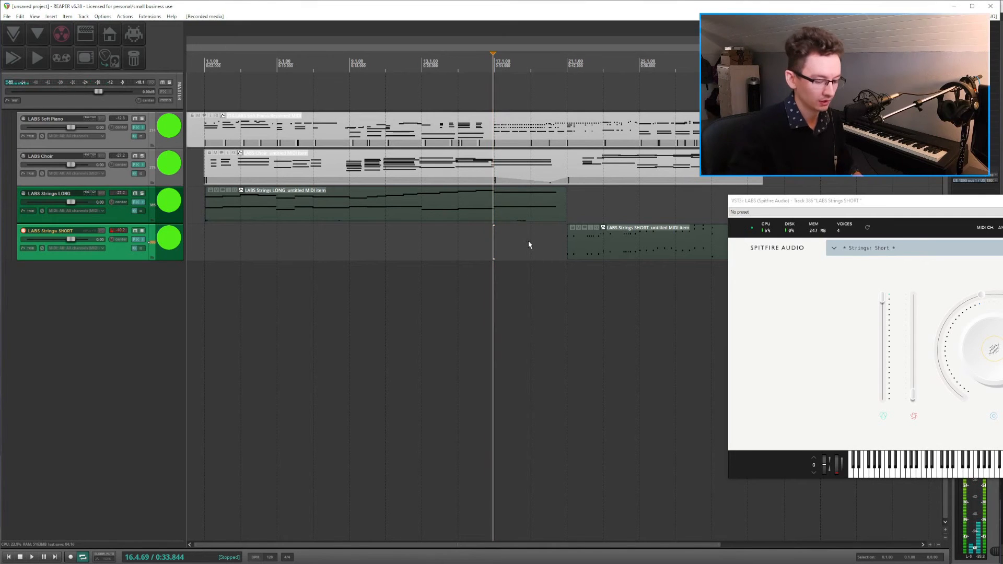
Open the piano notes as a reference and record a new LABS Strings SHORT take from bar 19 to about bar 31
click(520, 111)
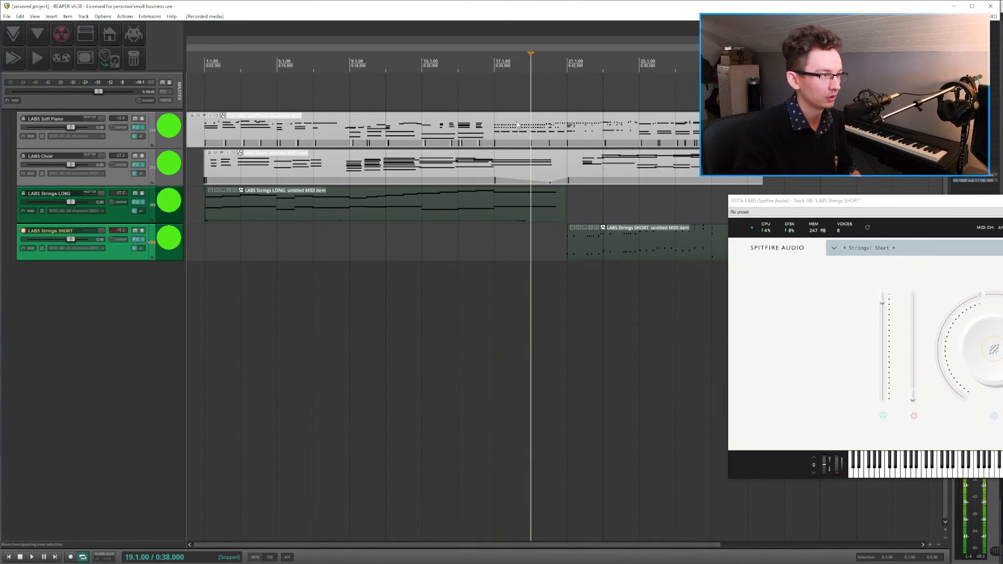
click(517, 124)
double_click(518, 124)
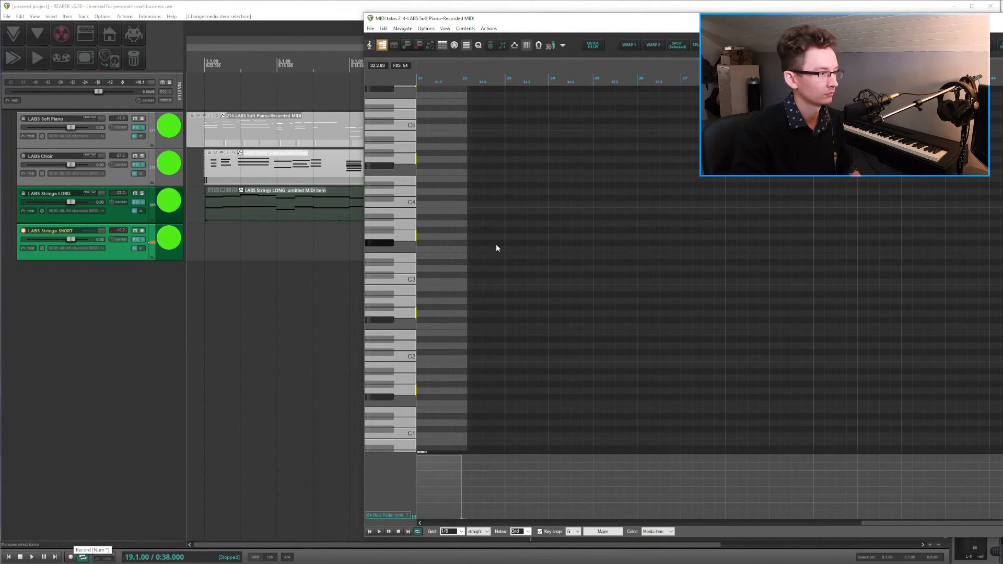
click(68, 557)
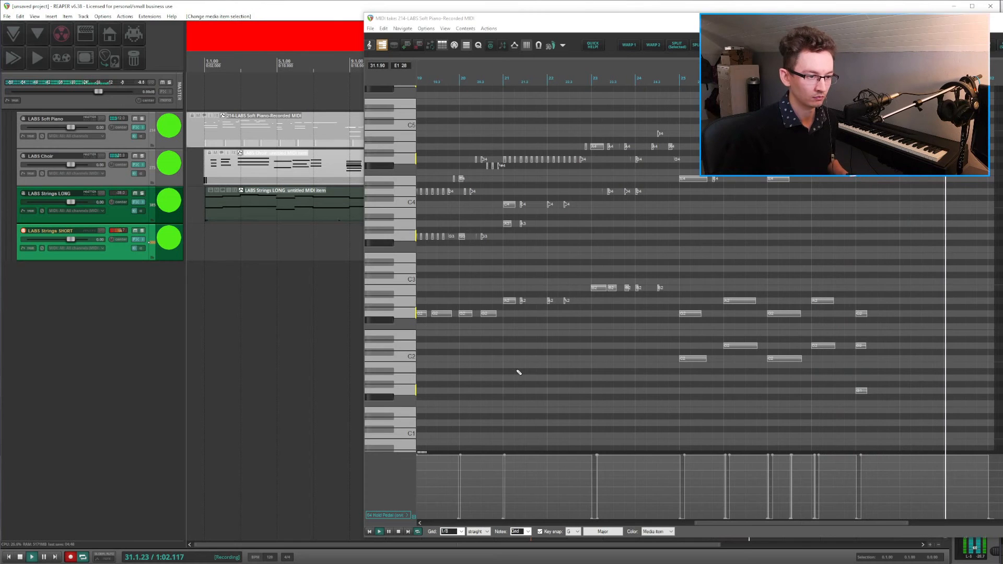
key(space)
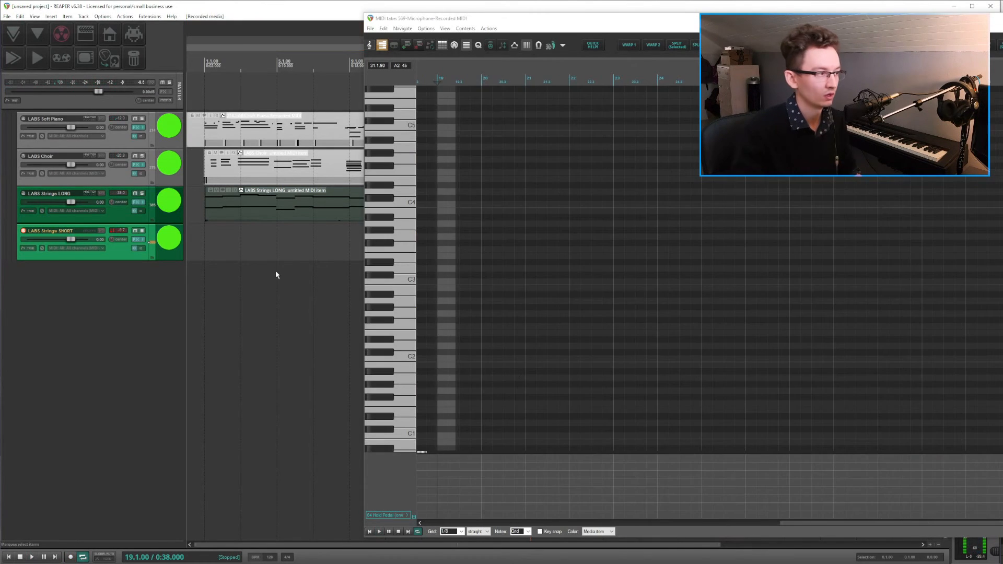
key(Escape)
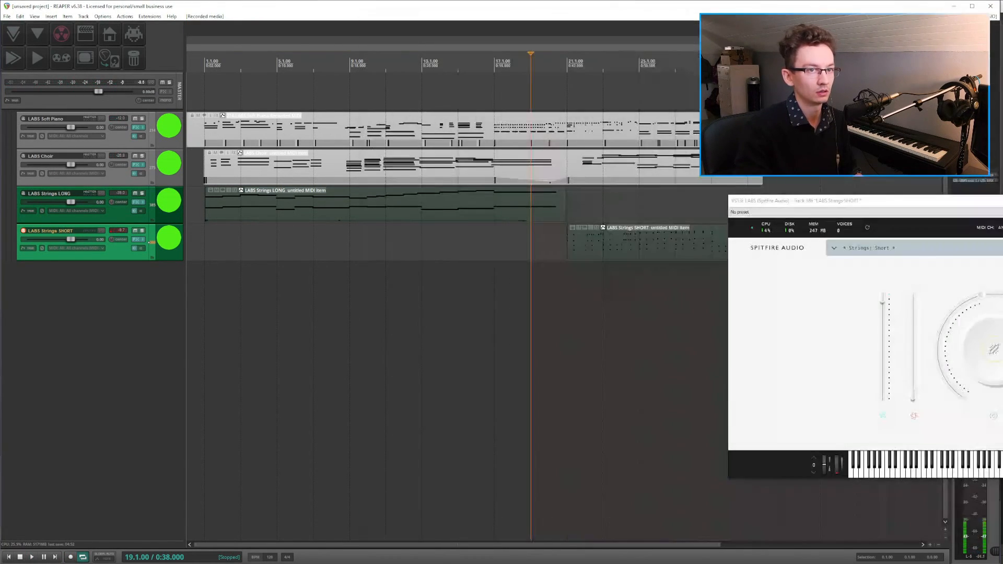
Open the LABS Strings SHORT item and copy its first low A2 and A1 notes to the start of bar 21
click(574, 241)
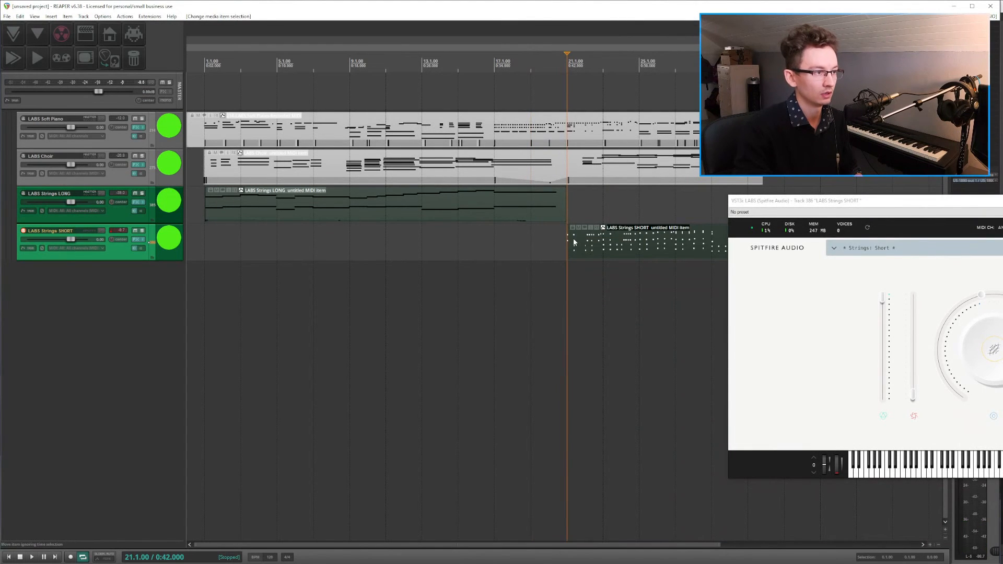
double_click(573, 242)
scroll(602, 238, up, 5)
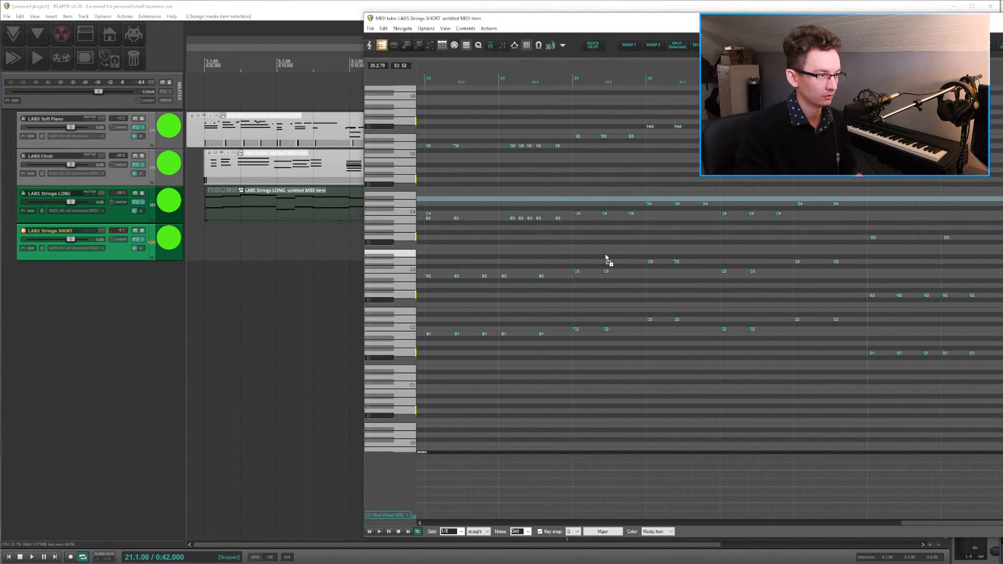
scroll(606, 259, up, 6)
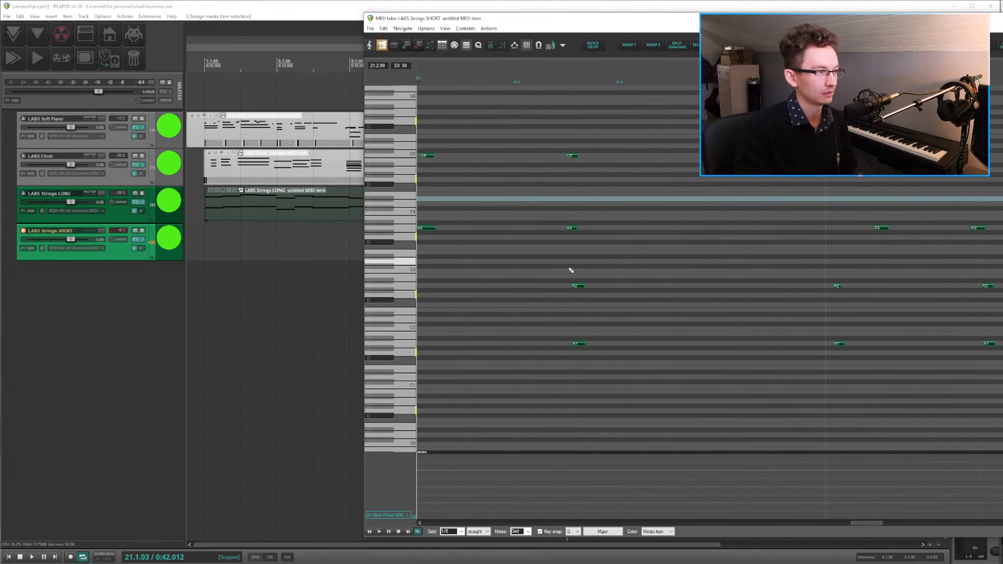
drag(557, 275, 661, 281)
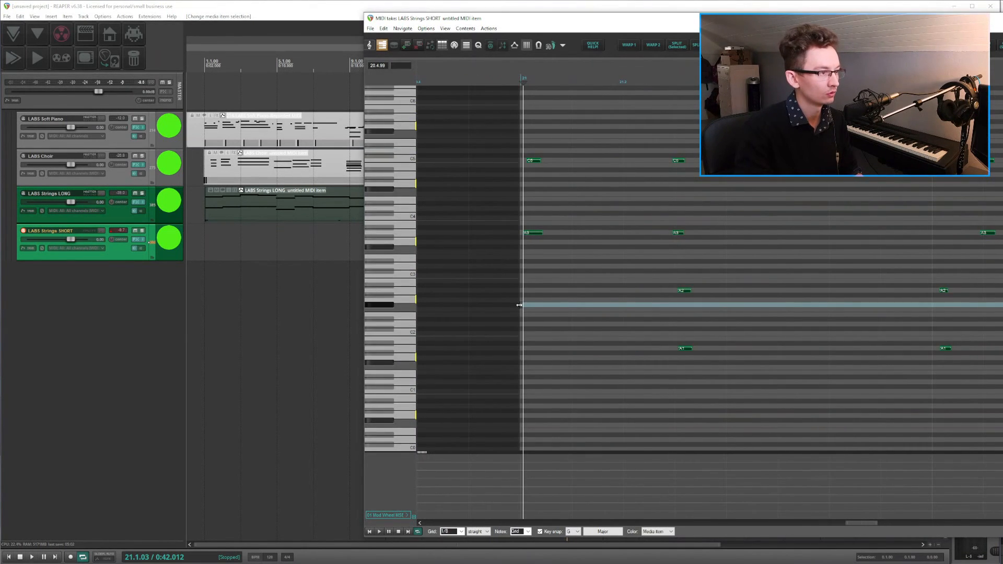
drag(671, 276, 724, 403)
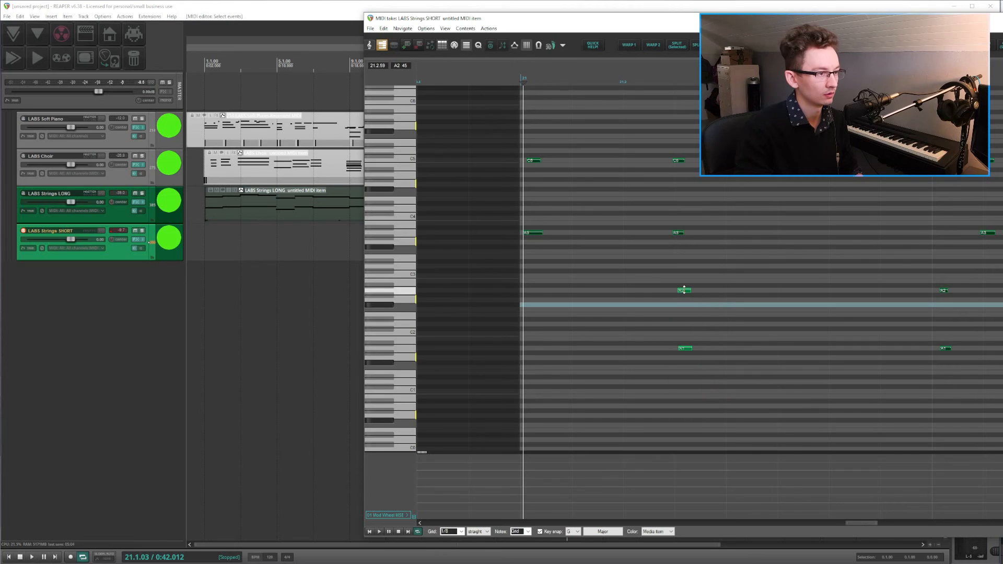
drag(685, 292, 538, 292)
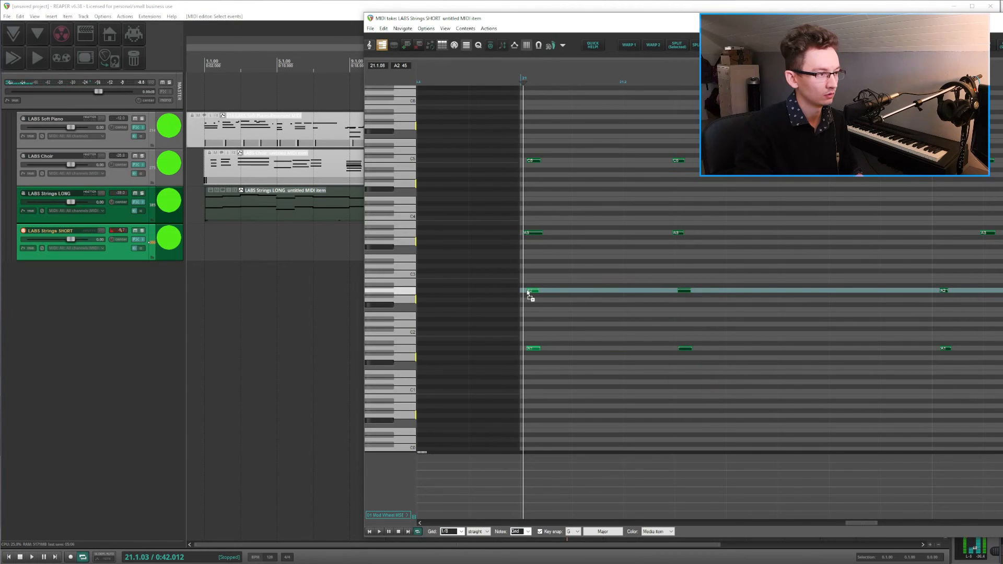
Quantize all the LABS Strings SHORT notes, delete the stray C4 at the start of bar 23, and replay from just before it to bar 31
key(ctrl+a)
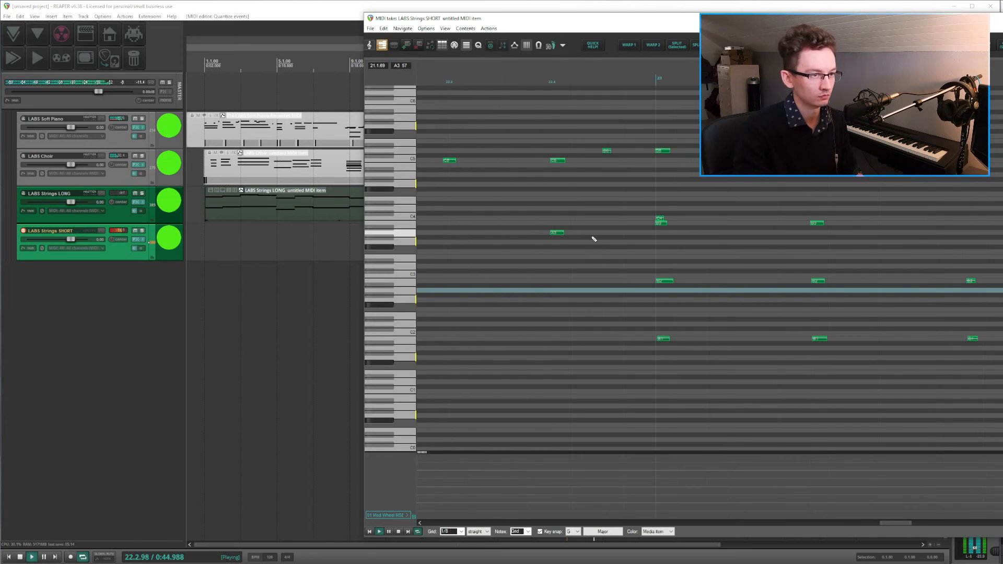
key(ctrl+space)
click(661, 220)
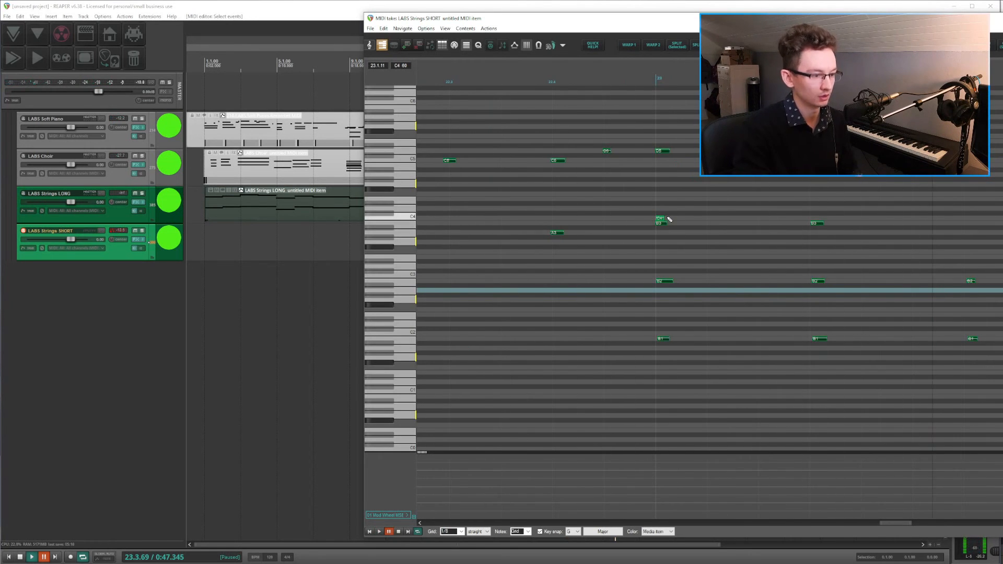
key(Delete)
click(552, 79)
key(space)
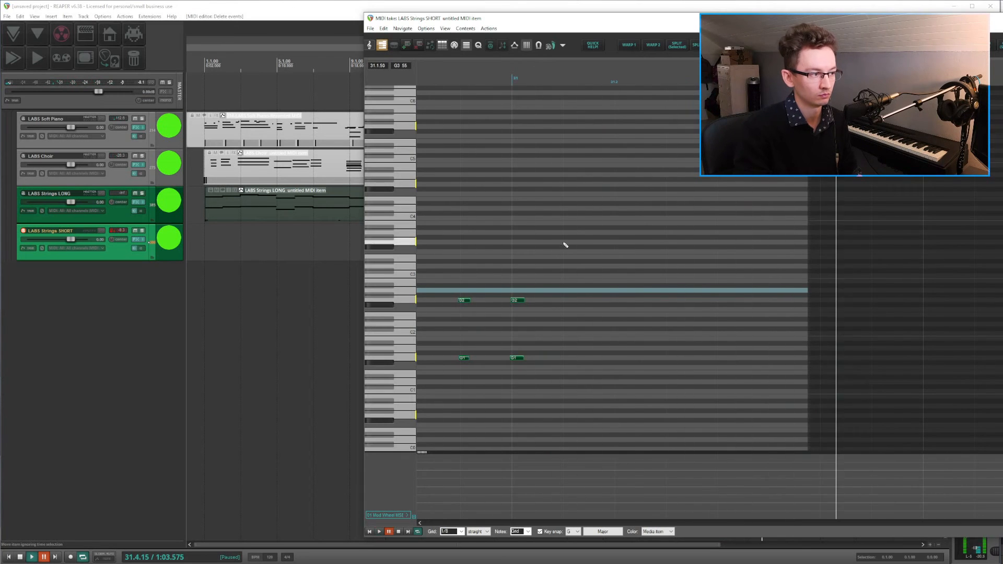
Set the grid to 1/16, copy a softer G2 and G1 note pair between the last two LABS Strings SHORT pairs, and replay the ending
key(ctrl+space)
click(459, 532)
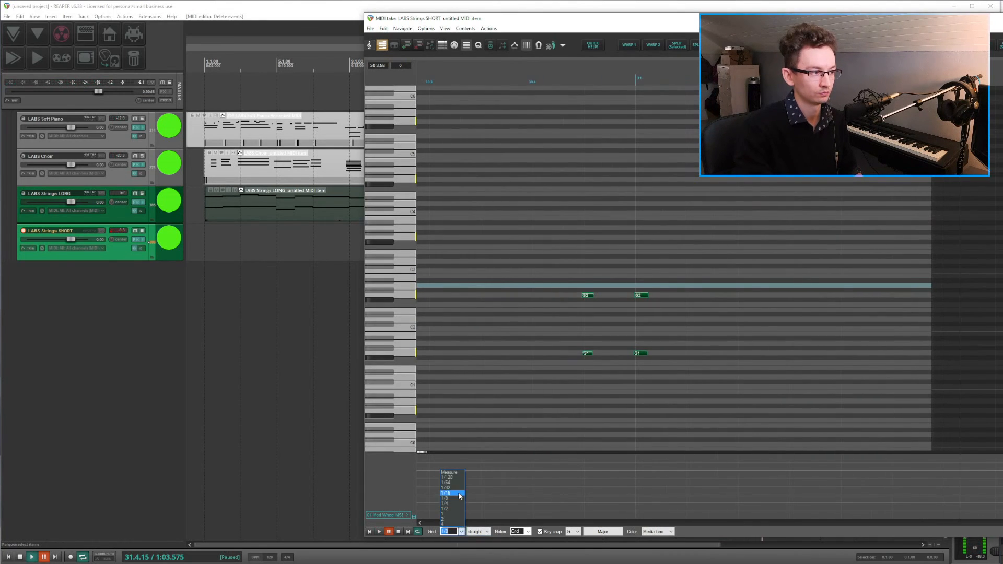
click(450, 487)
drag(580, 282, 620, 354)
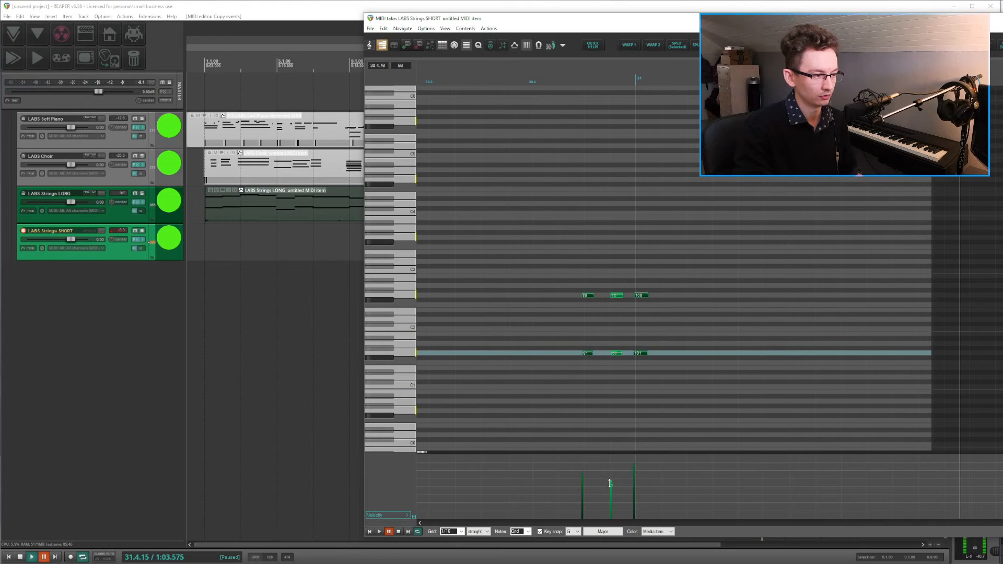
click(488, 88)
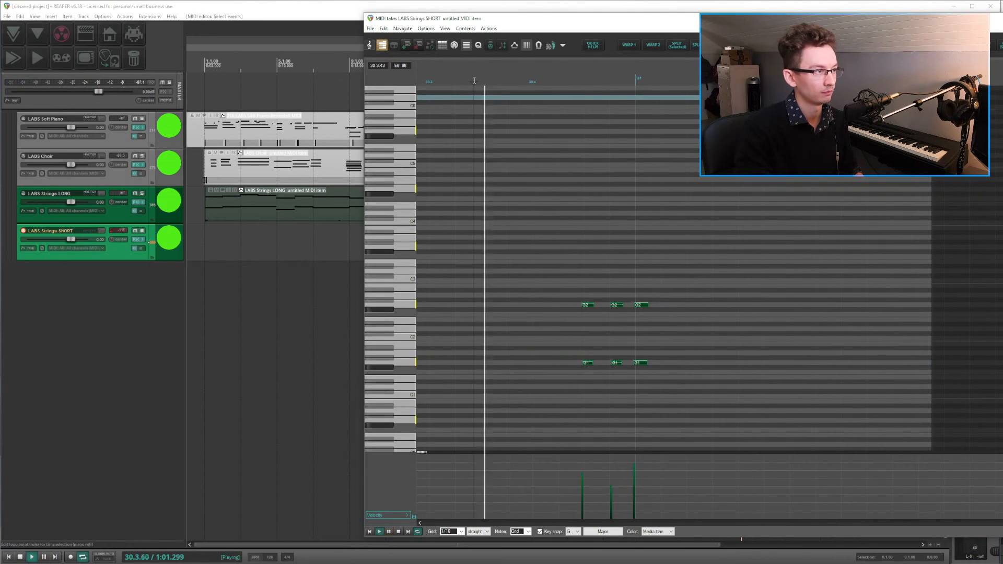
key(ctrl+space)
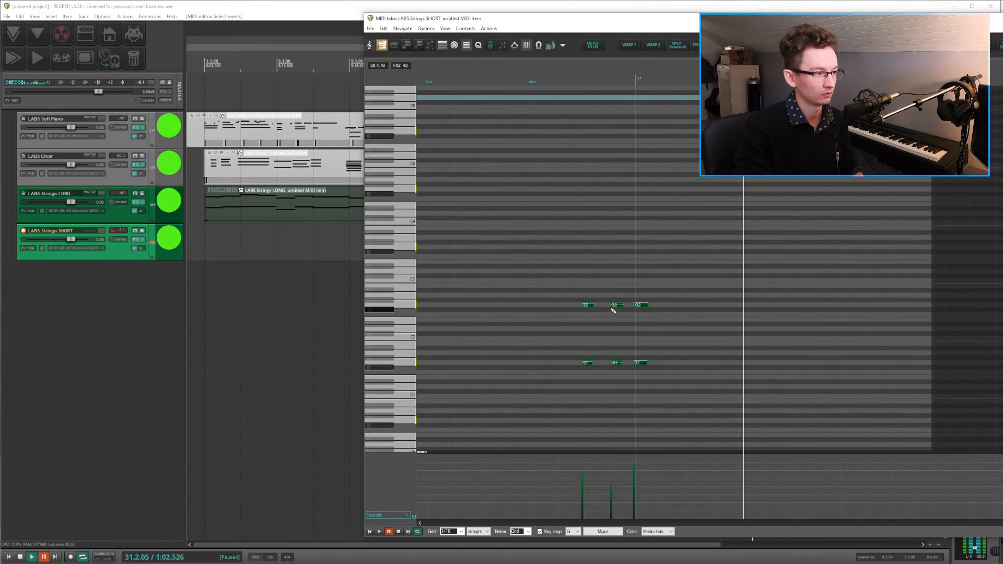
Move the first G2 and G1 pair to bar 30 beat 4 and the copied pair midway to bar 31, replay, and close the MIDI editor
drag(609, 300, 622, 400)
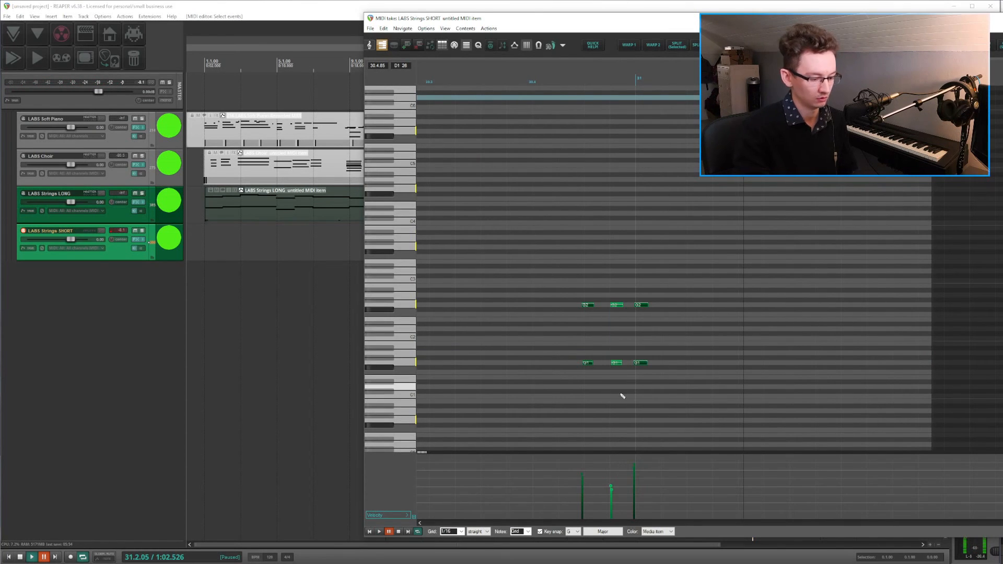
drag(574, 290, 600, 409)
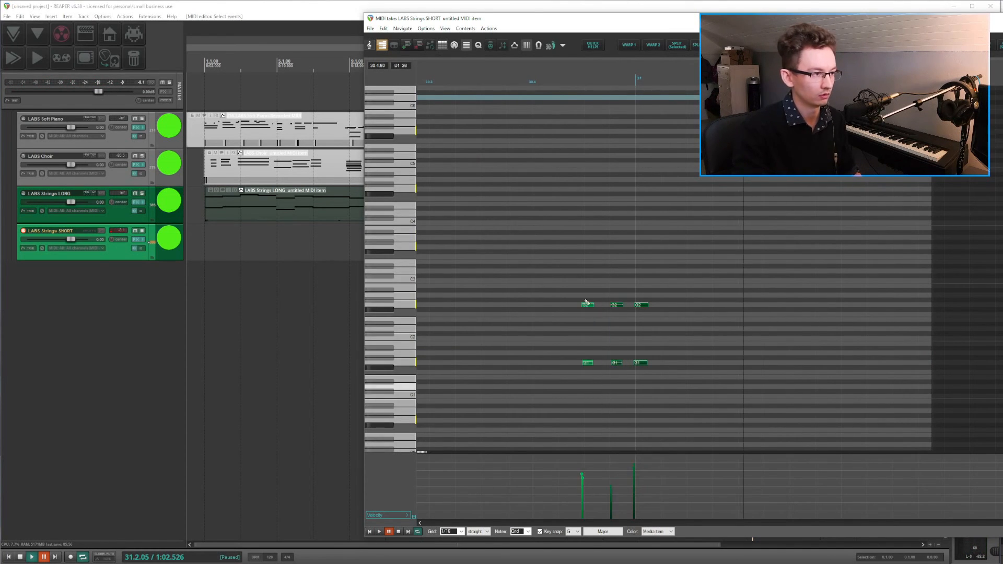
drag(585, 305, 533, 304)
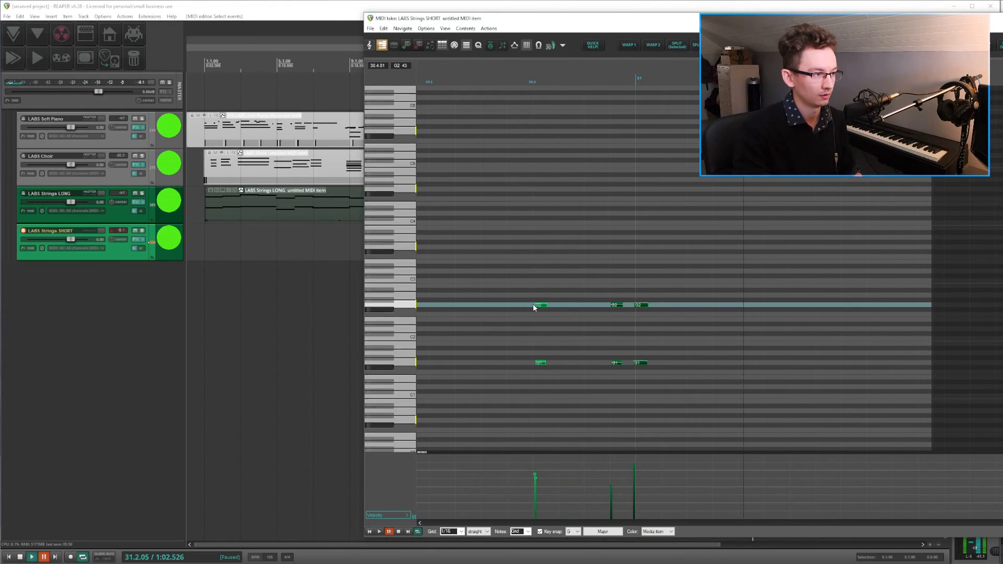
drag(594, 295, 627, 387)
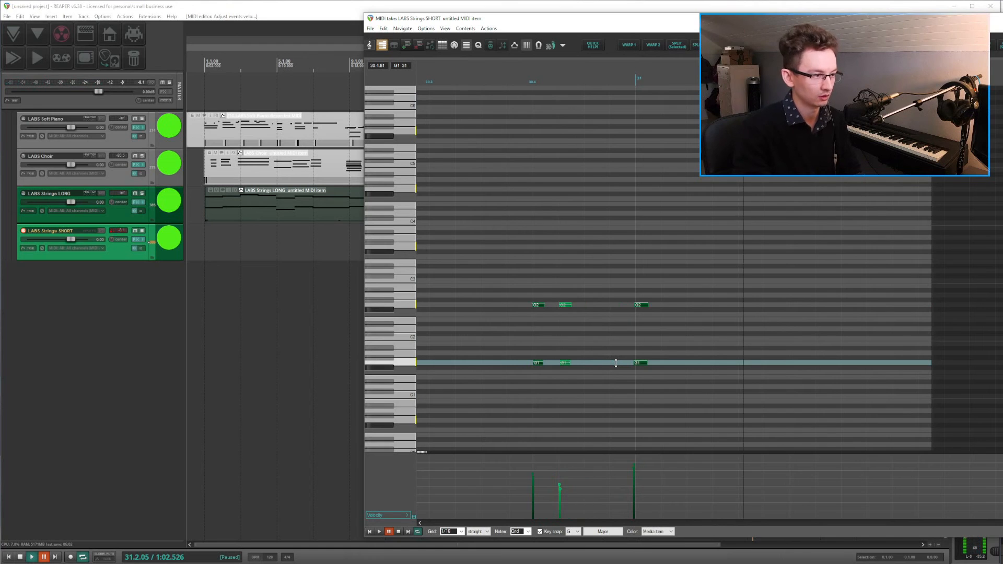
click(453, 82)
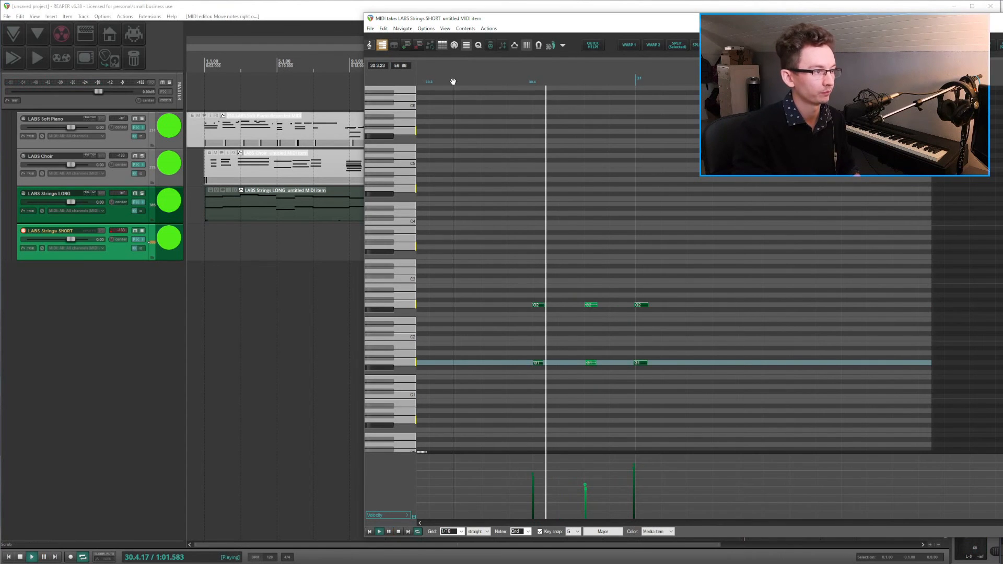
key(space)
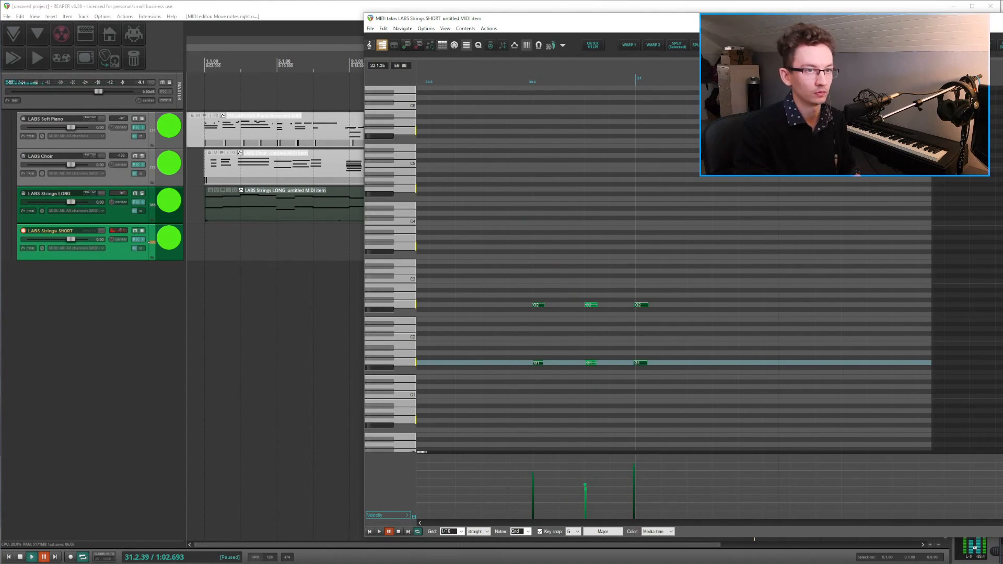
key(Escape)
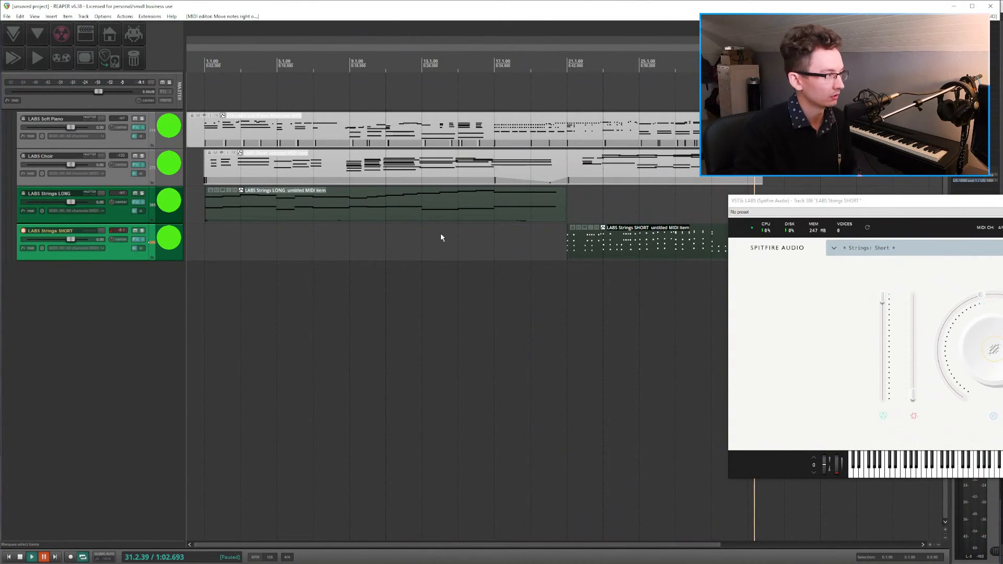
Play the piece from the start, lower the LABS Strings LONG track to about -5.3 dB and raise LABS Choir to about 4.2 dB
key(w)
key(space)
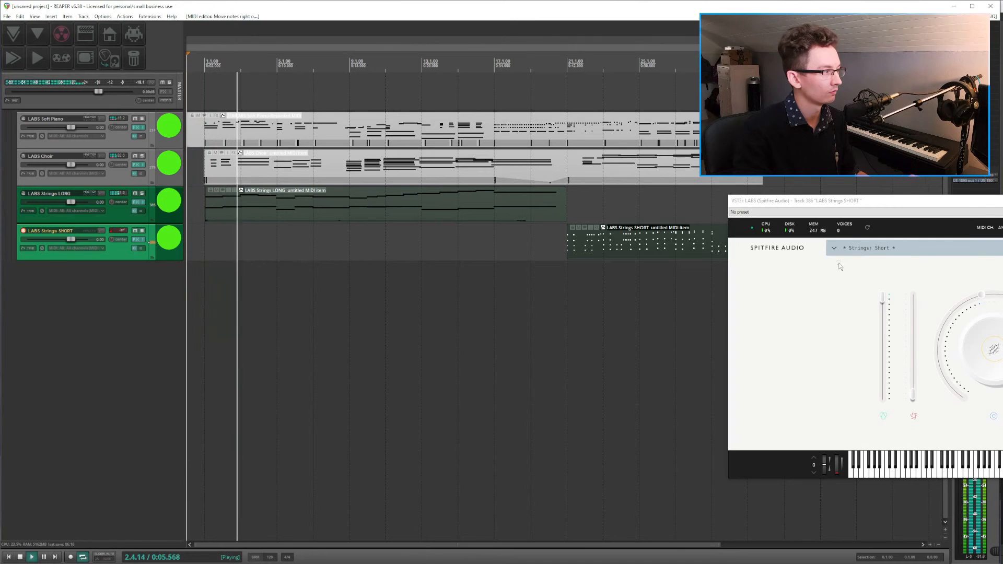
drag(69, 202, 62, 208)
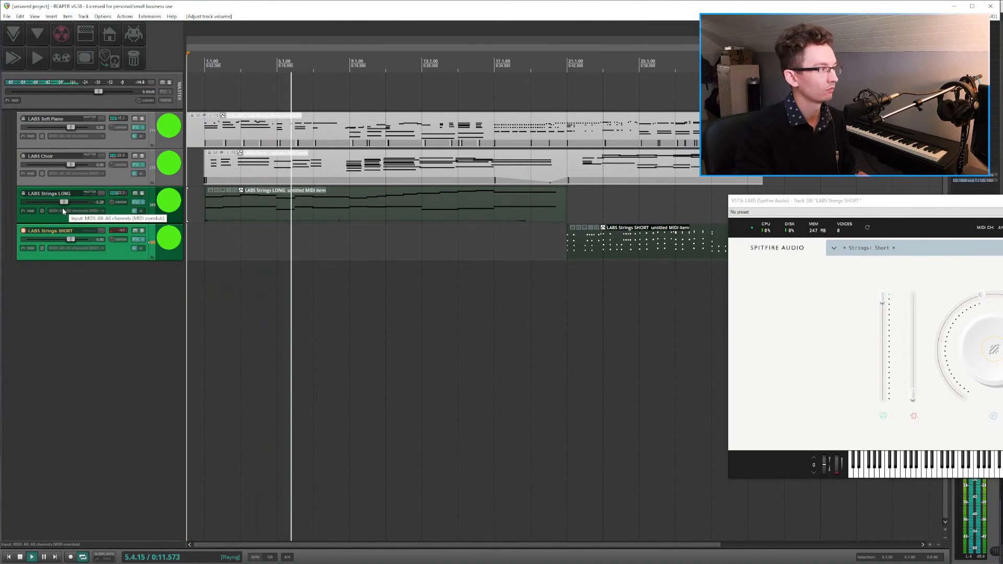
drag(70, 164, 77, 165)
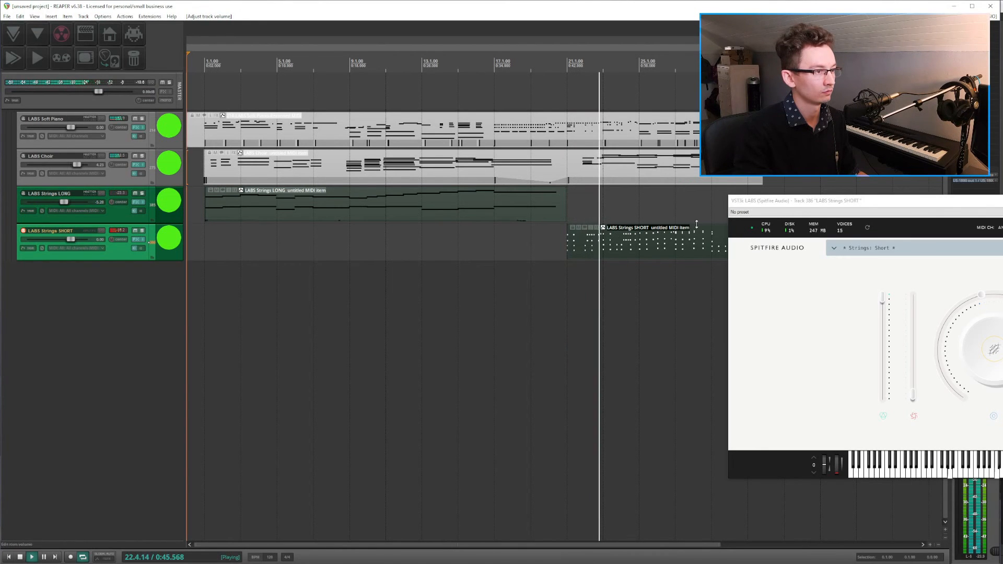
Scale the LABS Strings SHORT item's velocity to x0.67, lower its track volume to about -3.4 dB, and pause playback
drag(697, 225, 694, 236)
drag(817, 201, 879, 199)
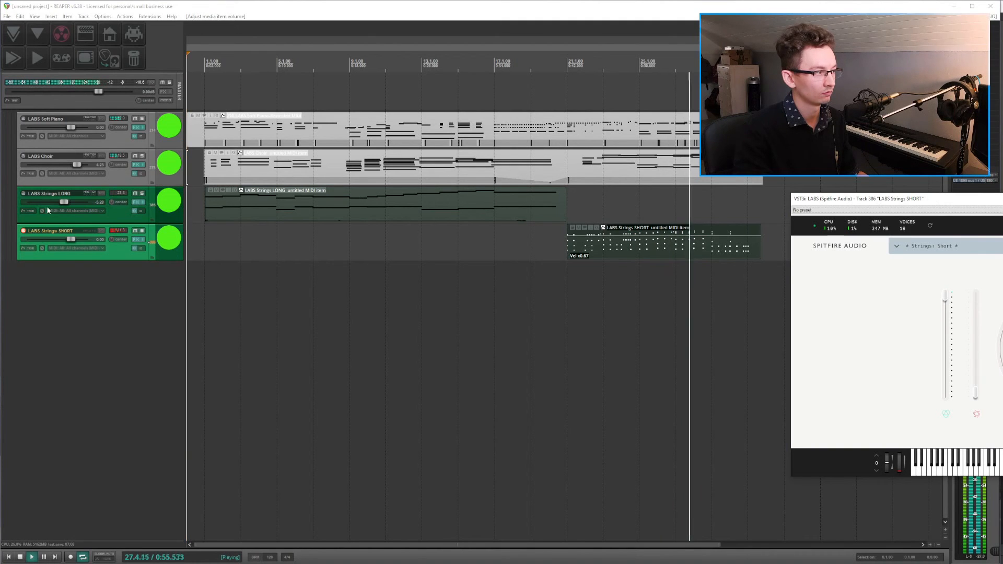
drag(70, 239, 66, 240)
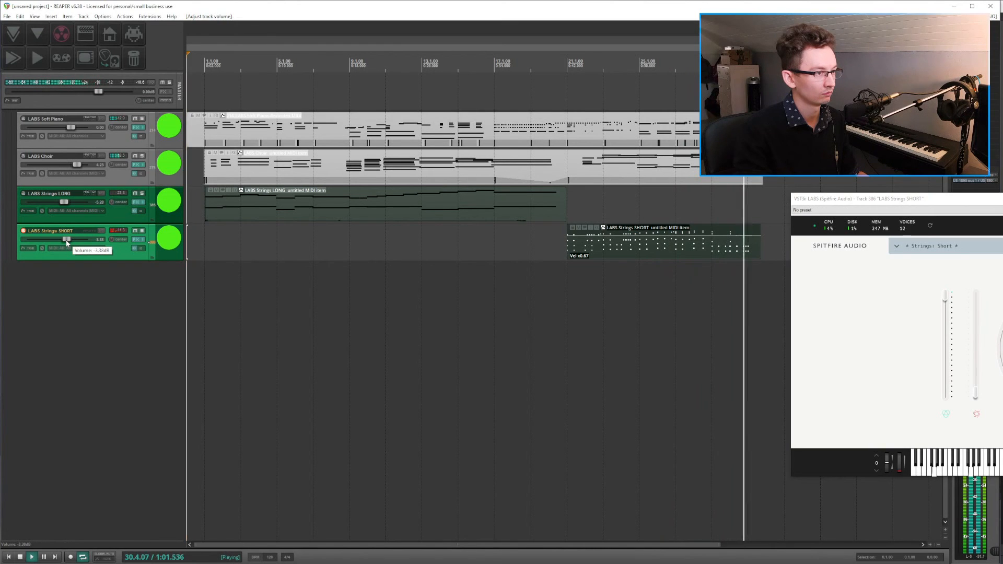
key(ctrl+space)
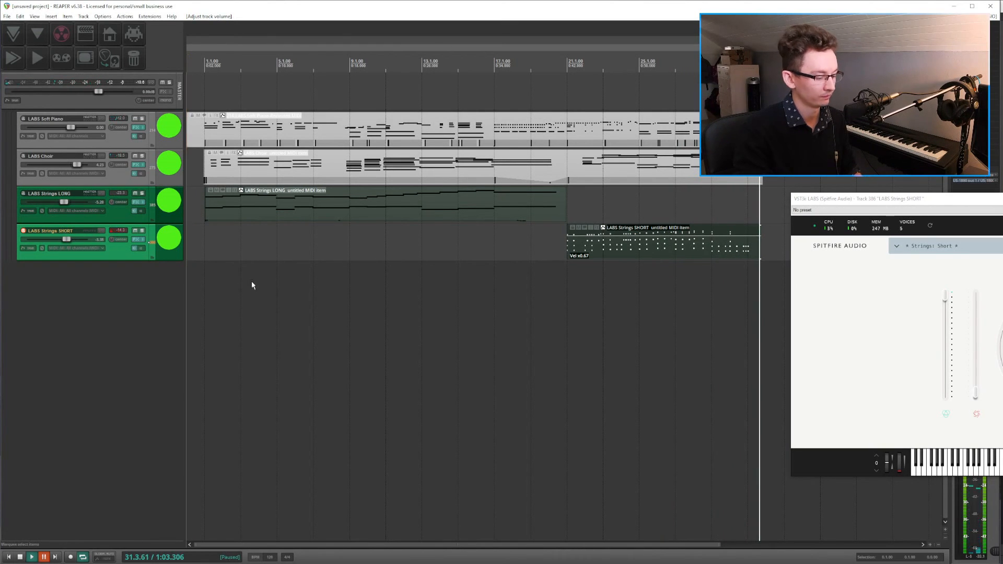
Open the LABS Choir item's notes with its expression lane and play from bar 1
click(248, 169)
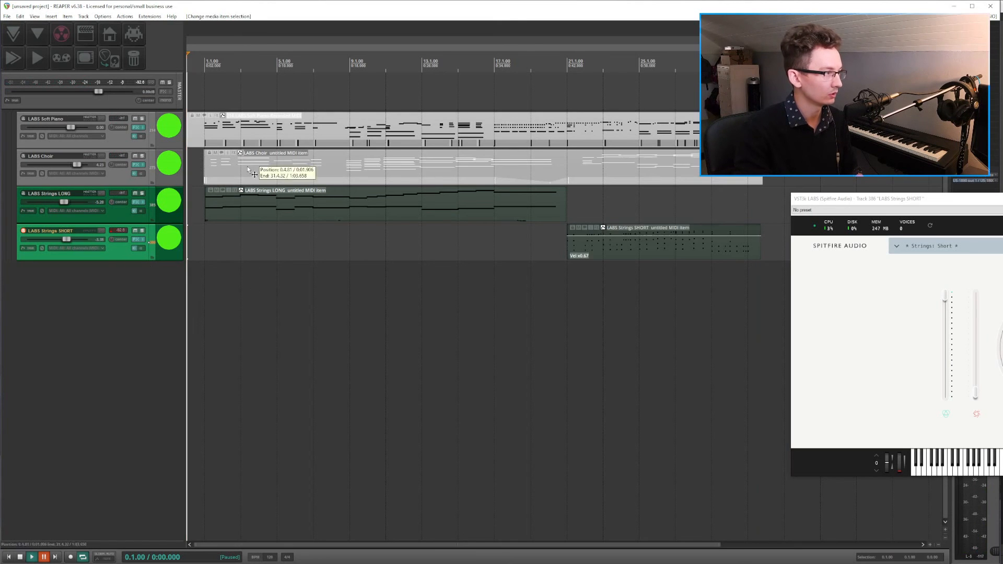
double_click(248, 168)
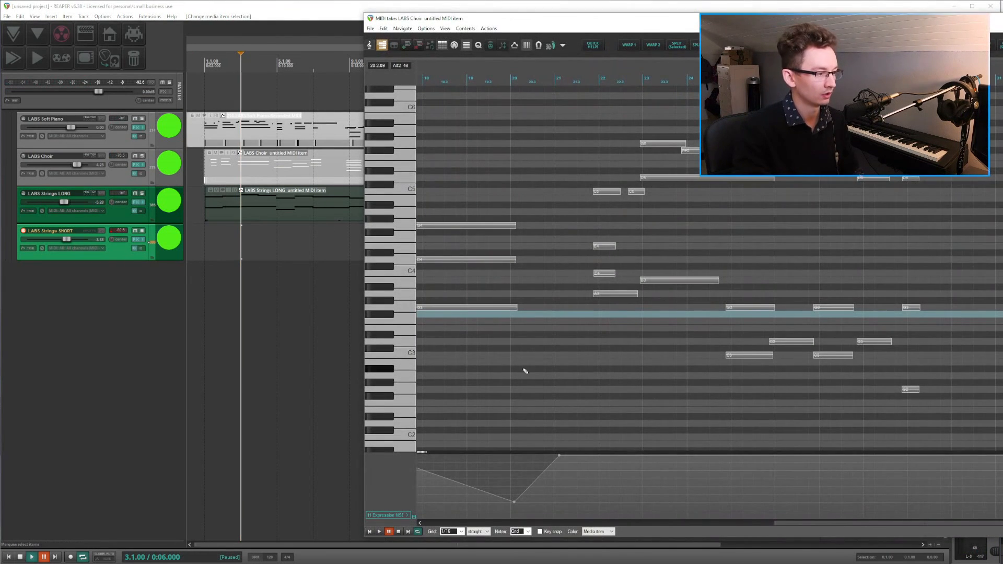
drag(523, 372, 803, 377)
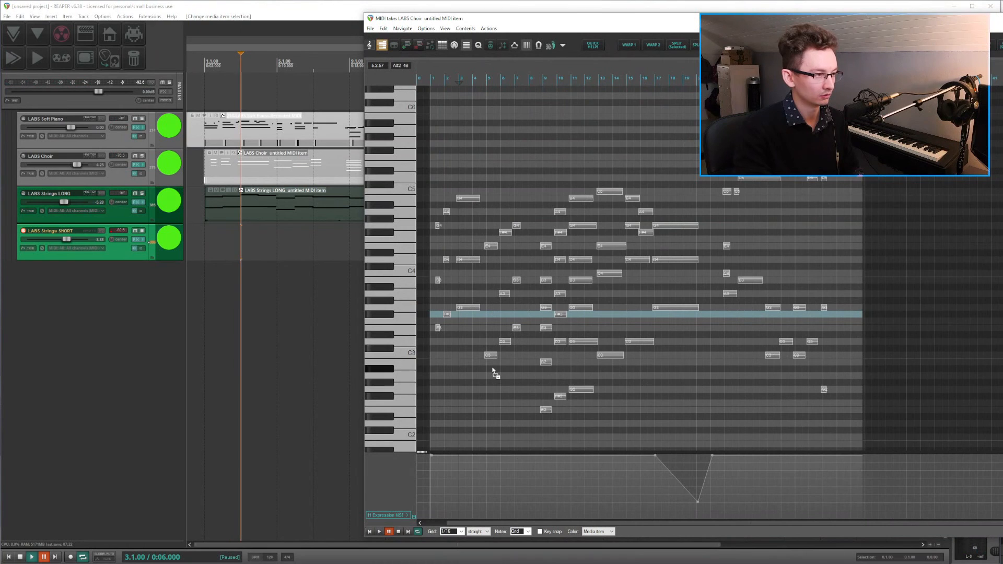
scroll(494, 372, up, 2)
drag(501, 362, 649, 336)
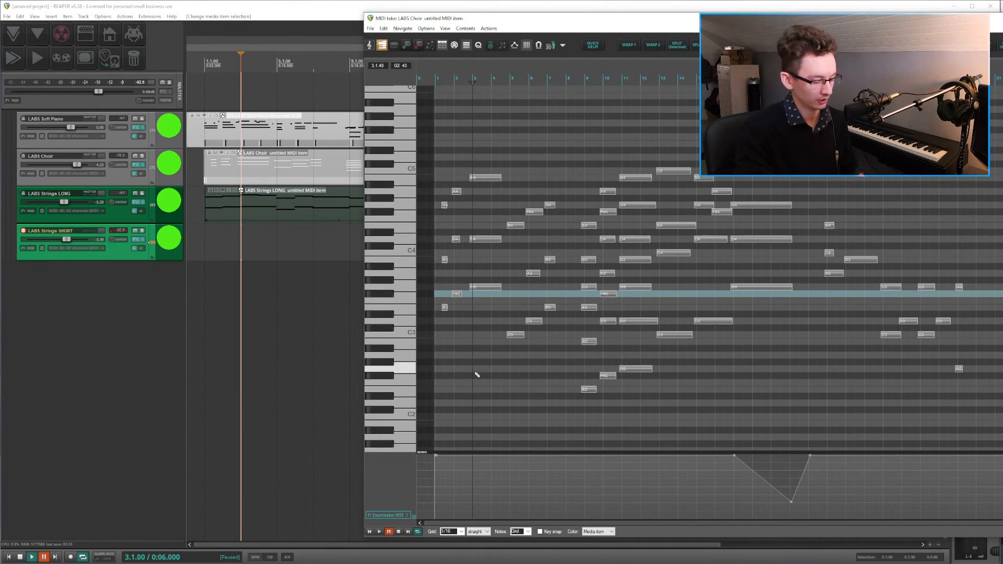
key(ctrl+z)
key(space)
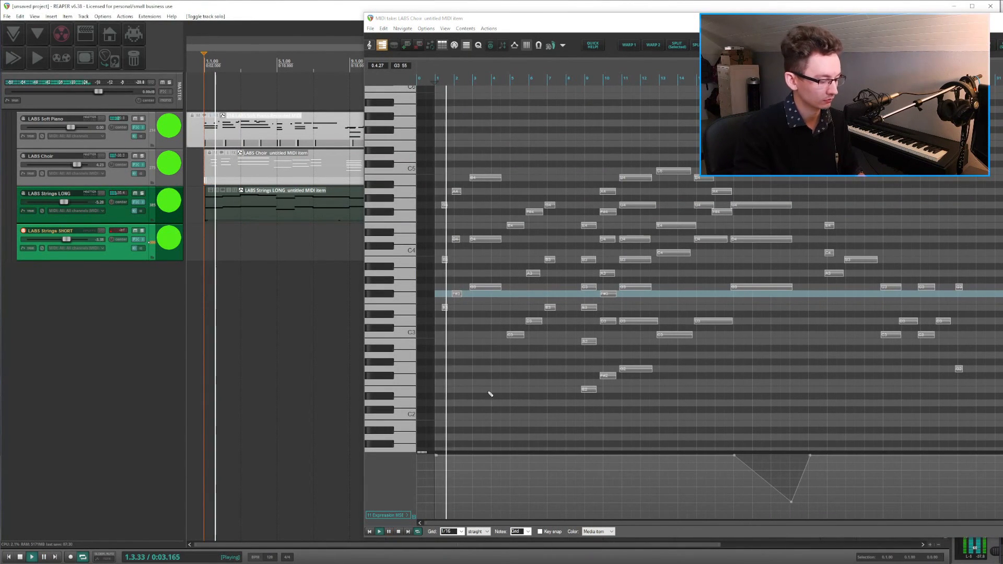
Shape a shallow LABS Choir expression dip that falls from bar 3 to about bar 4 and returns to full at the start of bar 5
scroll(463, 421, up, 4)
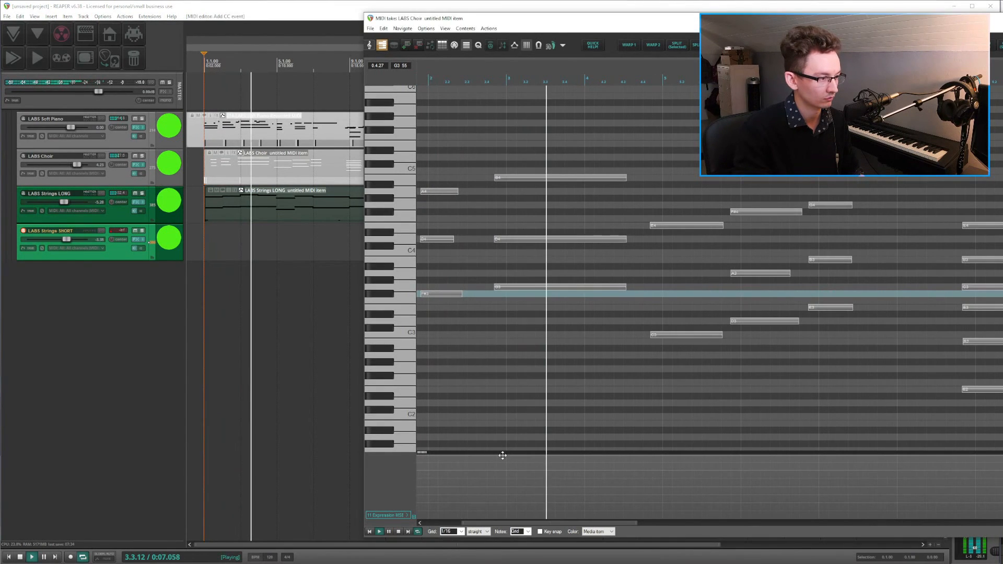
drag(506, 457, 626, 460)
double_click(584, 456)
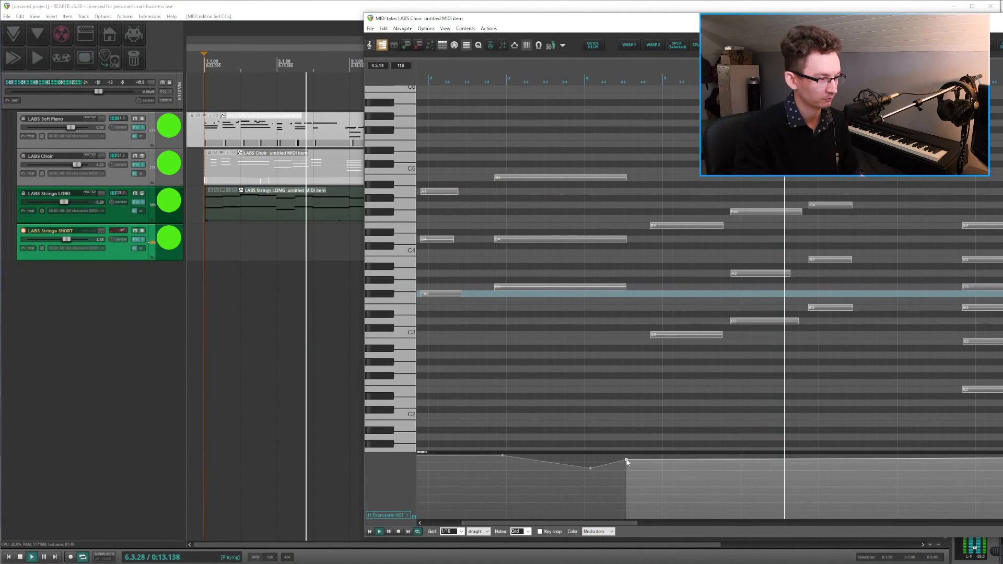
double_click(668, 455)
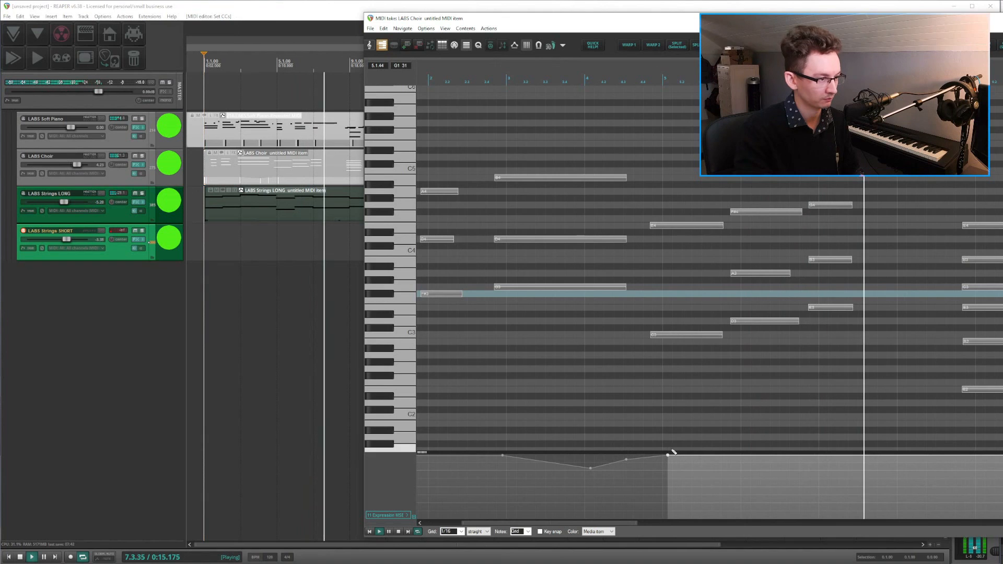
Add shallow LABS Choir expression dips at the start of bar 8 and in bar 9, each returning to full before the next chord
double_click(749, 455)
drag(698, 456, 694, 463)
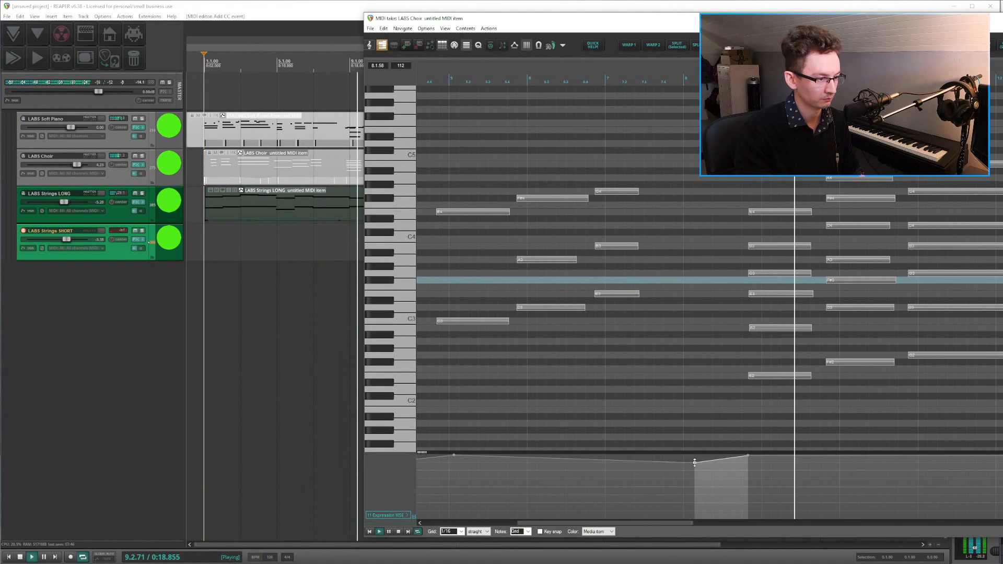
click(824, 455)
click(794, 459)
drag(795, 459, 794, 461)
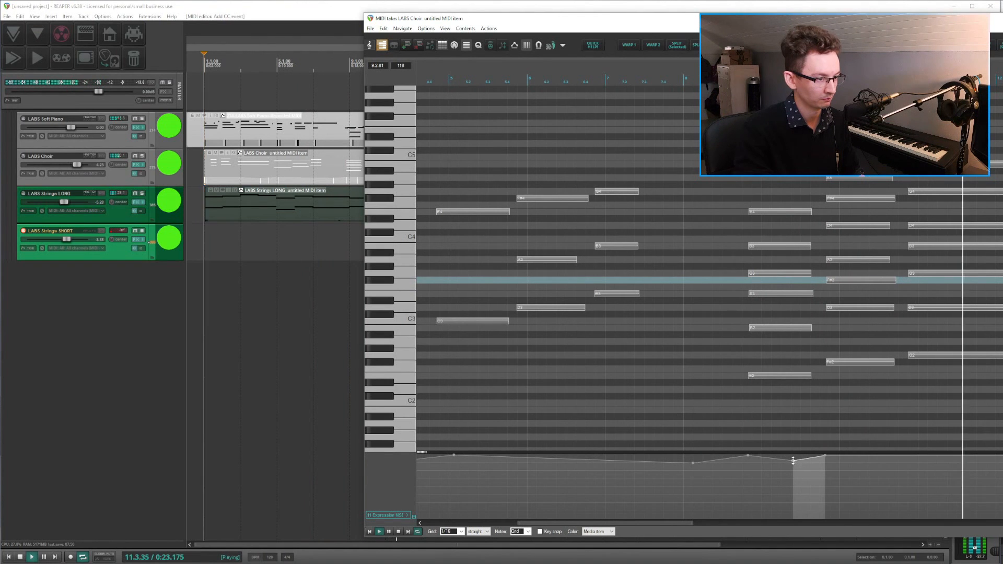
Replay LABS Choir from bar 2, lower the expression point just before bar 9, and delay the return to full until just before bar 11
scroll(477, 178, down, 3)
drag(476, 178, 571, 170)
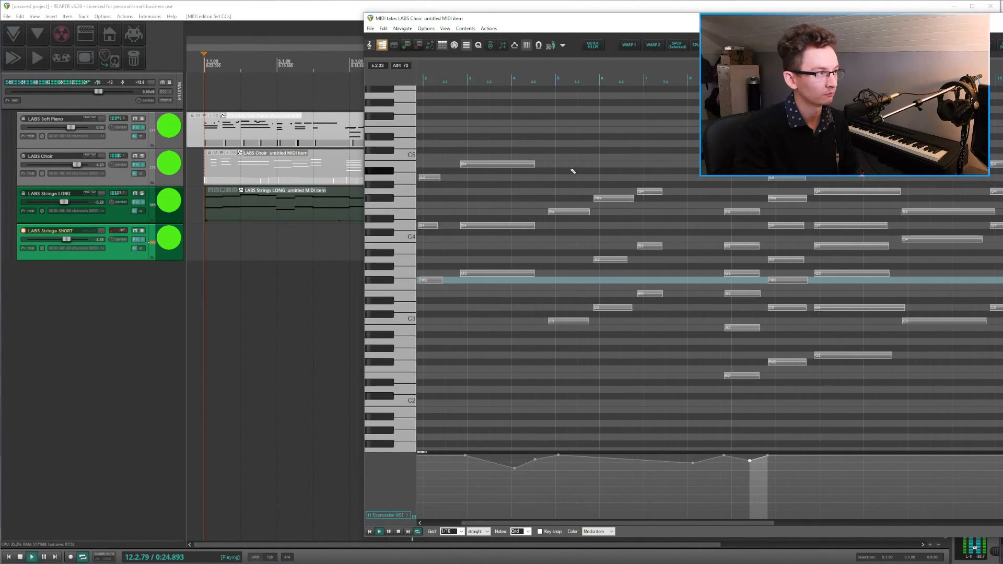
click(447, 81)
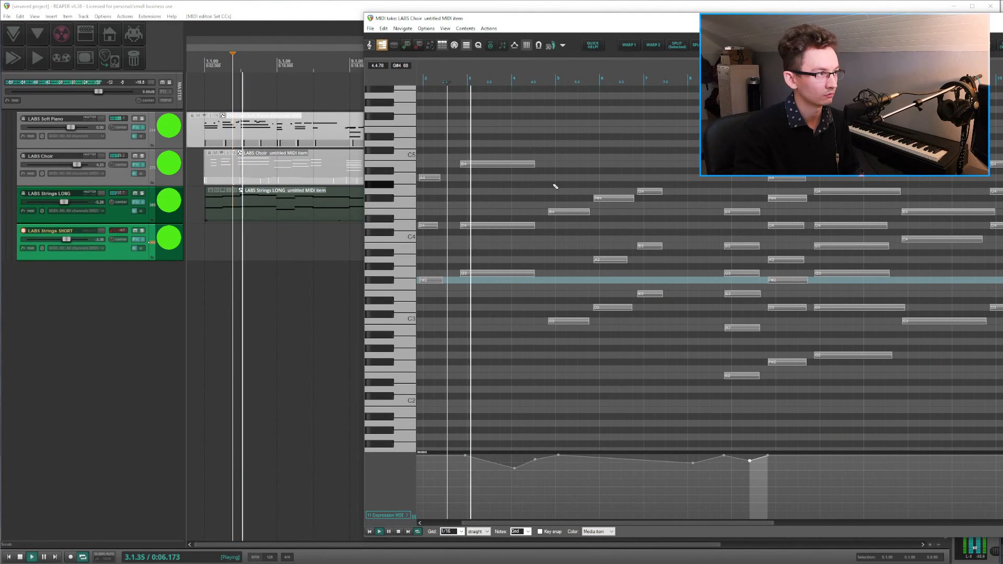
scroll(554, 187, up, 2)
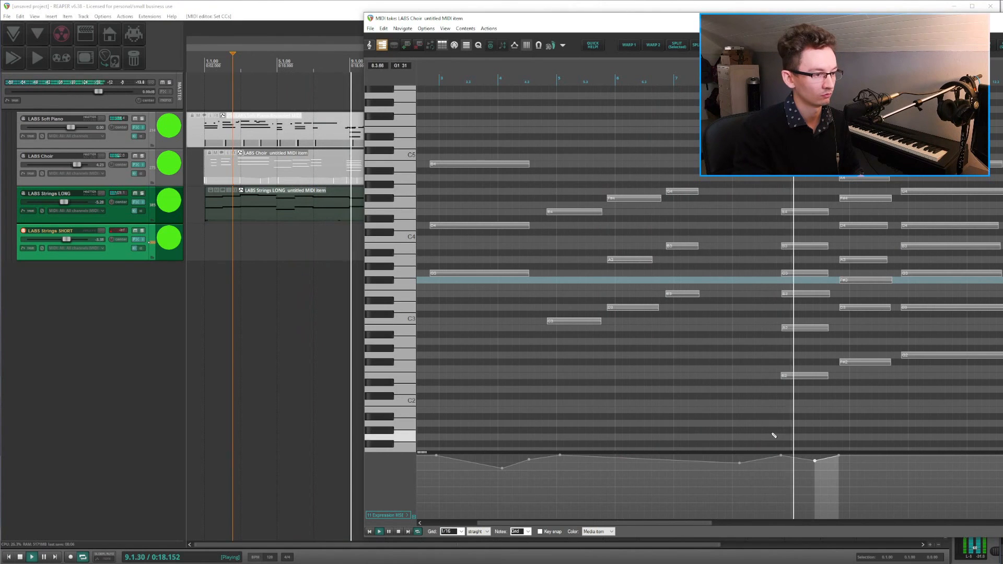
drag(782, 456, 782, 460)
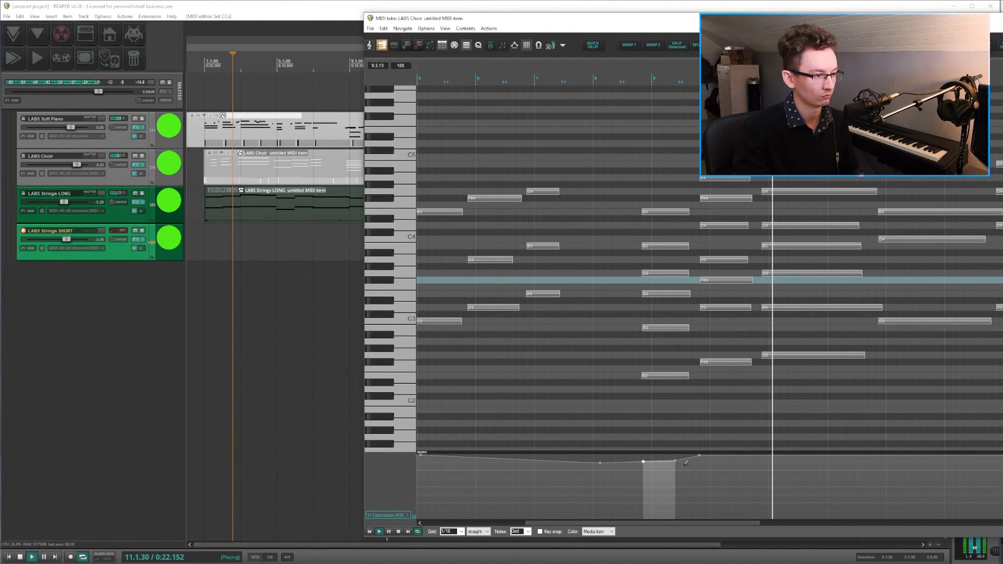
drag(675, 460, 755, 456)
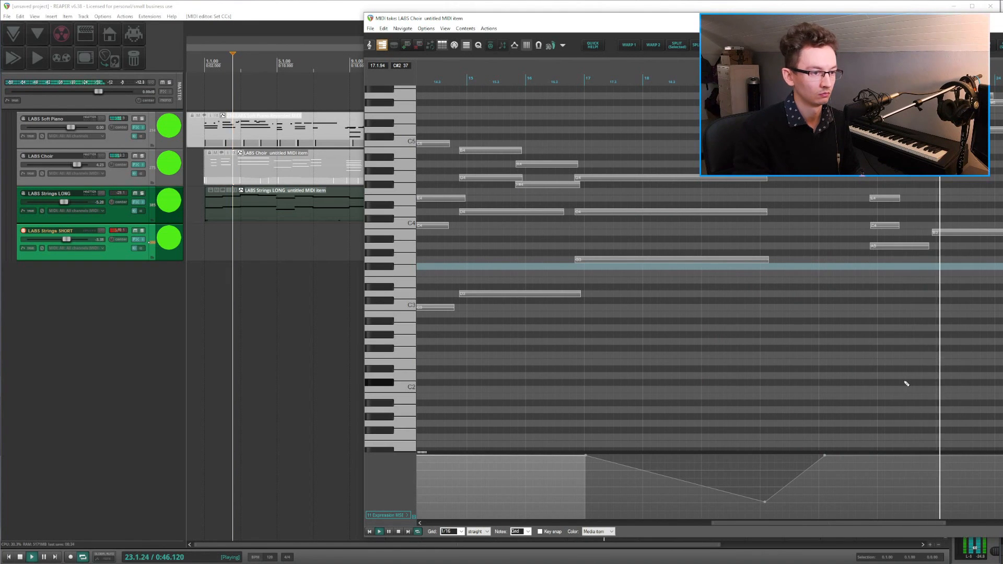
scroll(907, 383, up, 2)
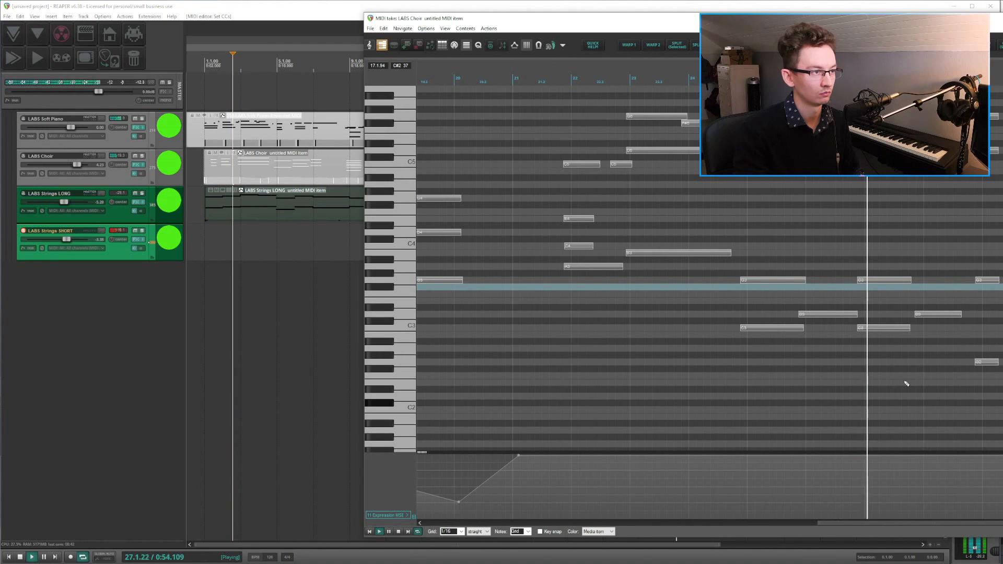
scroll(907, 384, right, 2)
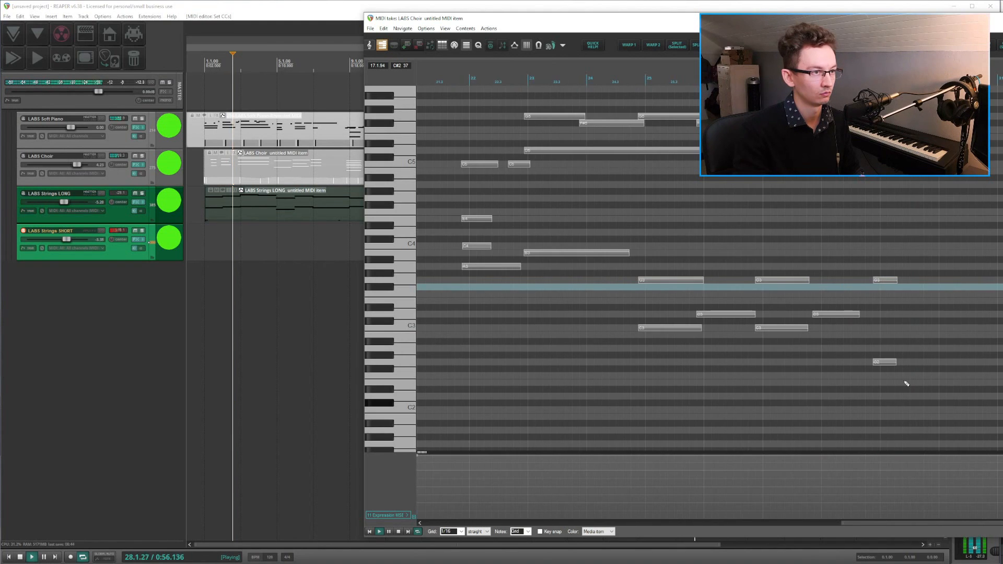